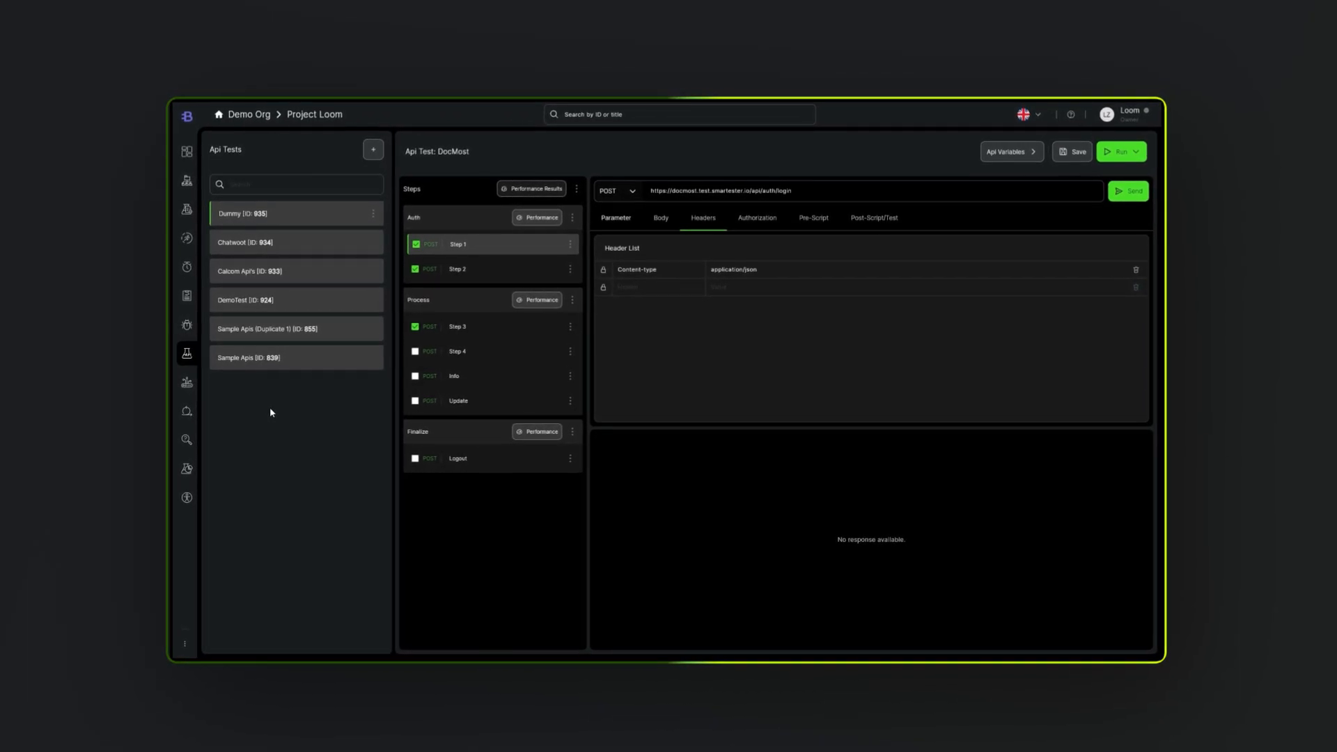
# Step: Create a new API test titled "User Session API Test", leaving its description and tags empty
pyautogui.moveTo(186, 362)
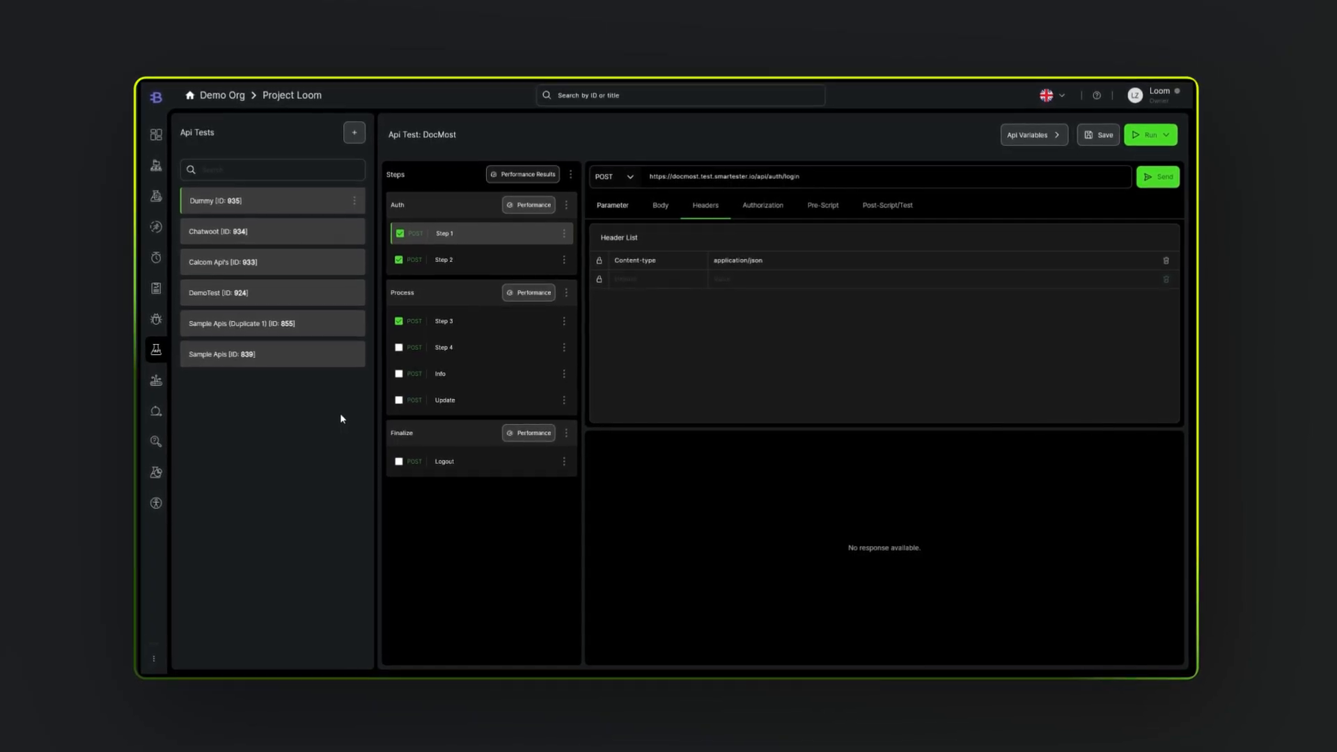
pyautogui.click(357, 134)
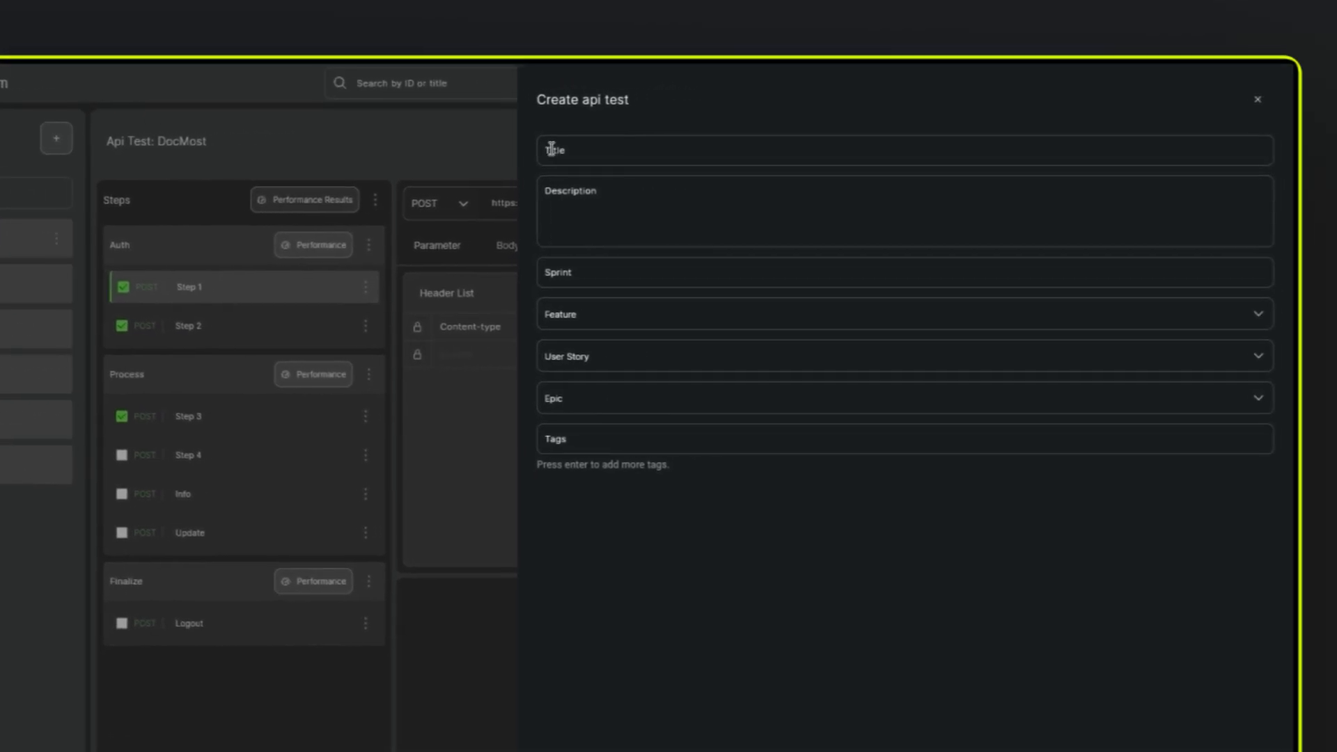
pyautogui.write('User Session API Test')
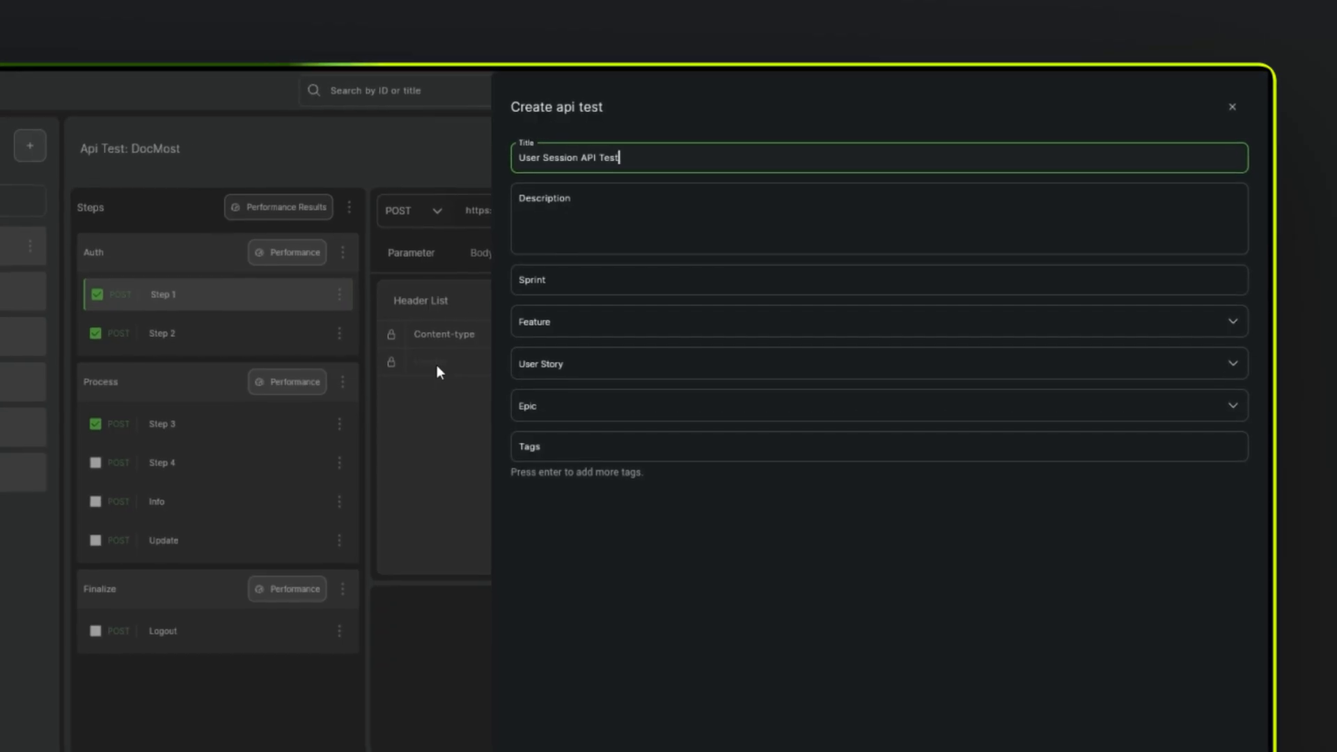
pyautogui.click(551, 230)
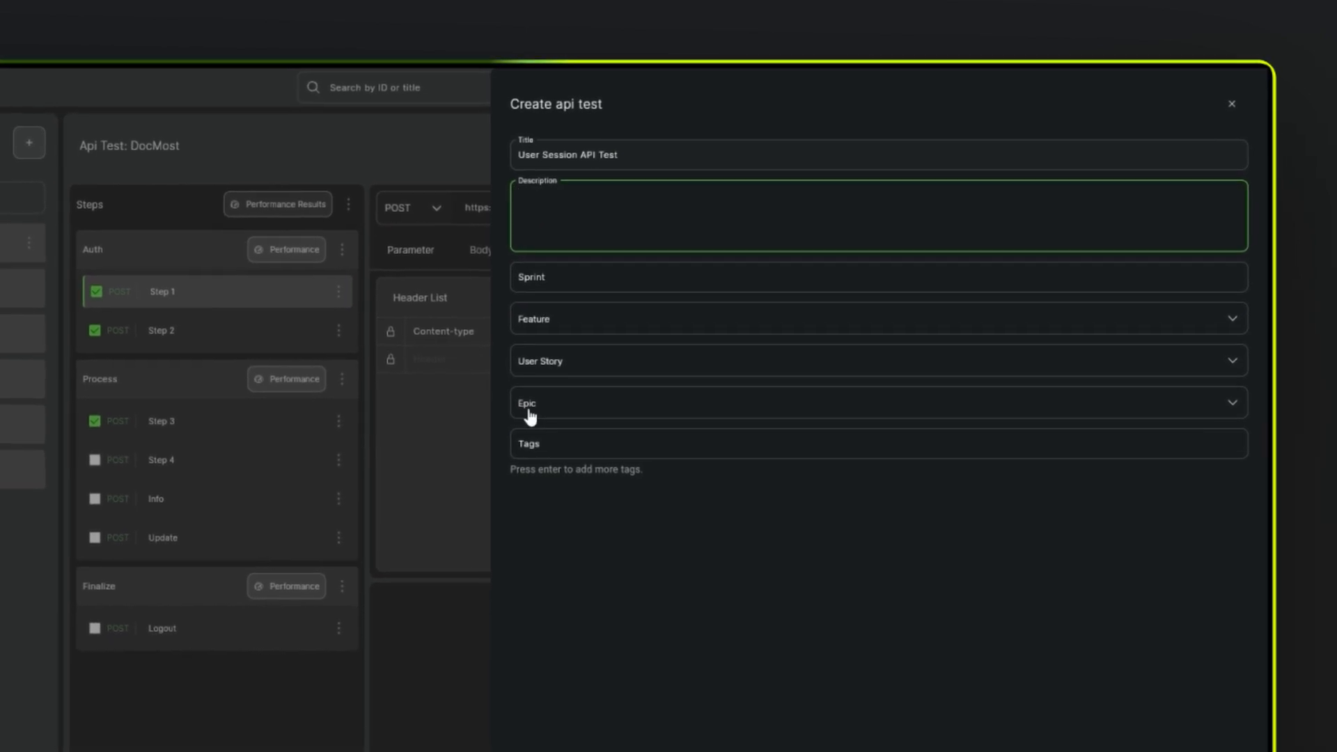
pyautogui.click(538, 444)
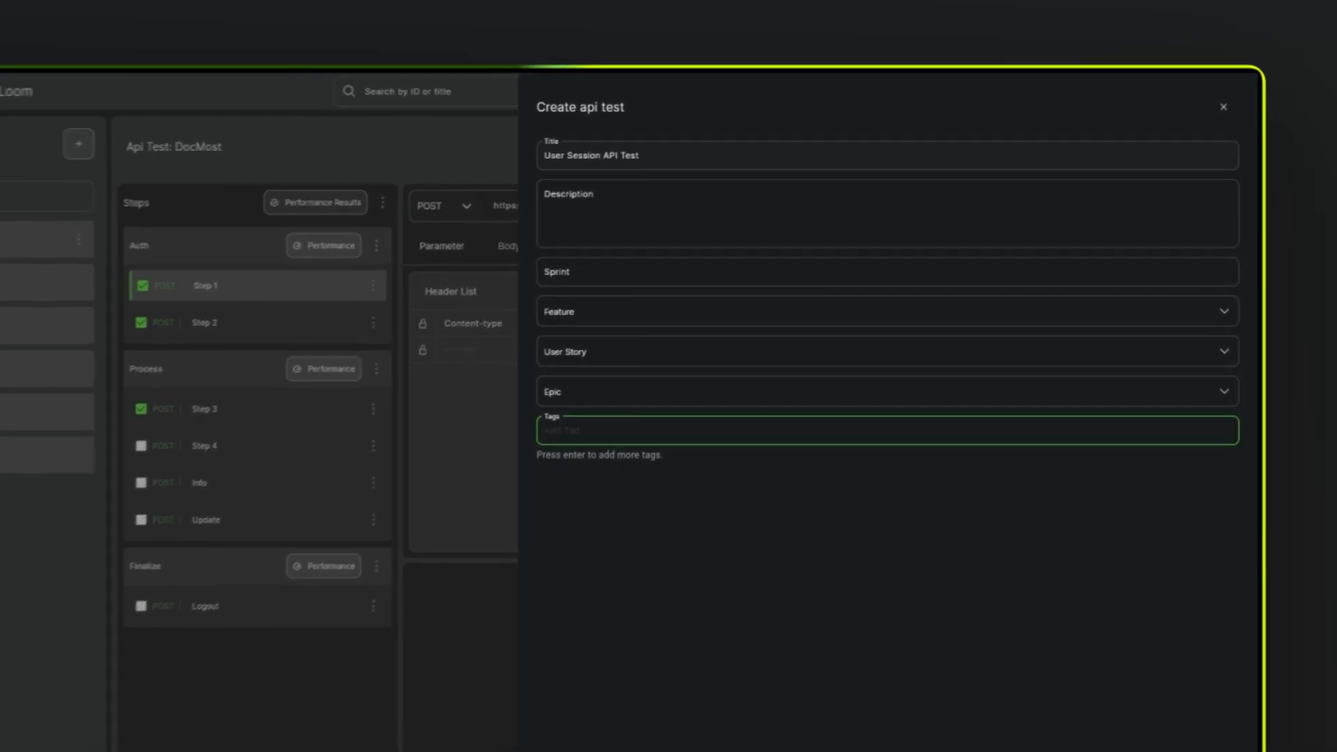
pyautogui.click(1184, 716)
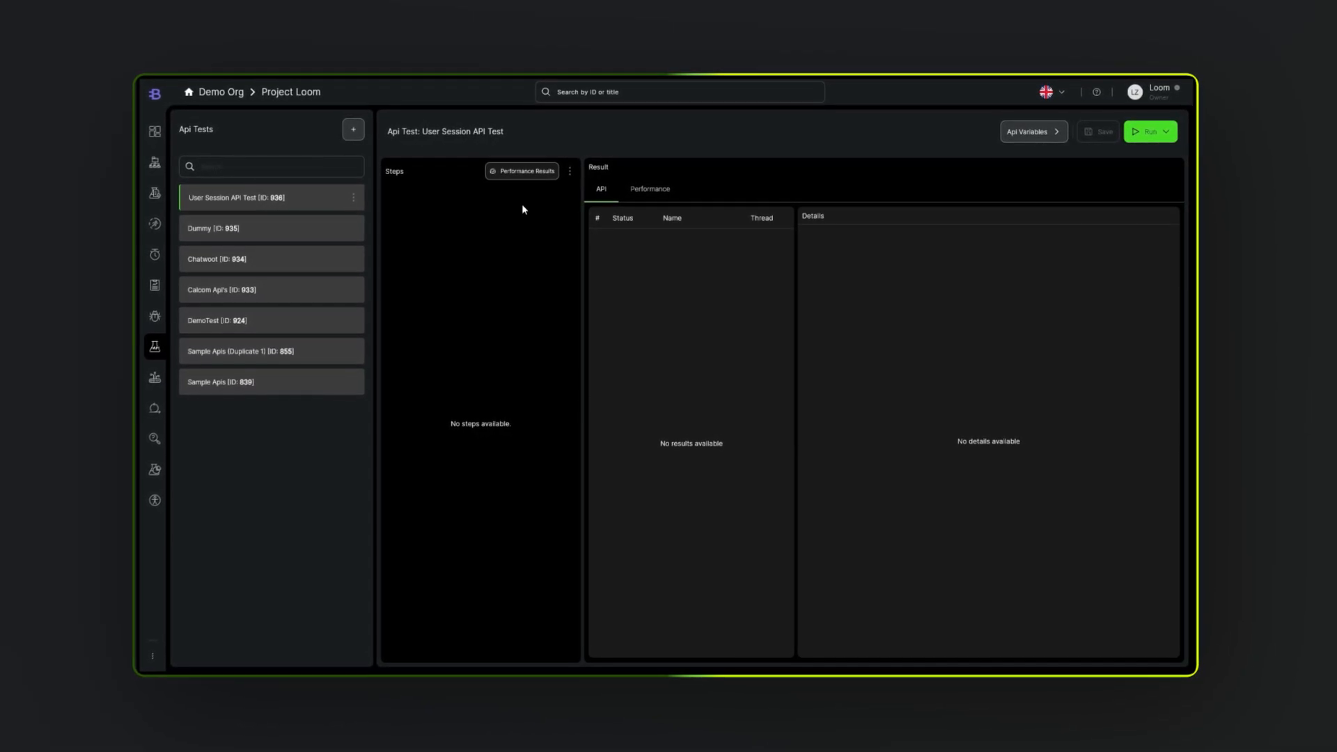
# Step: Add a step titled "Initialize" to the User Session API Test
pyautogui.click(570, 171)
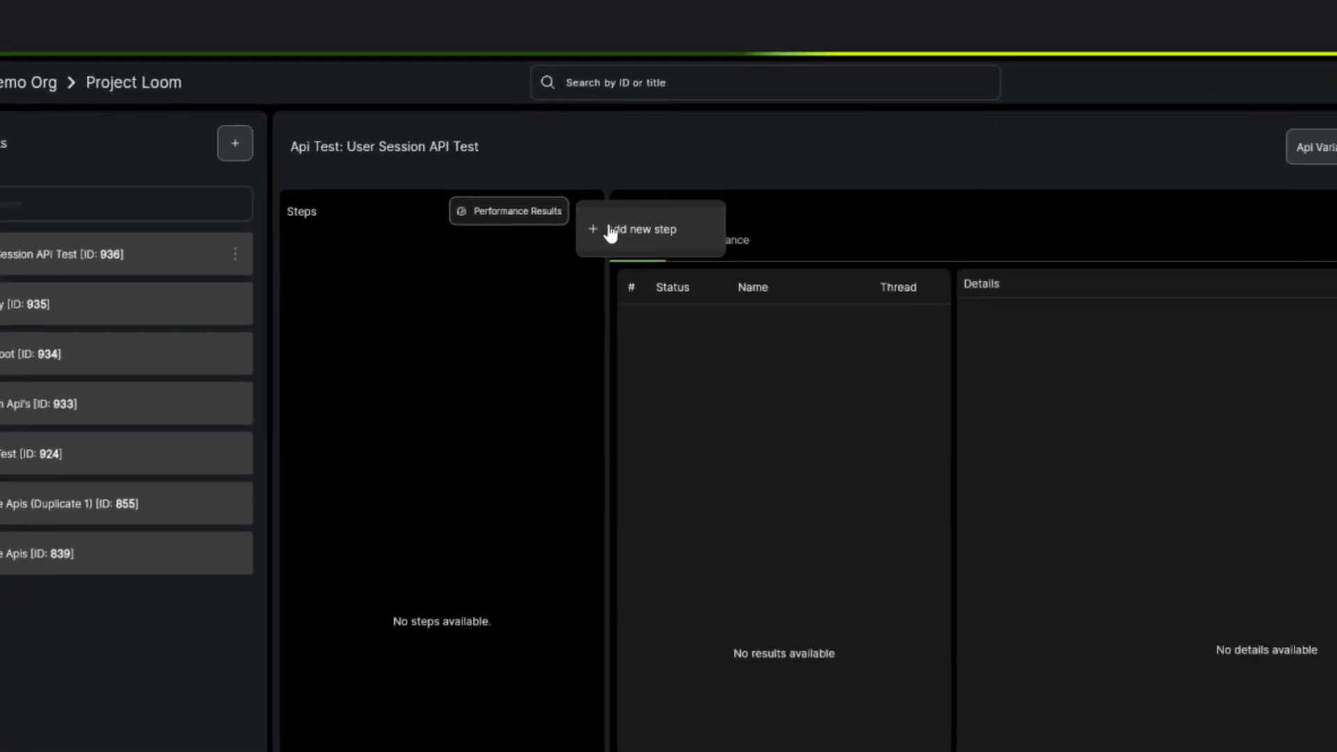
pyautogui.click(610, 231)
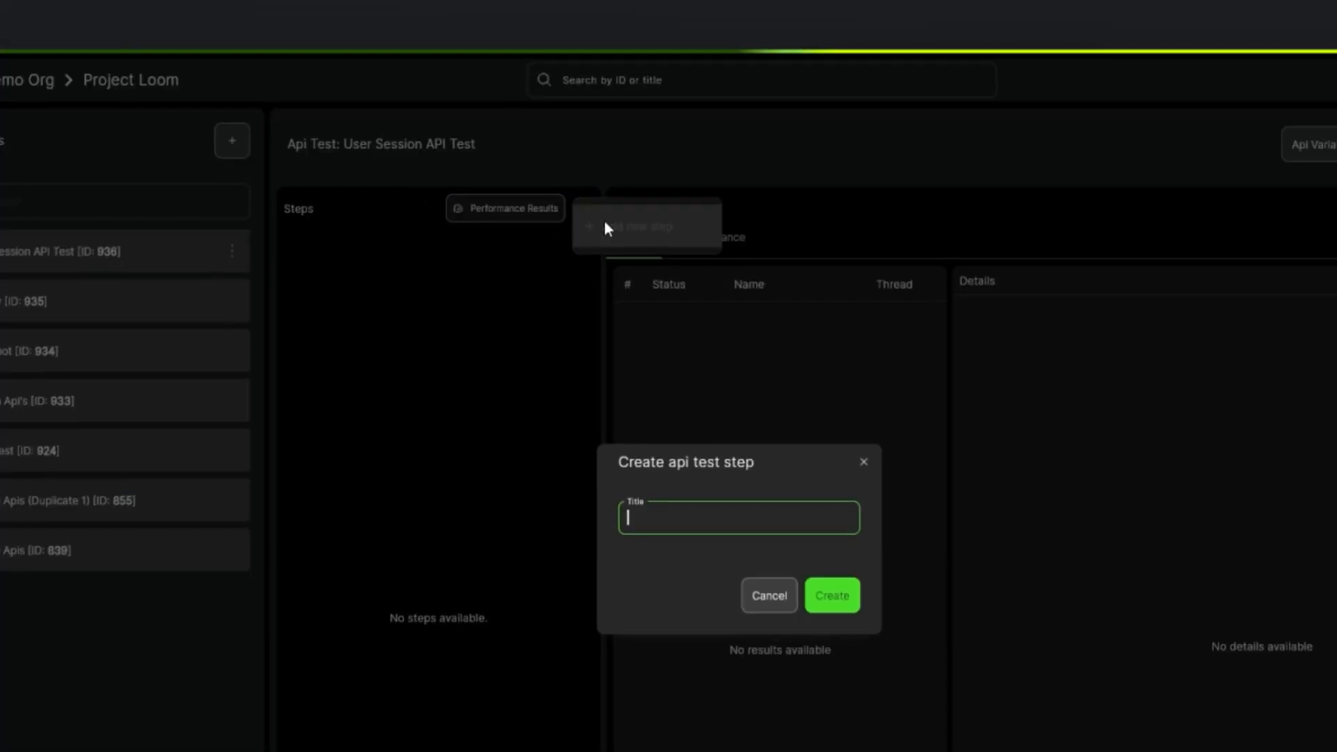
pyautogui.write('Initia')
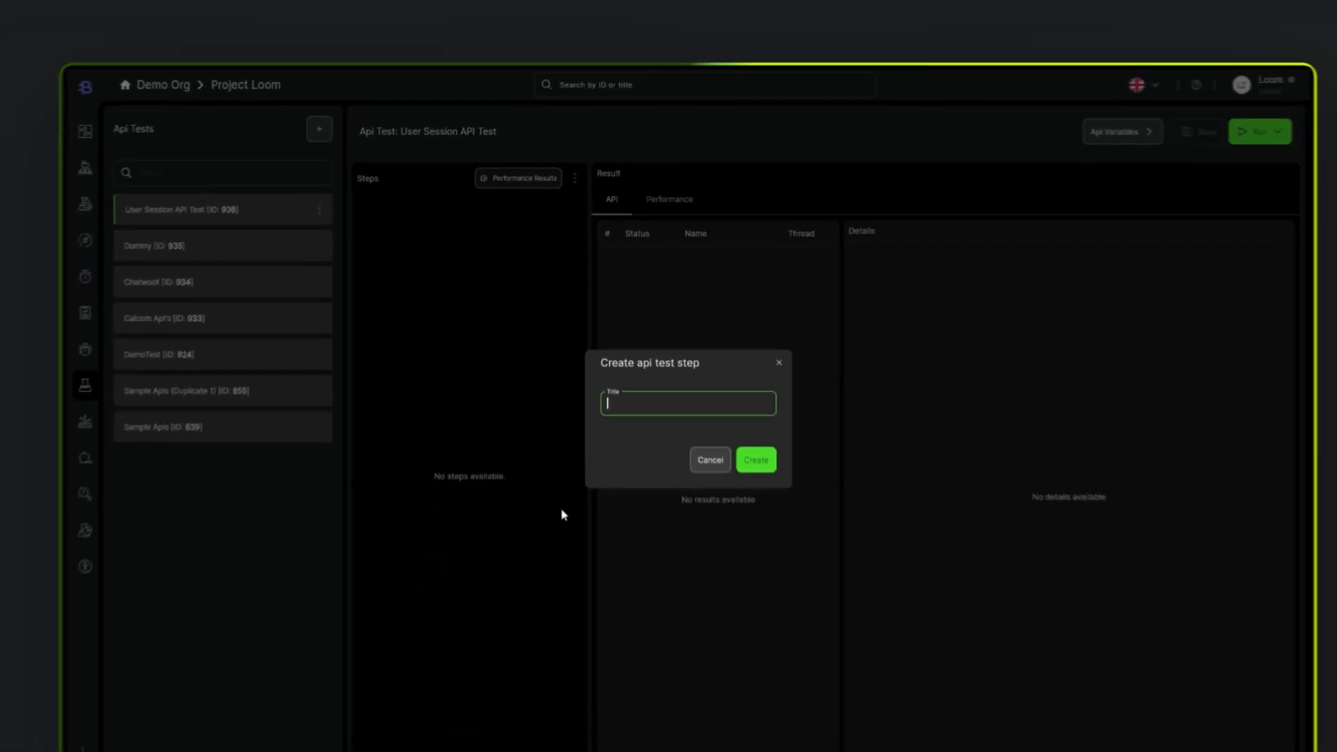
pyautogui.write('lize')
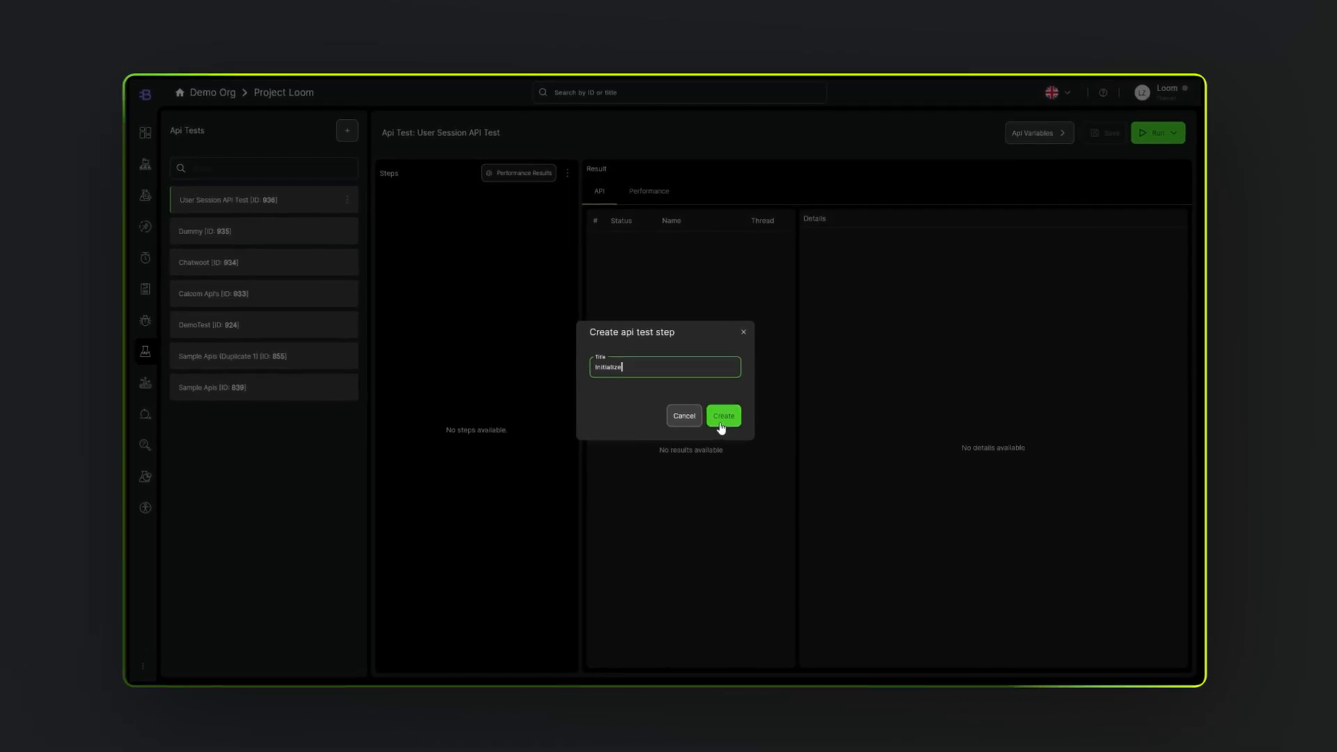
pyautogui.click(721, 422)
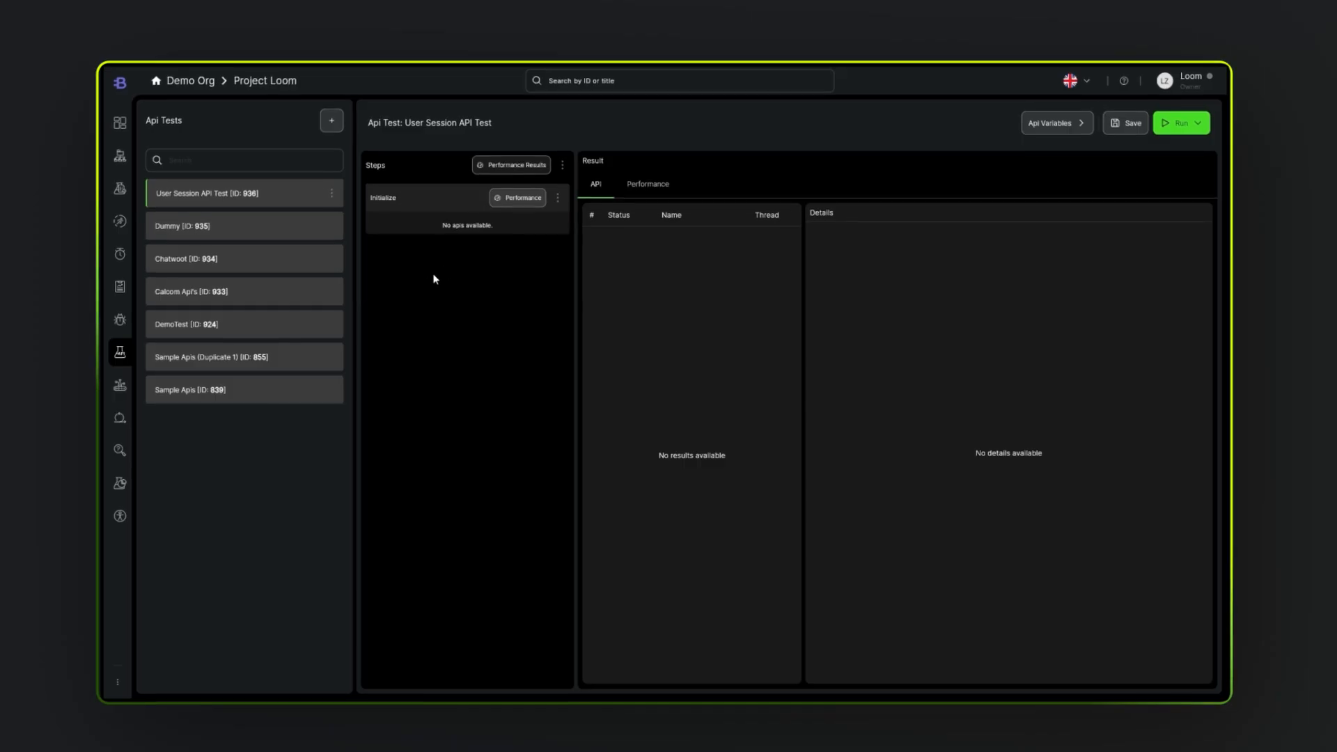
# Step: Add two more steps titled "Process" and "Finalize" to the User Session API Test
pyautogui.click(563, 165)
pyautogui.click(582, 177)
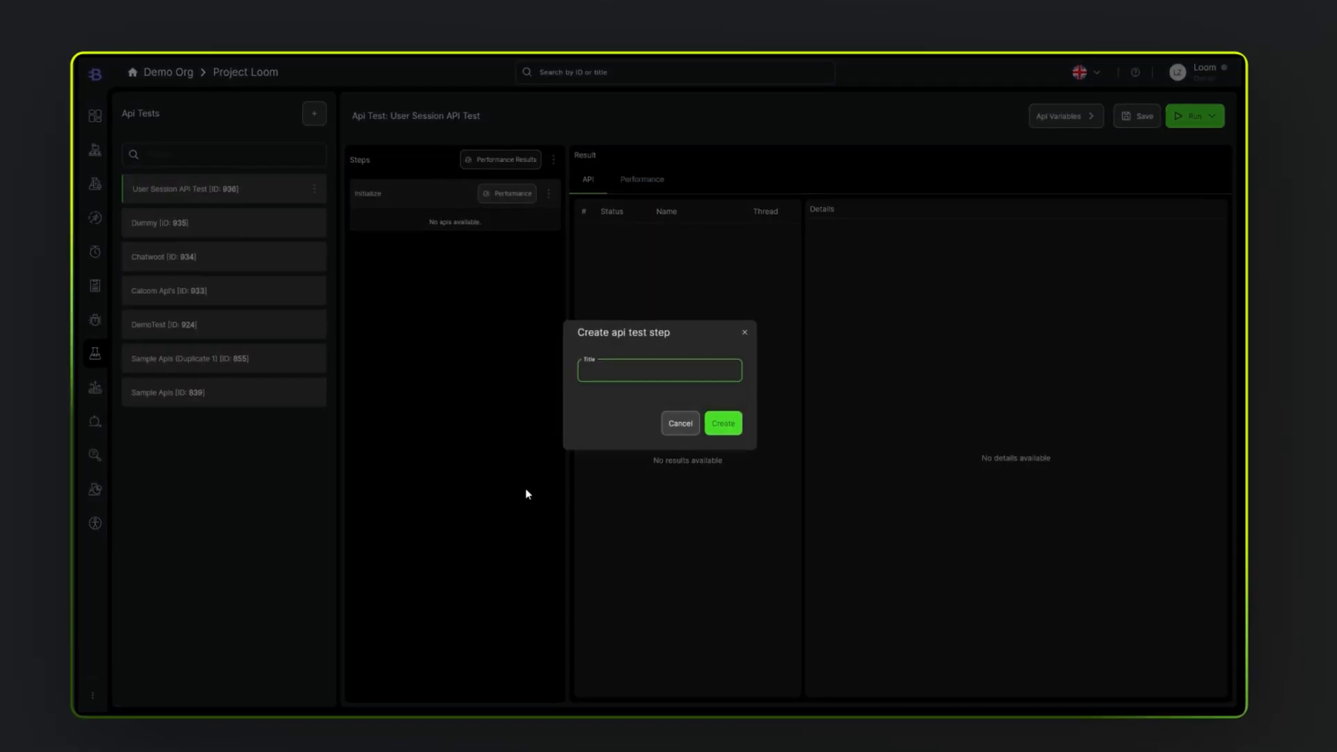
pyautogui.click(724, 429)
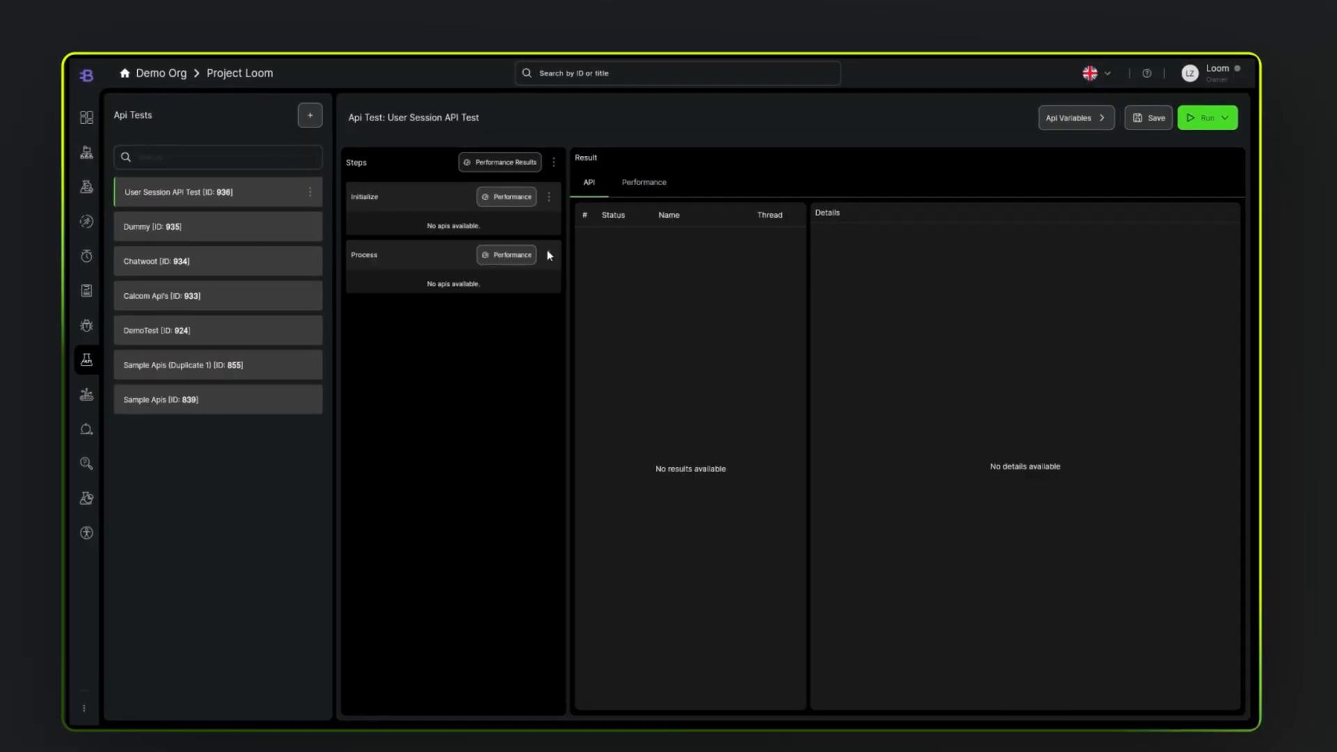
pyautogui.click(554, 162)
pyautogui.click(575, 176)
pyautogui.write('Finalize')
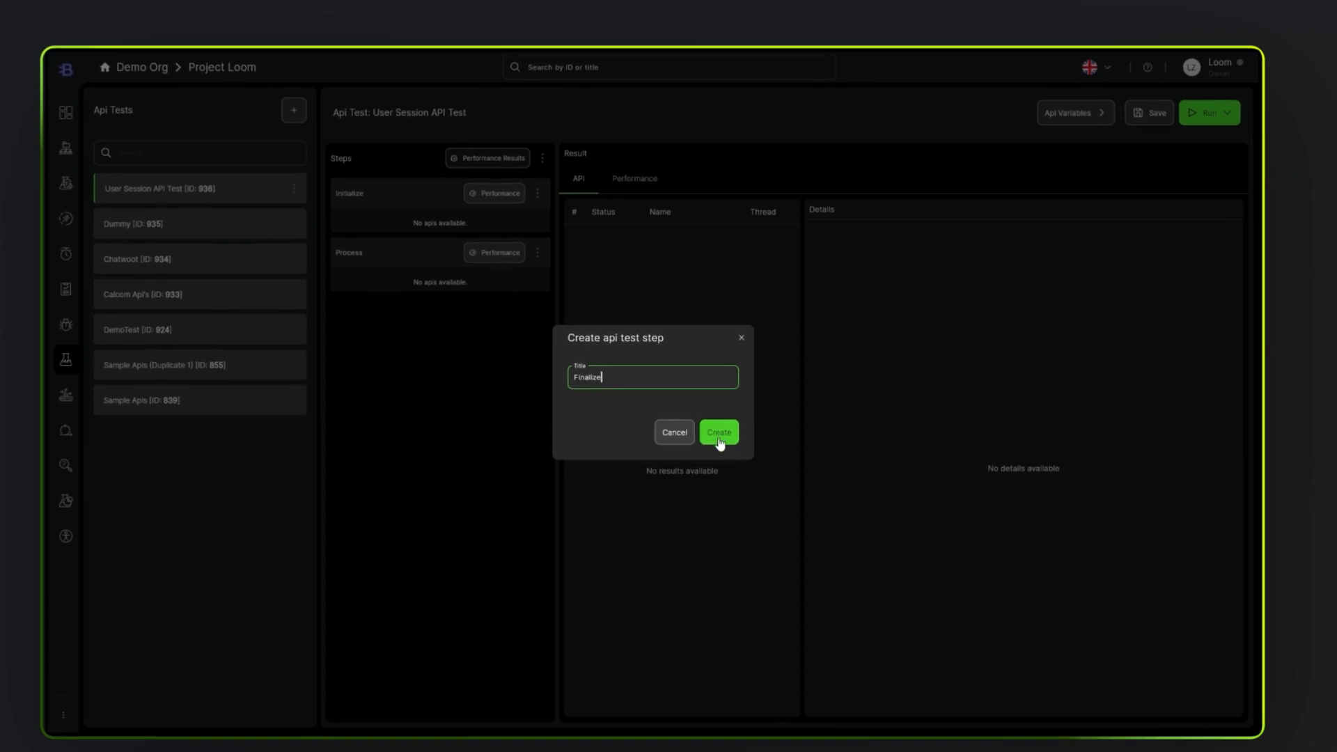
pyautogui.click(726, 434)
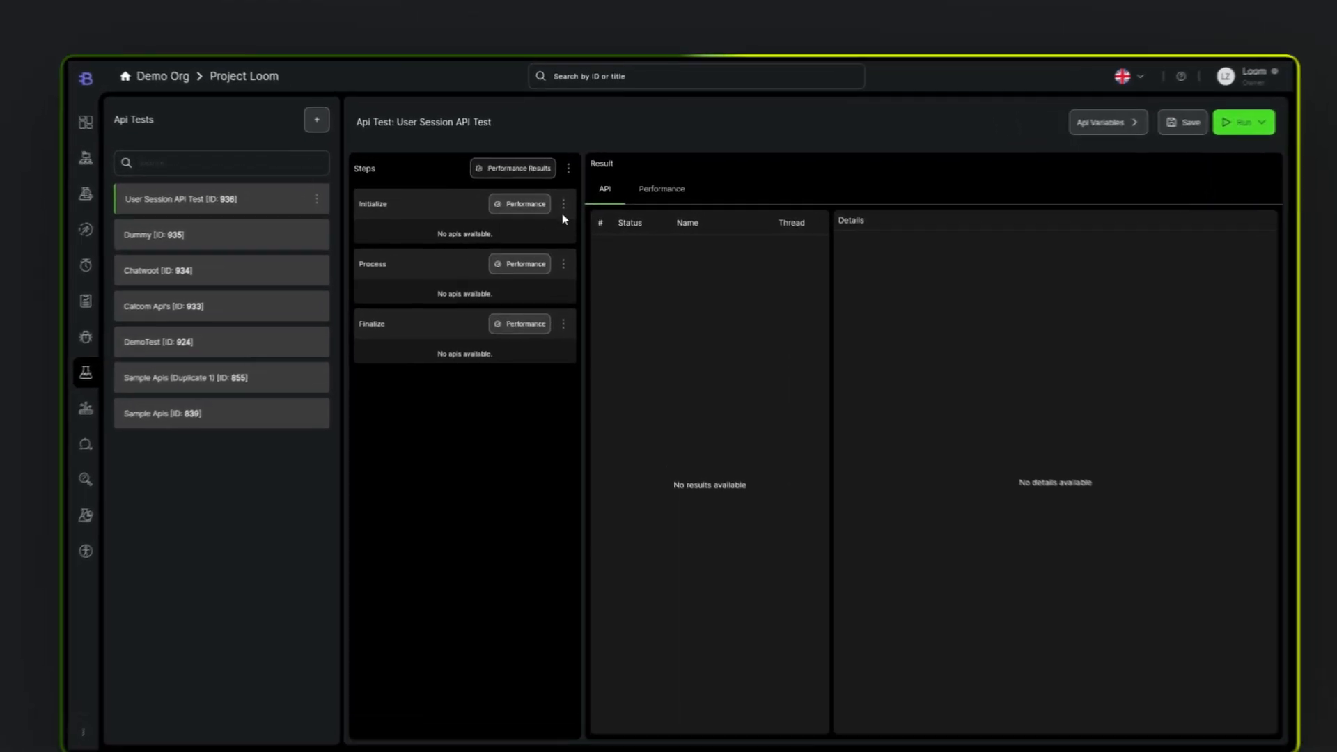
# Step: Add a new API titled "Login" to the Initialize step
pyautogui.click(563, 204)
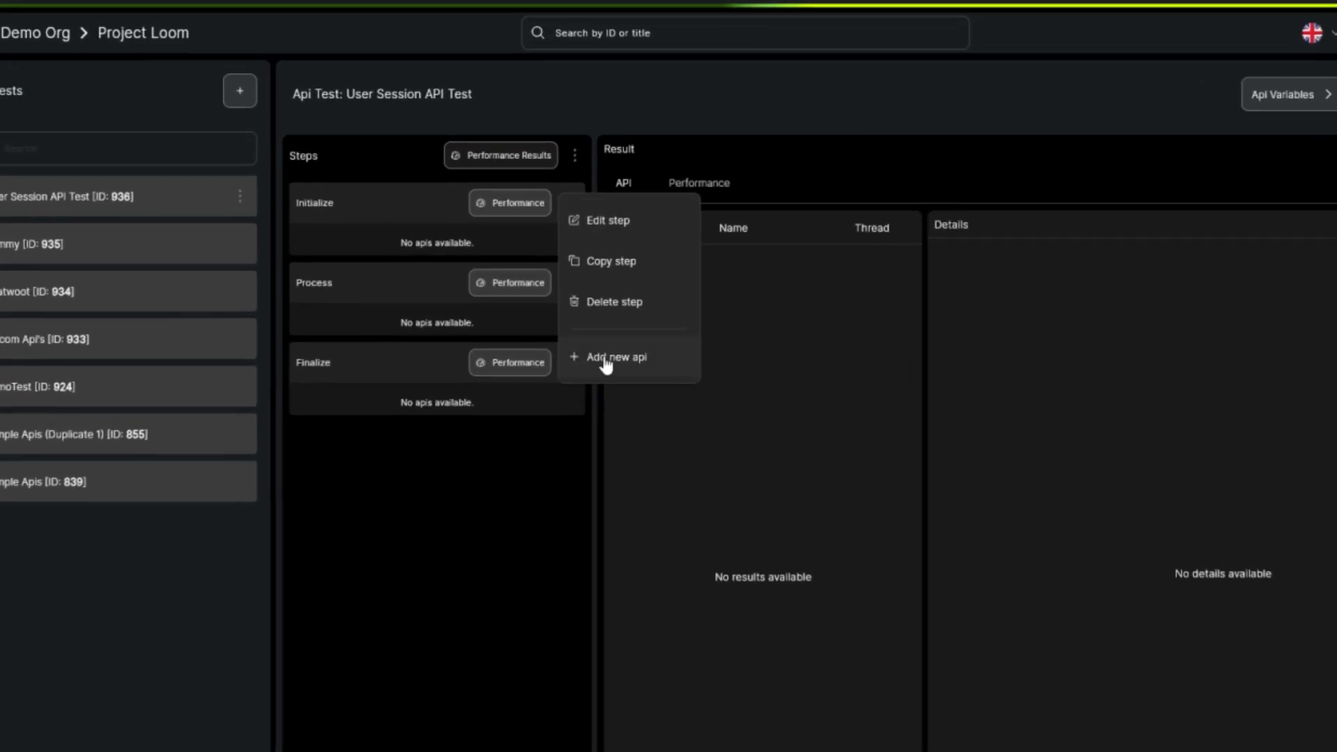
pyautogui.click(604, 352)
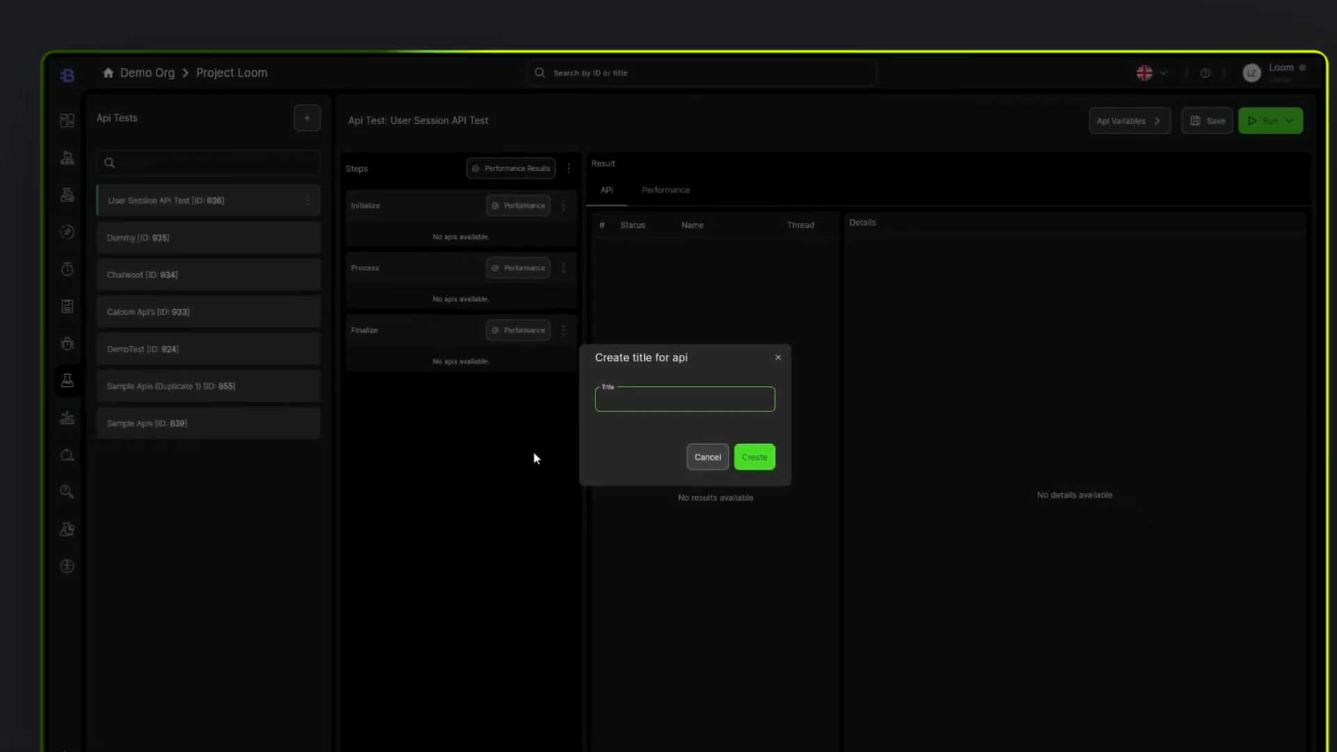
pyautogui.write('Log')
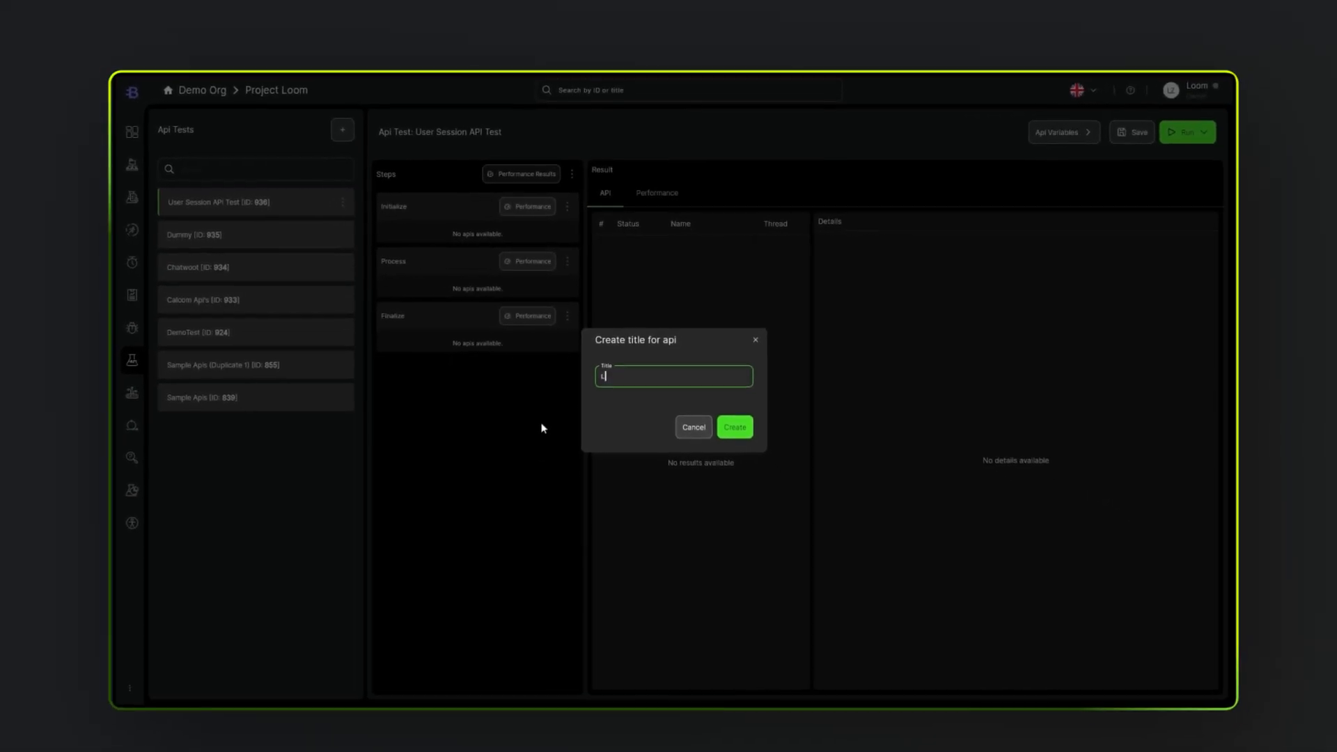
pyautogui.write('in')
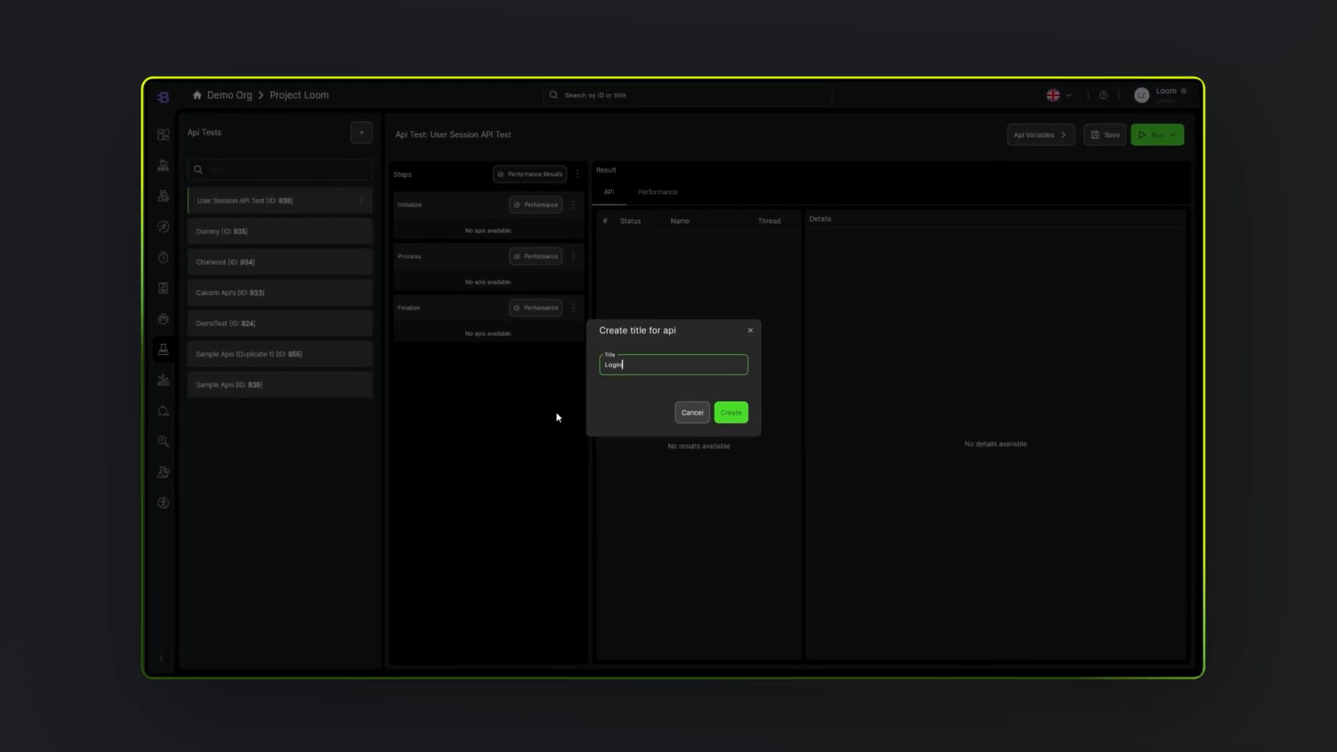
pyautogui.click(727, 413)
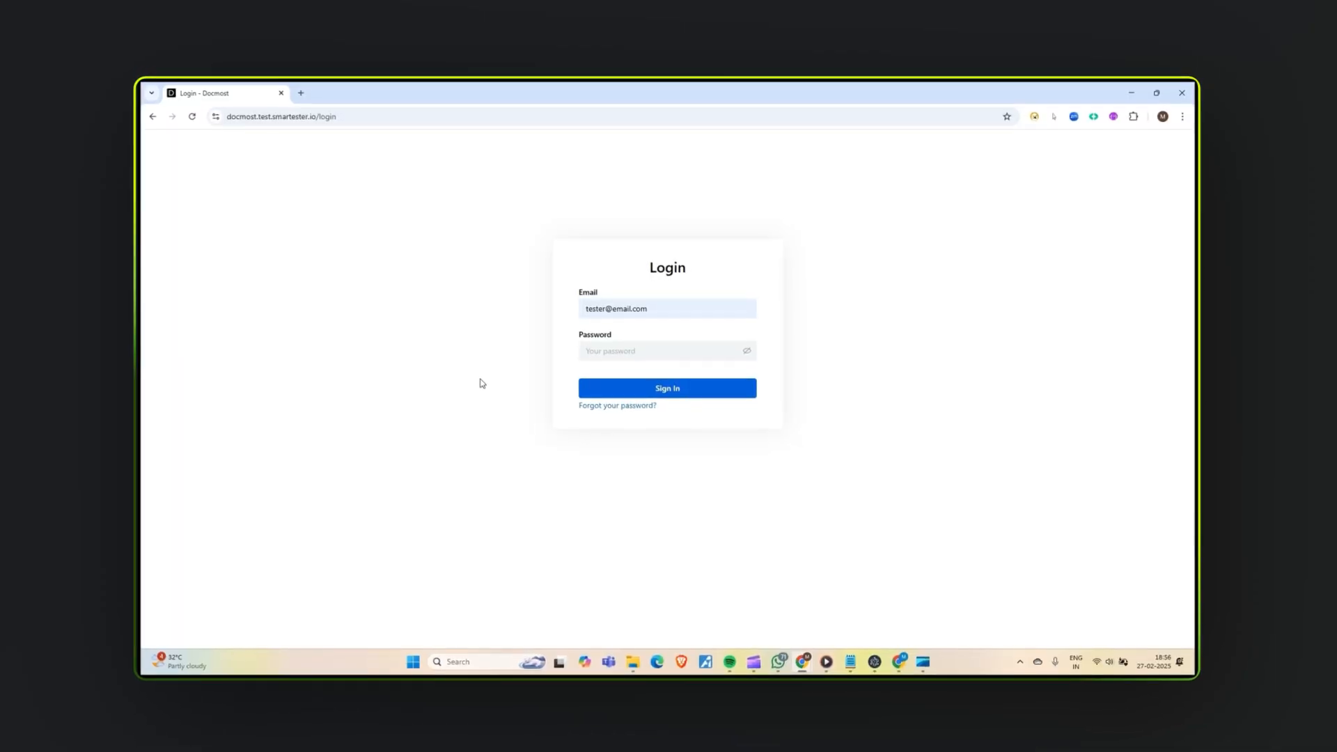
# Step: On the Docmost login page in the browser, fill in the account password and open the developer tools' network log
pyautogui.click(605, 353)
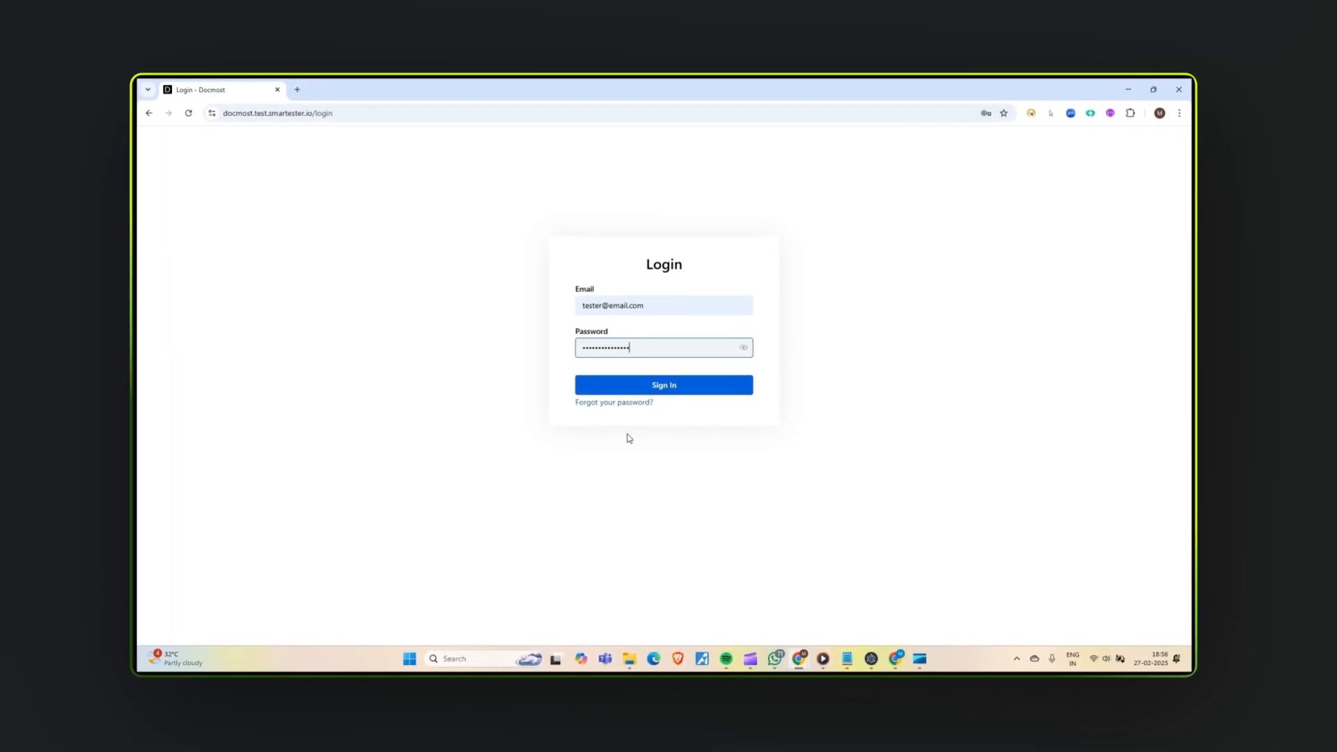
pyautogui.rightClick(850, 254)
pyautogui.click(886, 543)
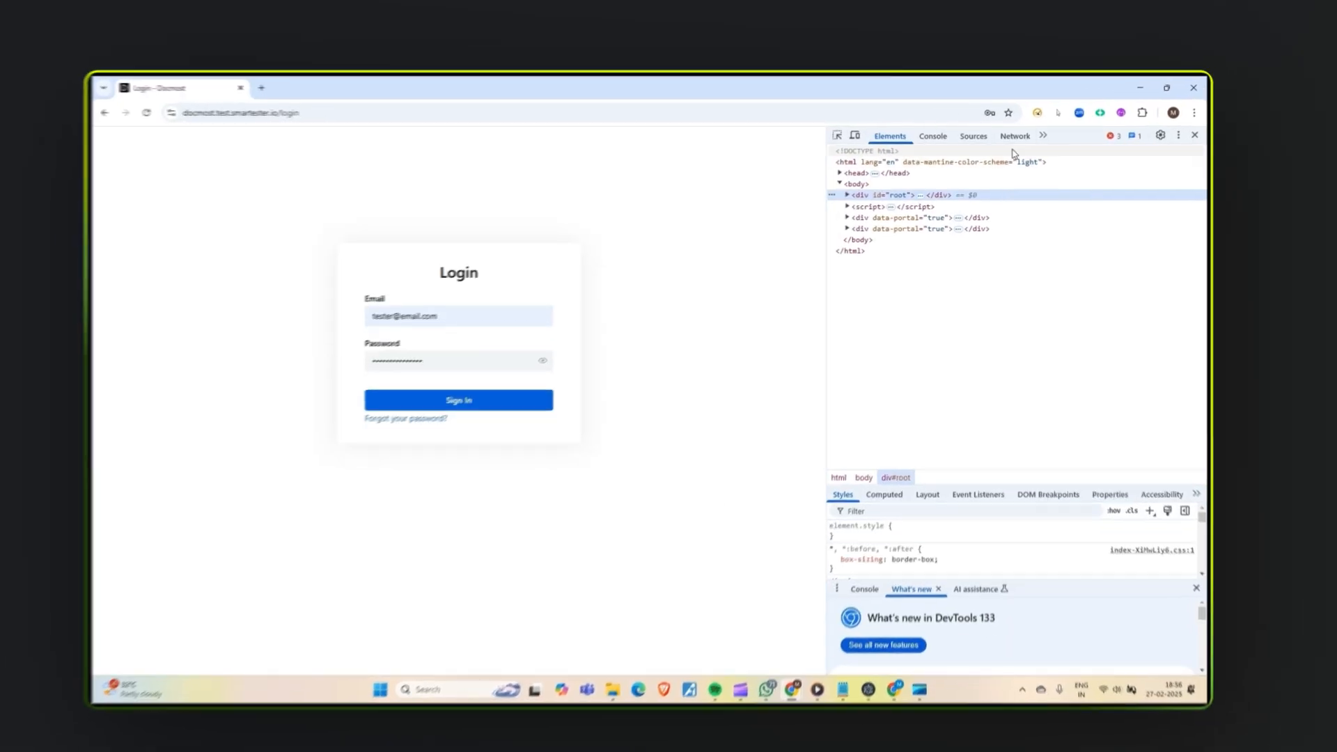
pyautogui.click(1011, 139)
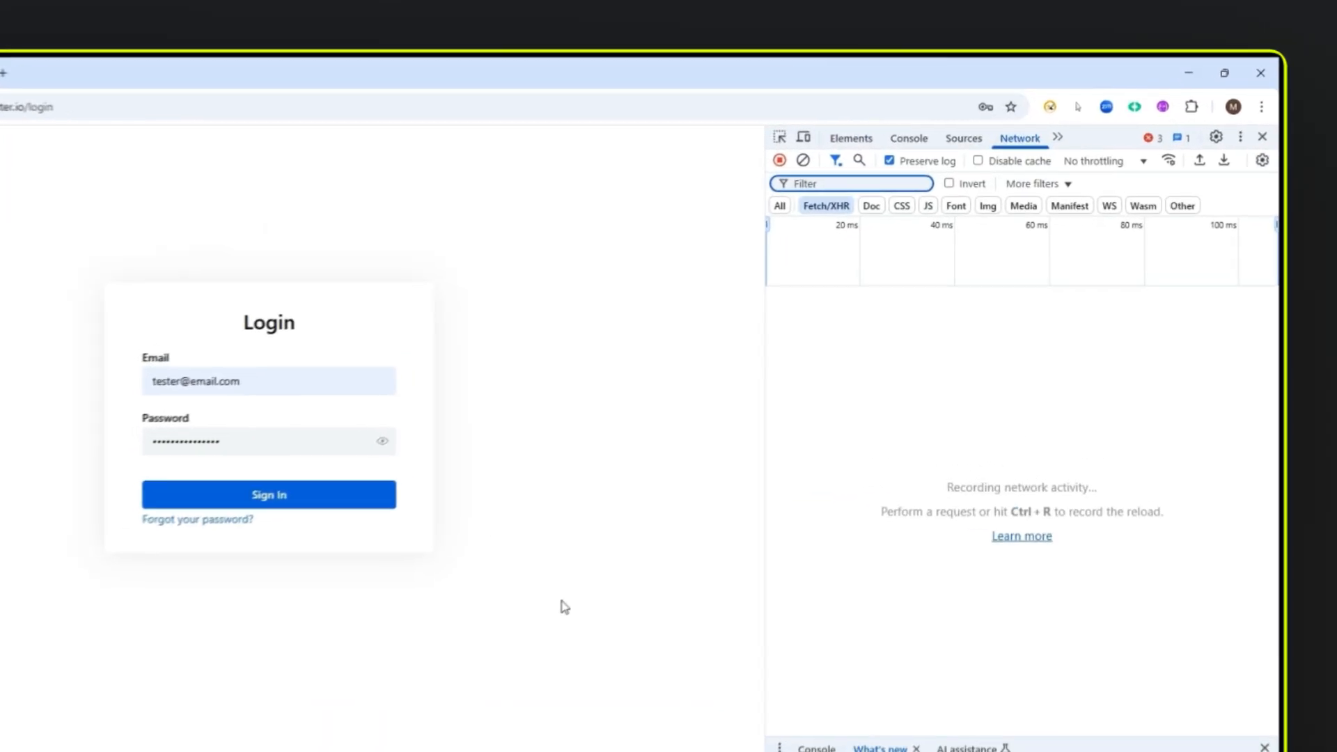
# Step: Sign in to Docmost and copy the request URL from the headers of the recorded login request
pyautogui.click(260, 499)
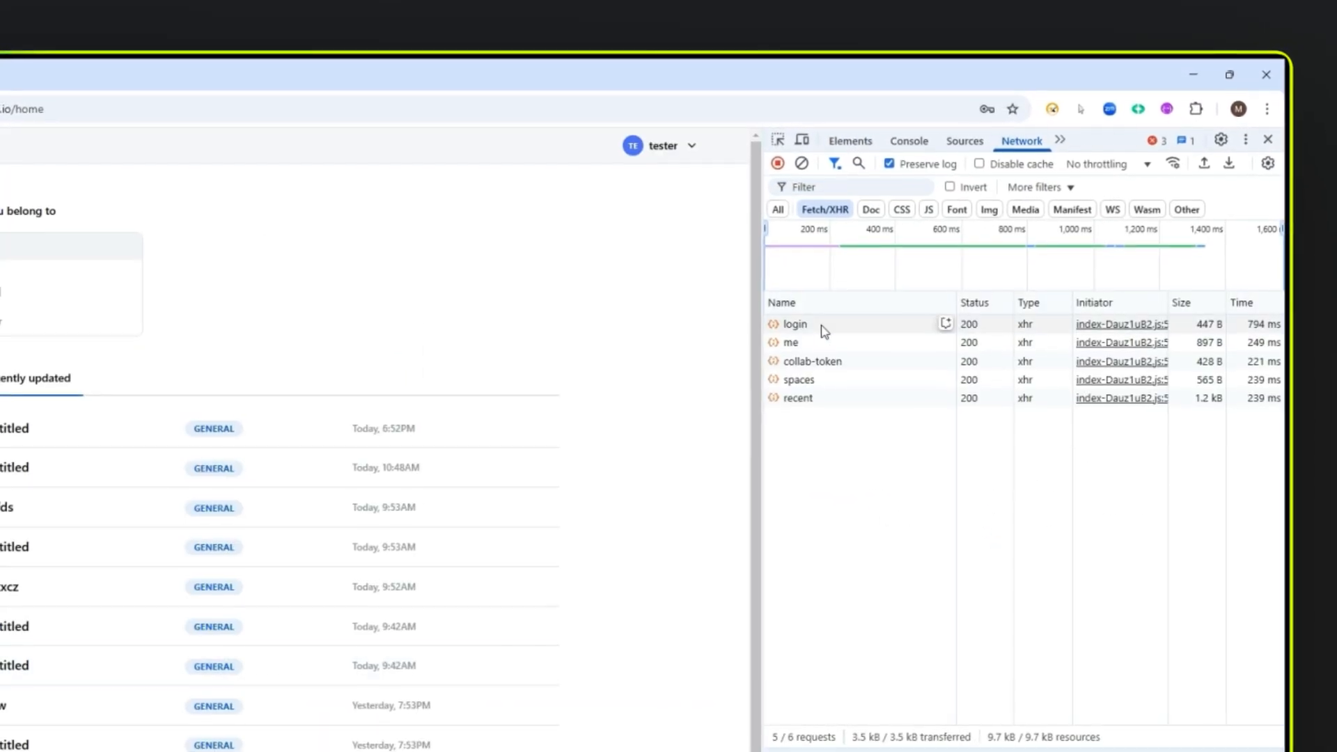
pyautogui.click(822, 332)
pyautogui.click(994, 309)
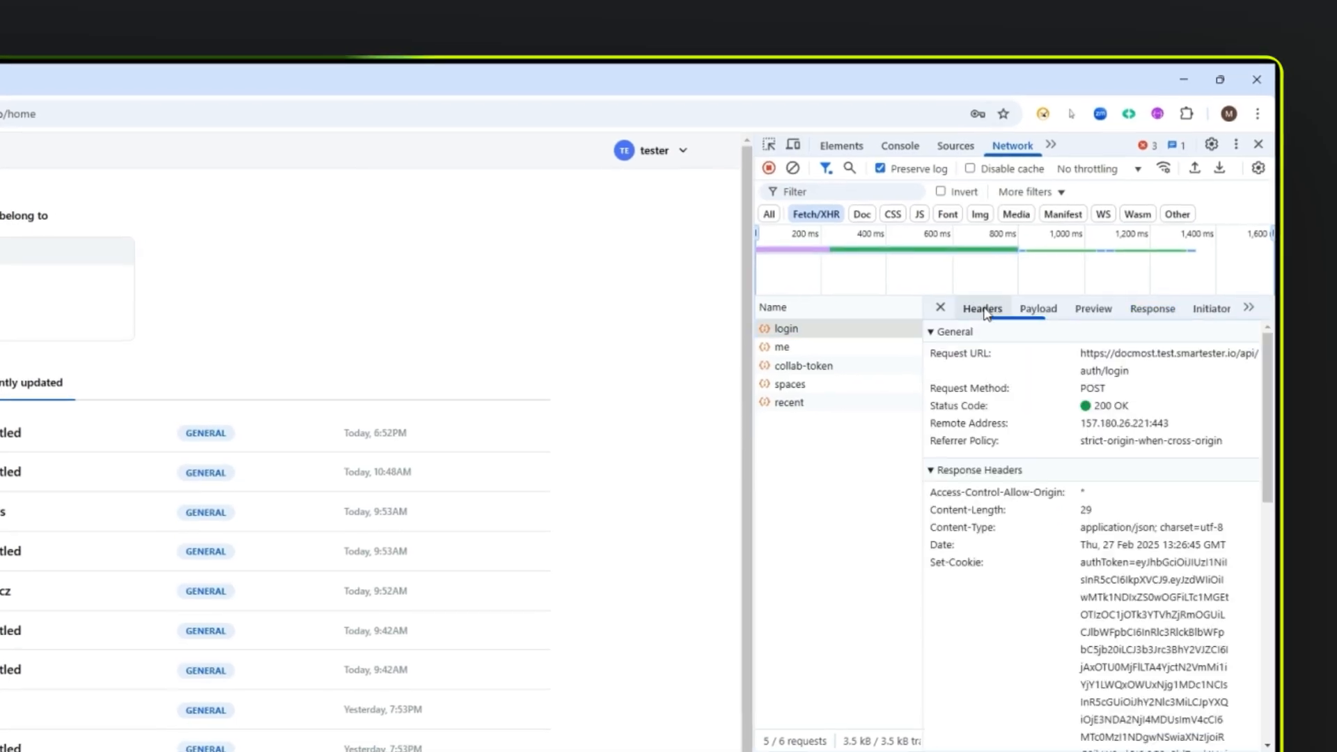
pyautogui.moveTo(1080, 353); pyautogui.dragTo(1134, 372)
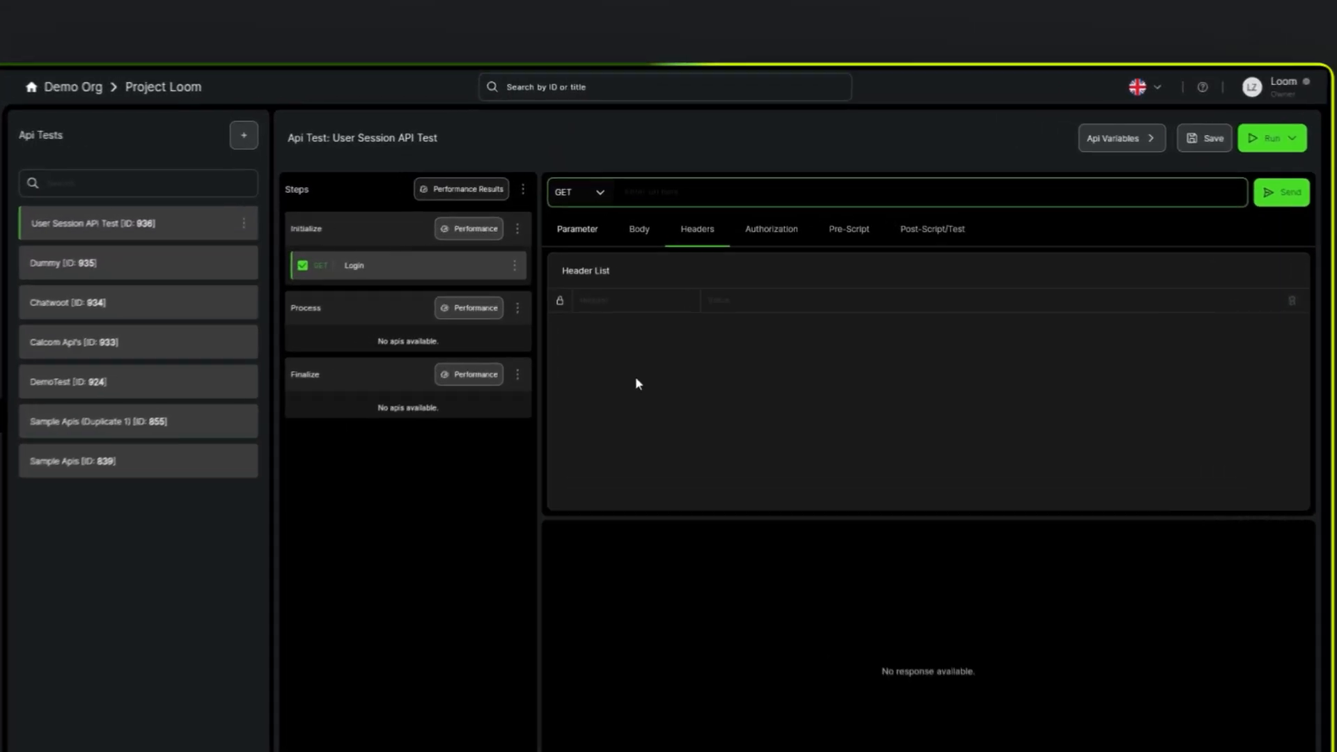
pyautogui.write('https://docmost.test.smartester.io/api/auth/login')
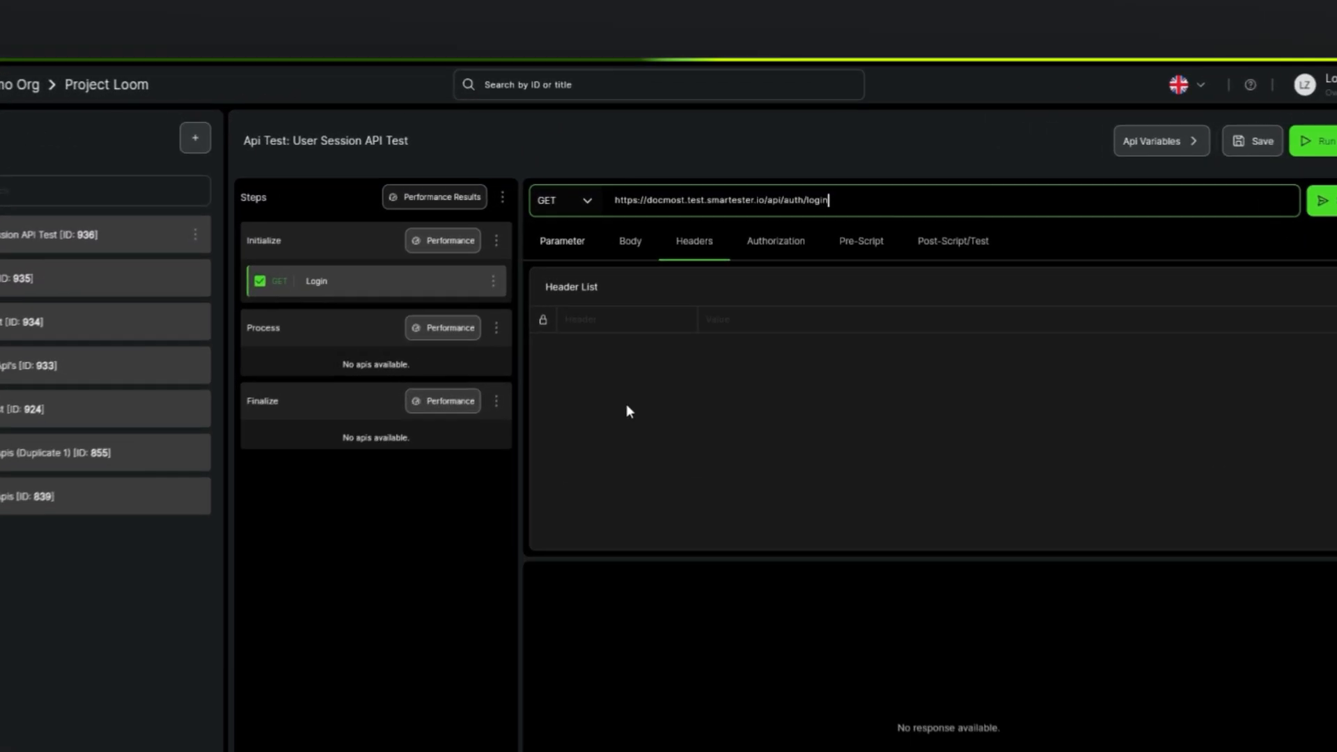
pyautogui.click(578, 201)
pyautogui.click(577, 241)
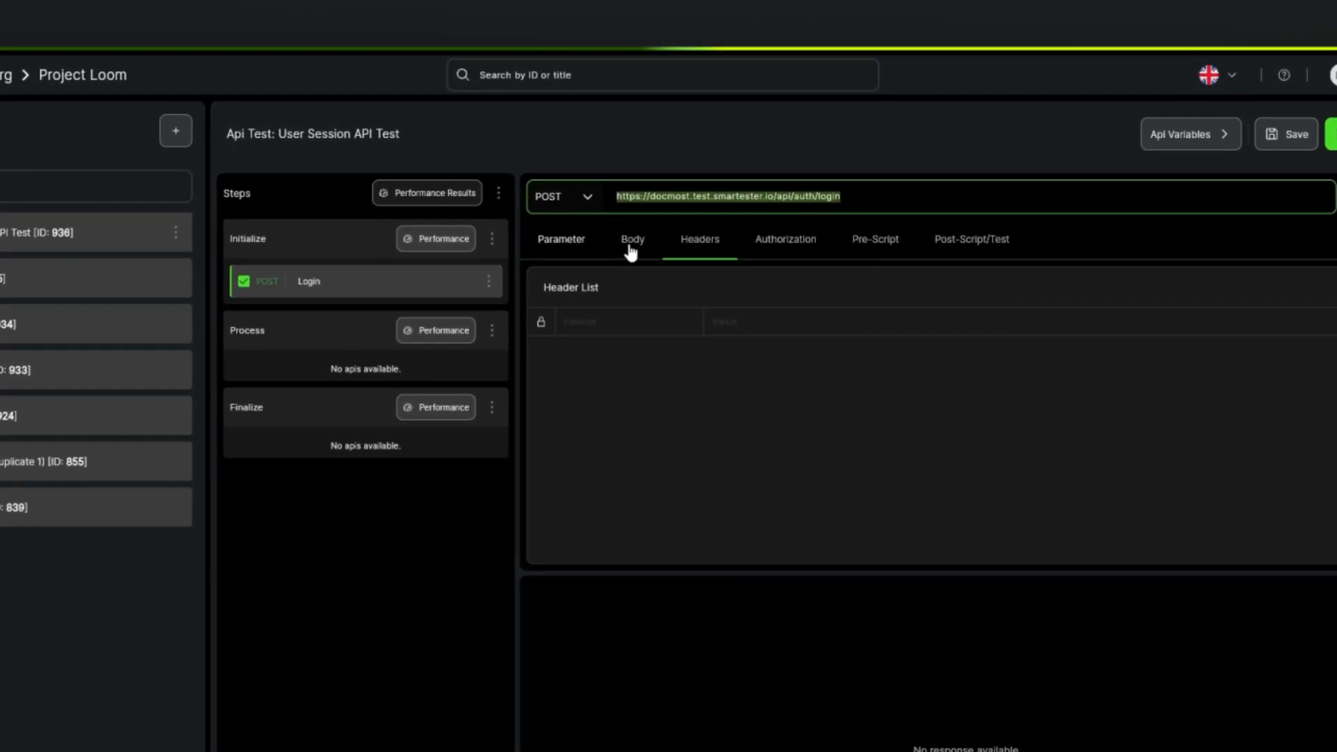
# Step: Look up the login request's content type in the browser and add the header Content-type with value application/json to the Login API
pyautogui.click(702, 239)
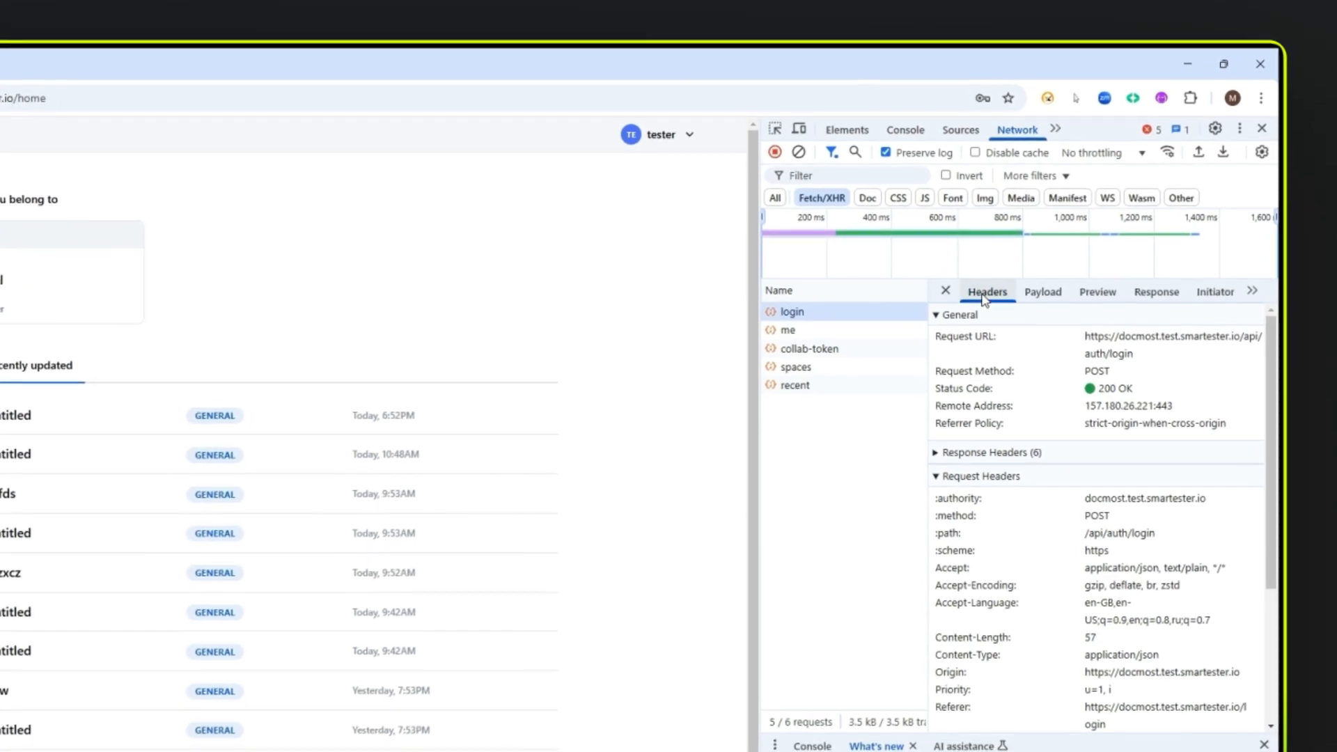
pyautogui.scroll(-3, 1014, 418)
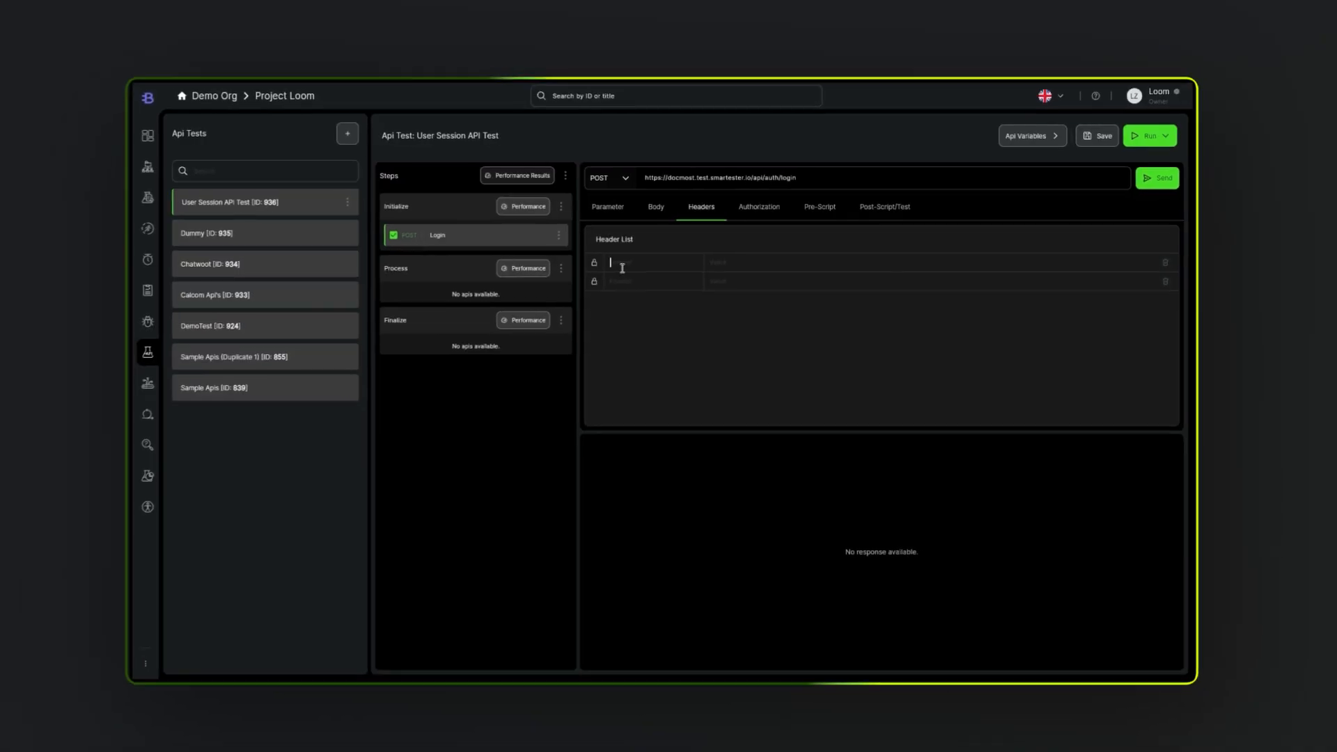
pyautogui.write('Content-type')
pyautogui.press('Tab')
pyautogui.write('application/json')
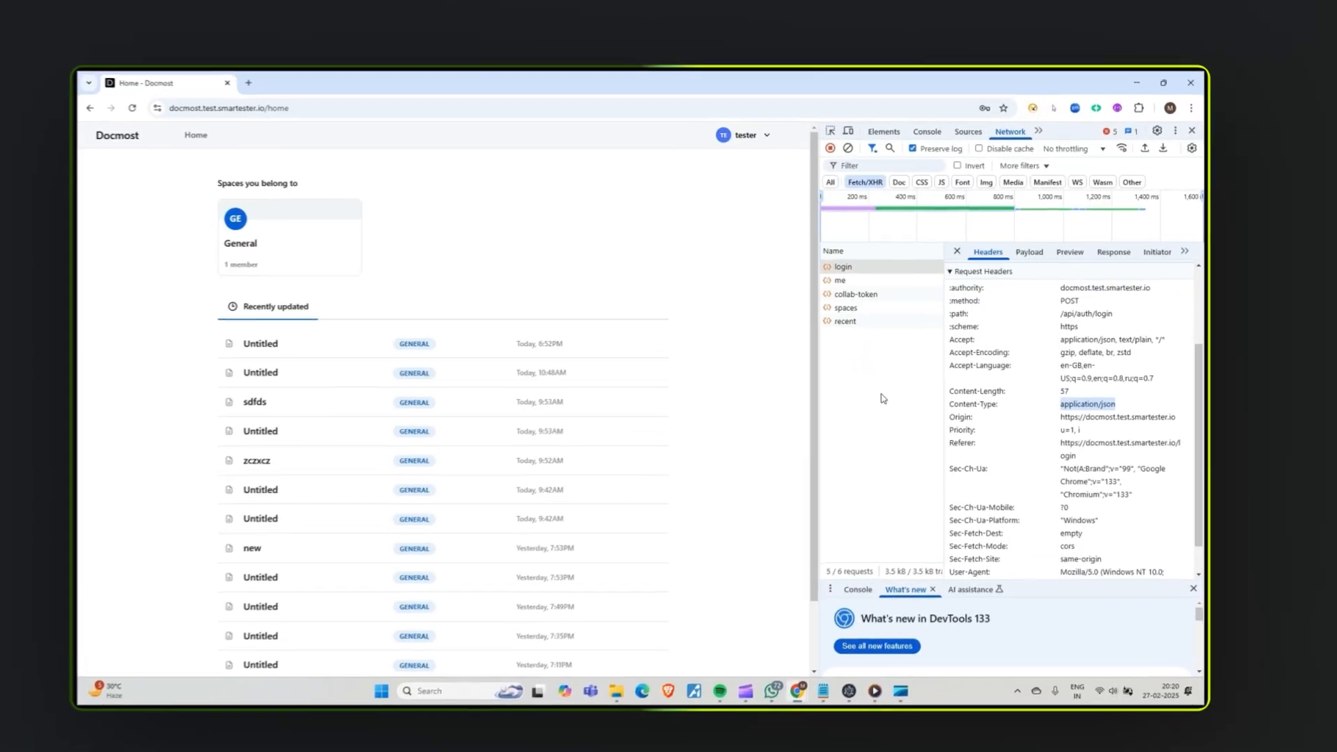
# Step: In the browser, open the login request's payload in source form and copy the whole JSON text
pyautogui.scroll(3, 1035, 409)
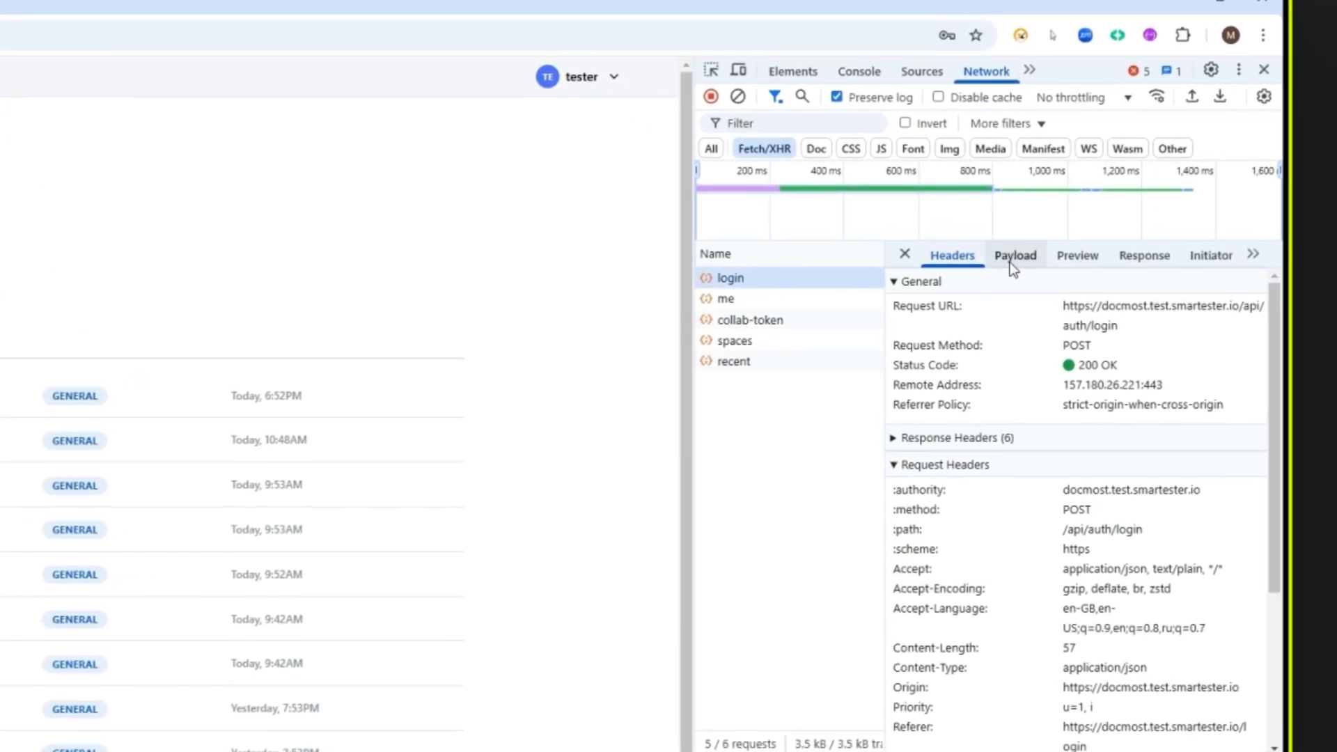
pyautogui.click(1012, 256)
pyautogui.click(1052, 285)
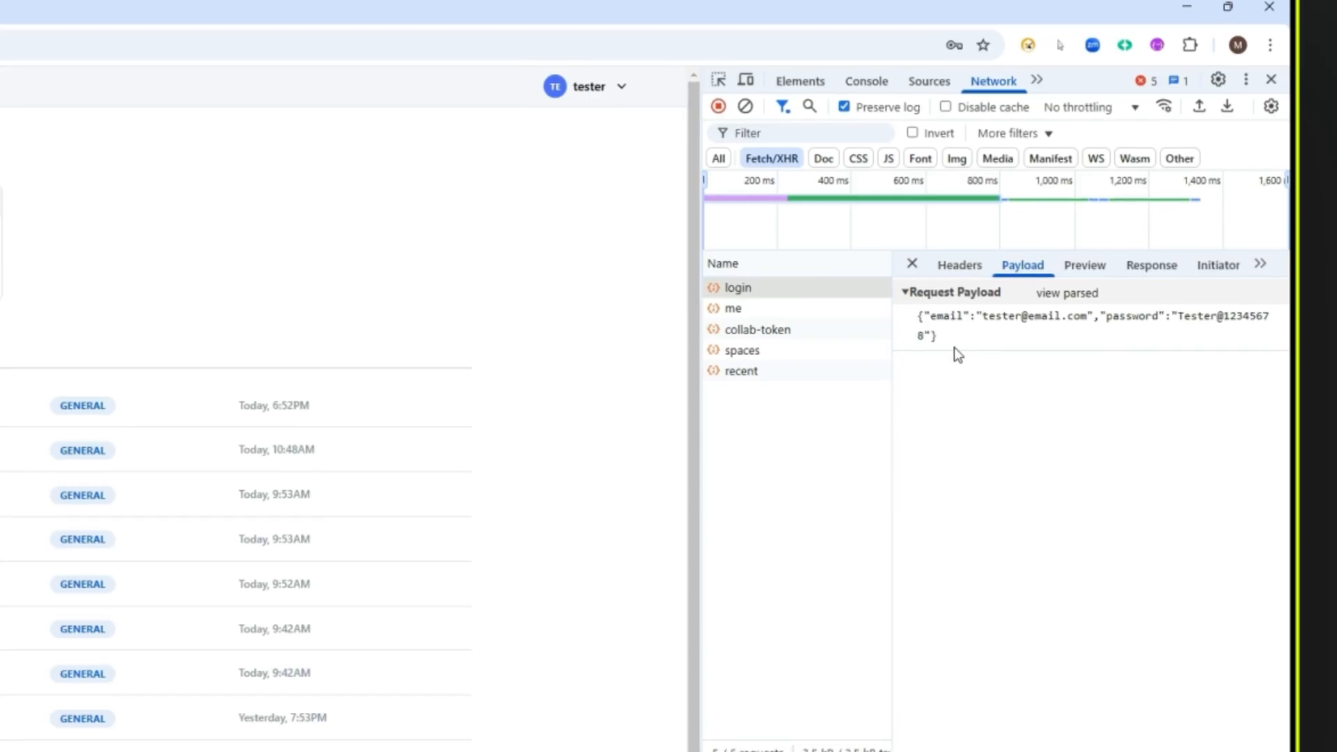
pyautogui.moveTo(951, 340); pyautogui.dragTo(915, 303)
pyautogui.hotkey('ctrl', 'c')
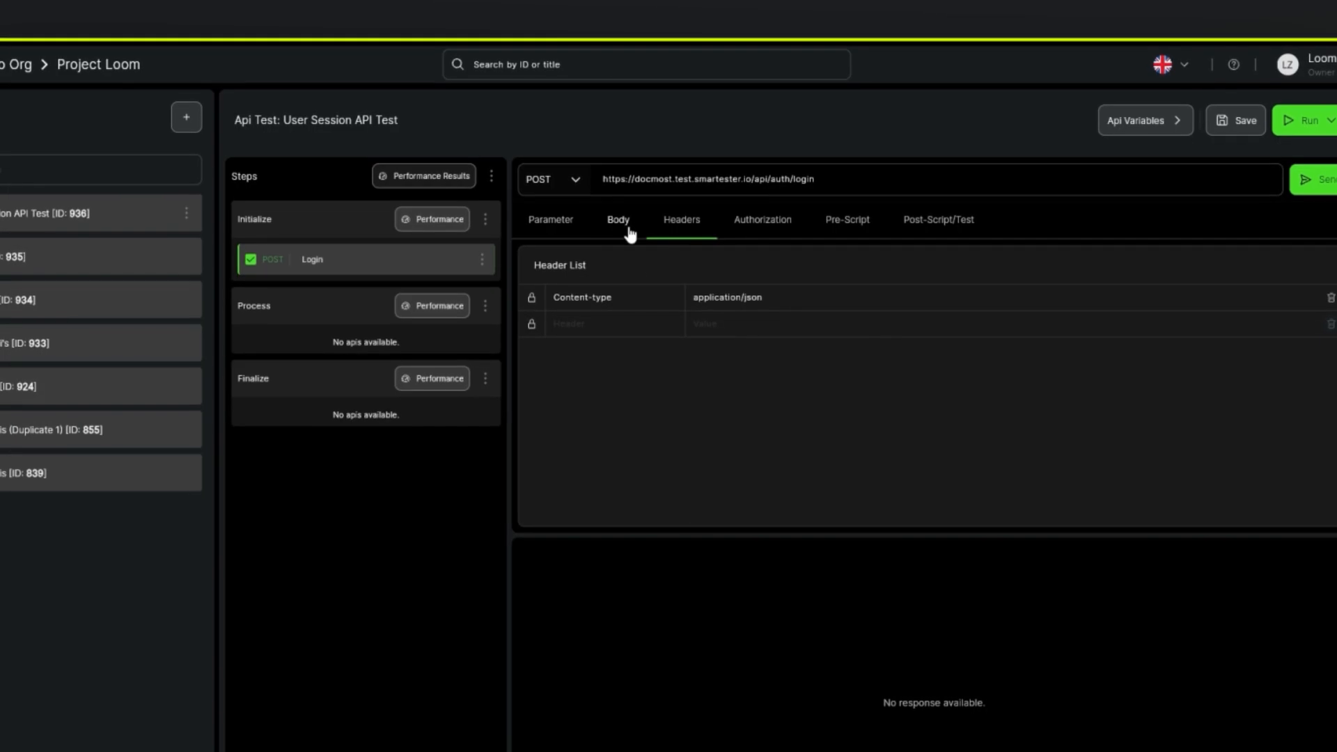
# Step: Paste the copied payload with the account e-mail and password as the Login API's JSON body and save the API test
pyautogui.click(622, 220)
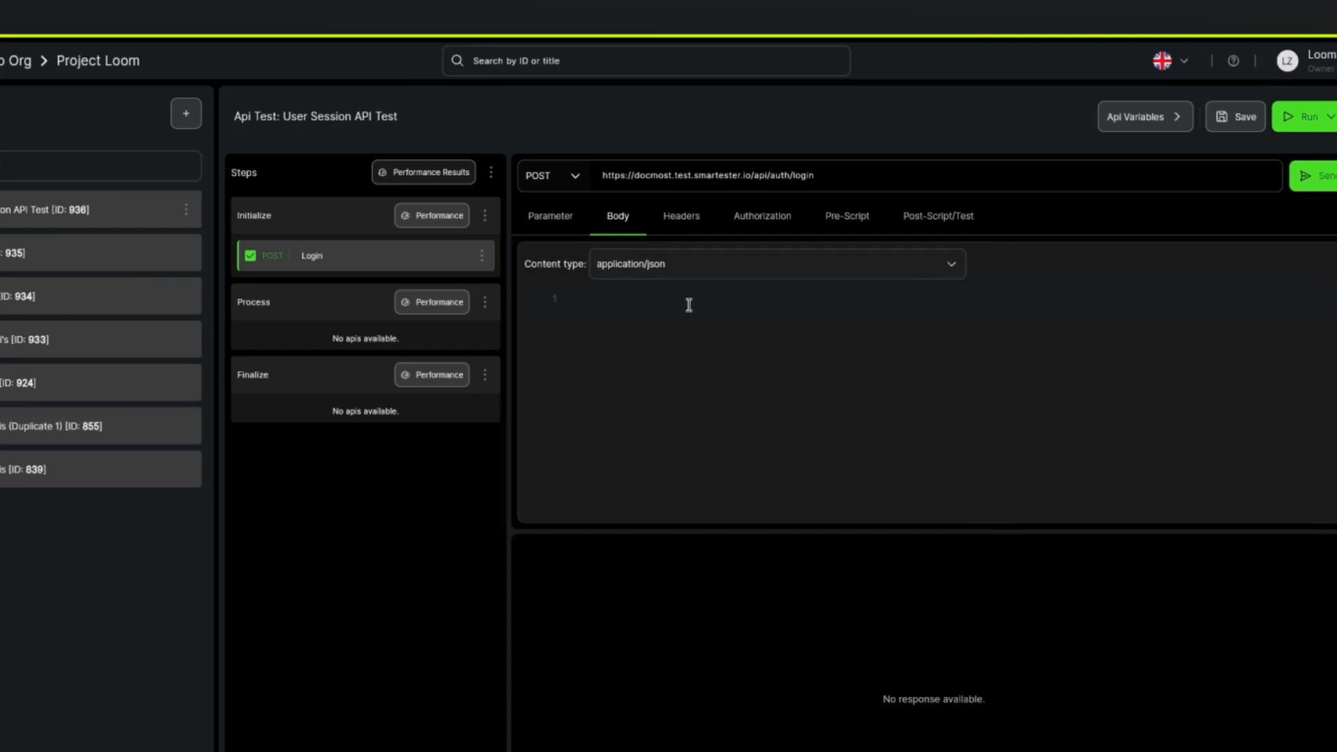
pyautogui.hotkey('ctrl', 'v')
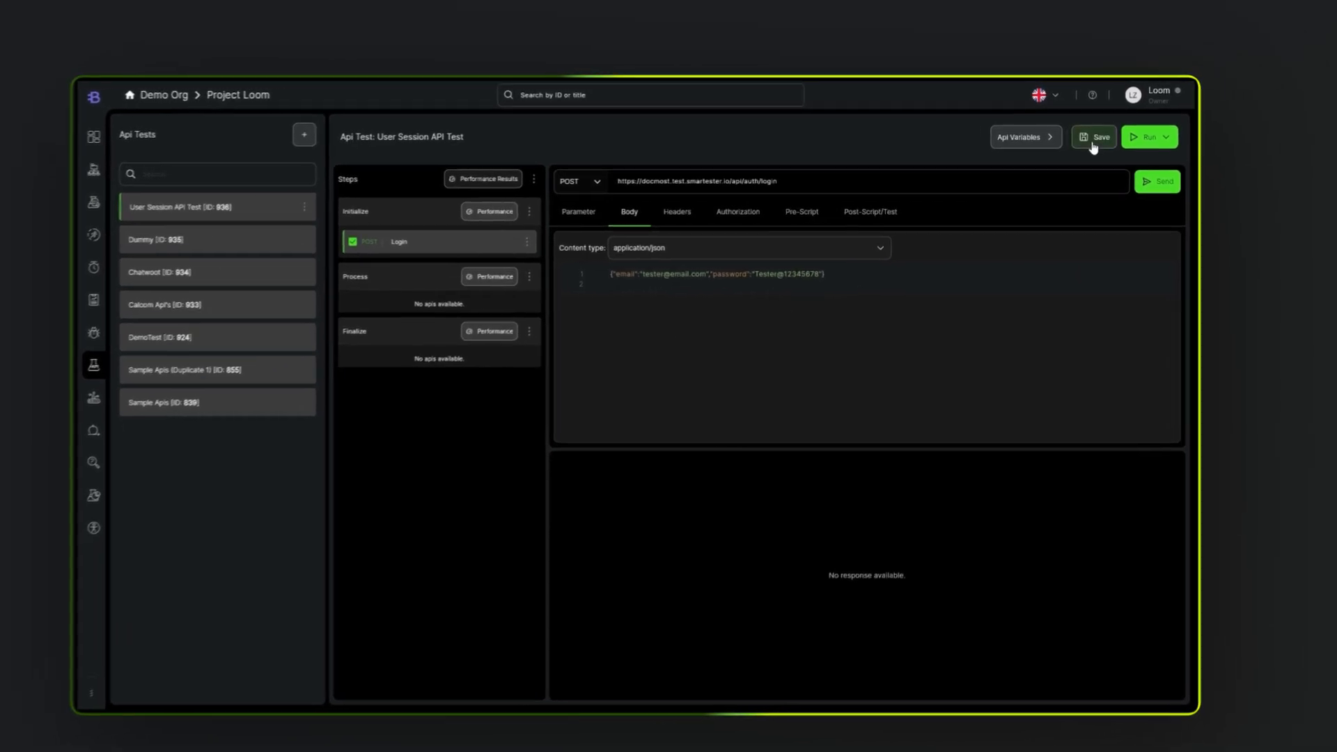
pyautogui.click(1100, 136)
# Step: Select the Login API and examine the raw response of the recorded login request in the browser
pyautogui.click(394, 271)
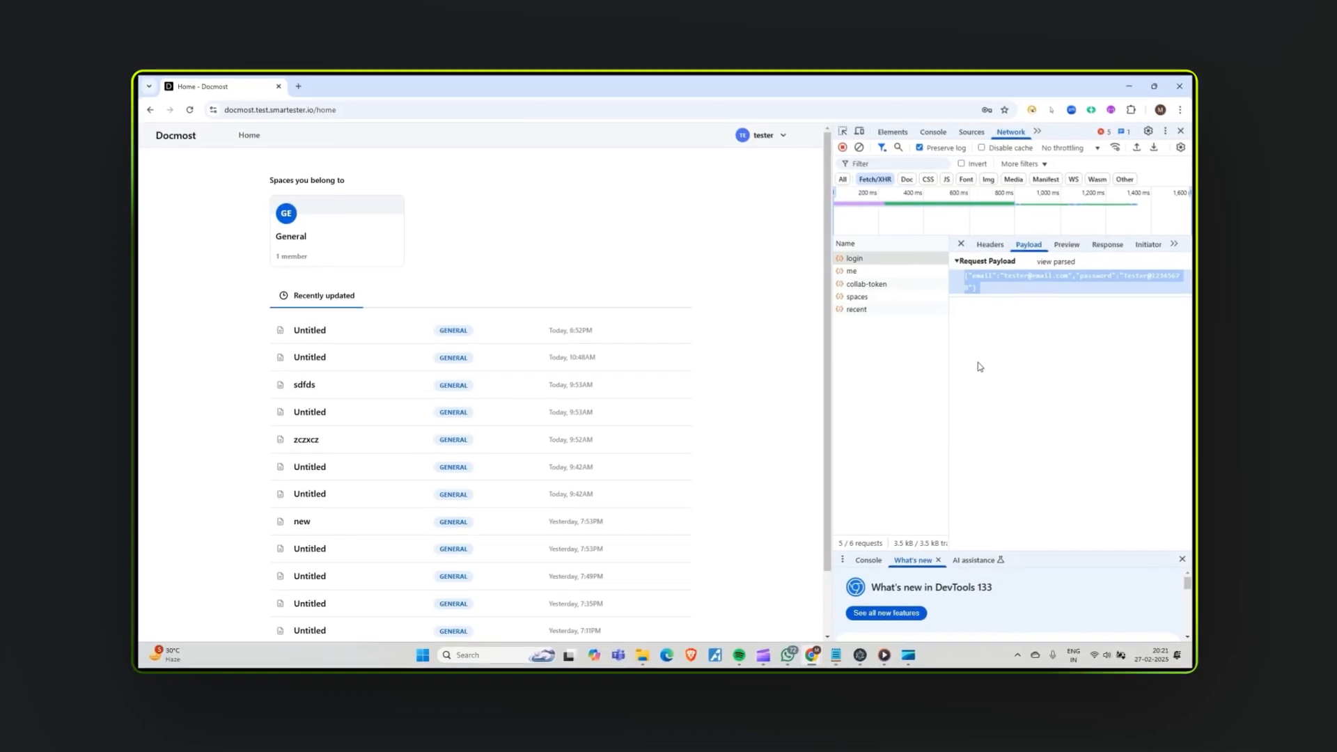
pyautogui.click(1042, 335)
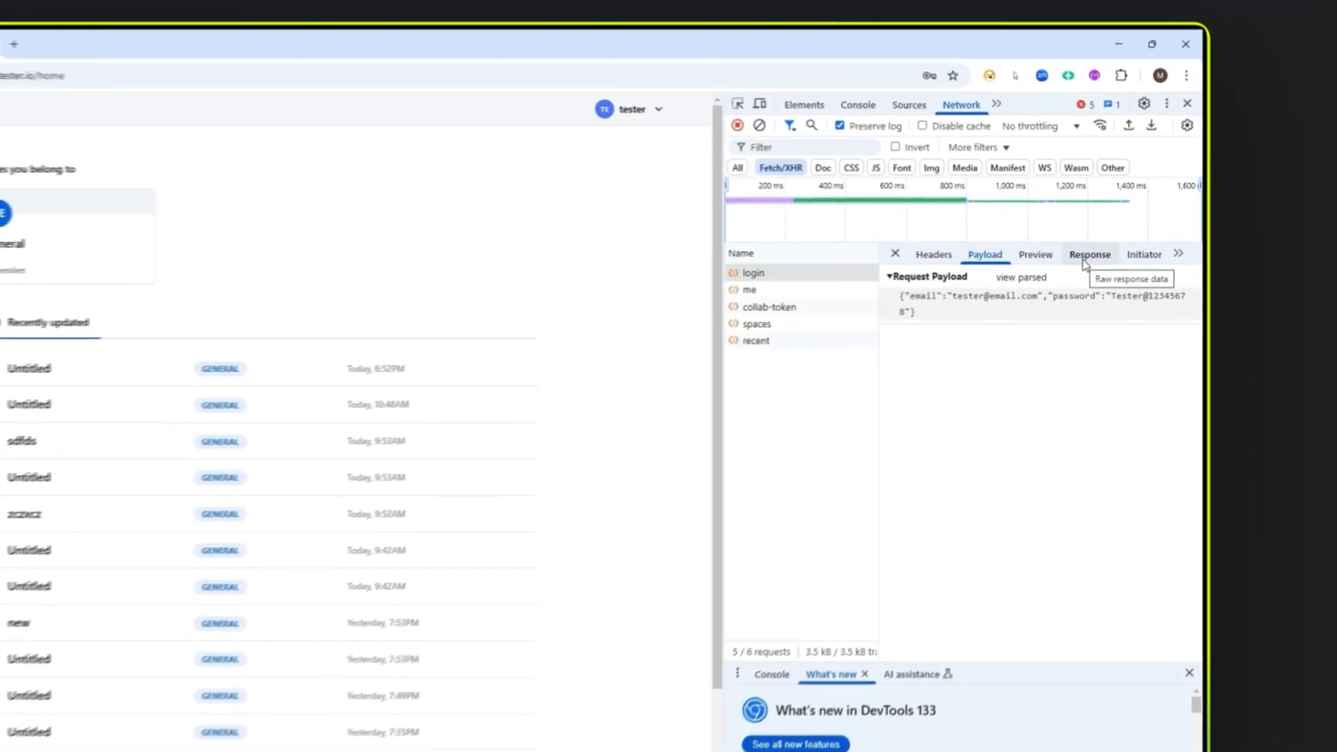
pyautogui.click(1085, 259)
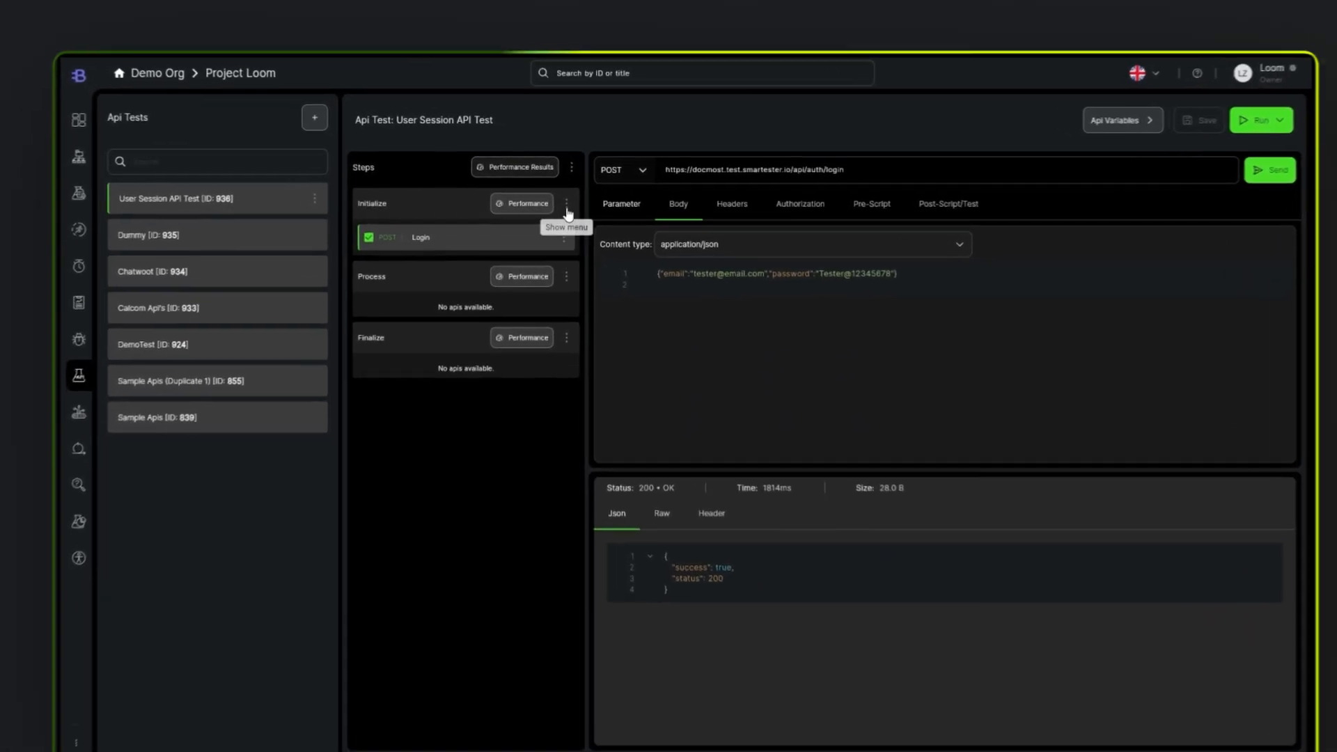
# Step: Add a new API titled Me to the Initialize step and show its header list
pyautogui.click(567, 207)
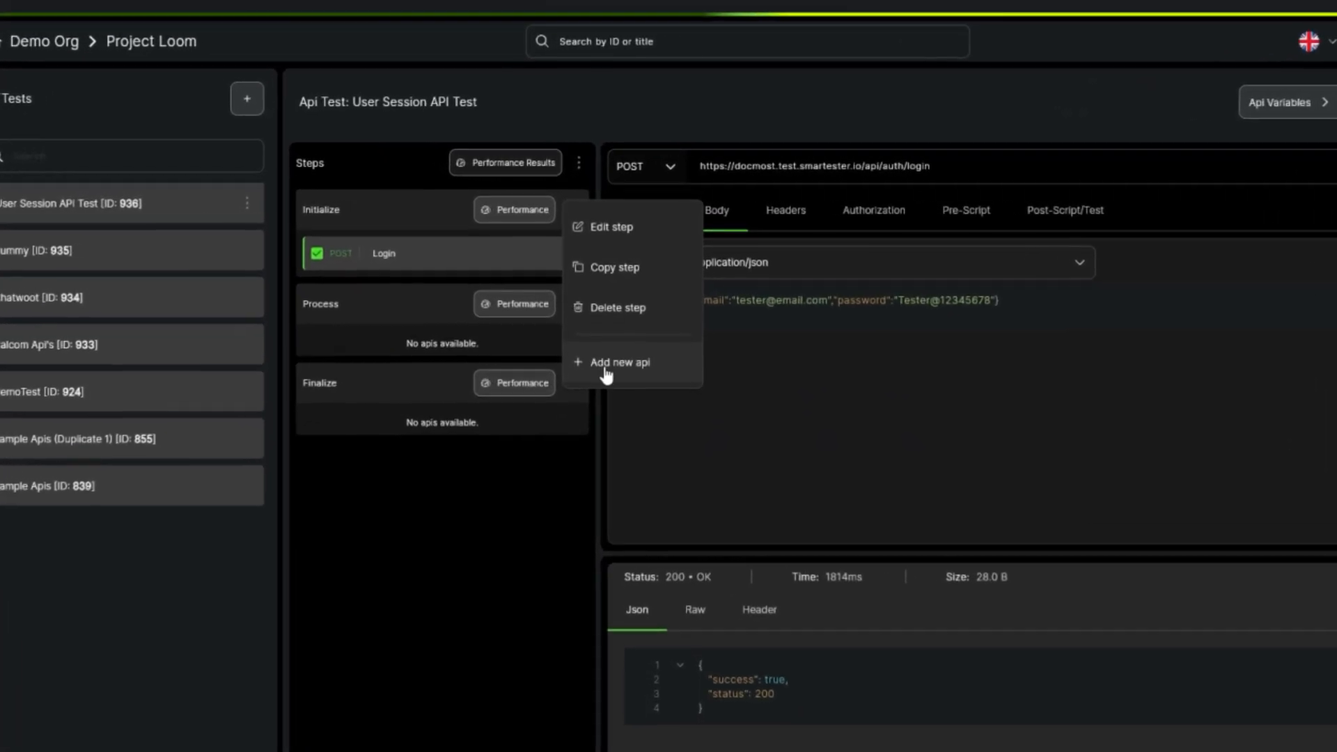
pyautogui.click(604, 368)
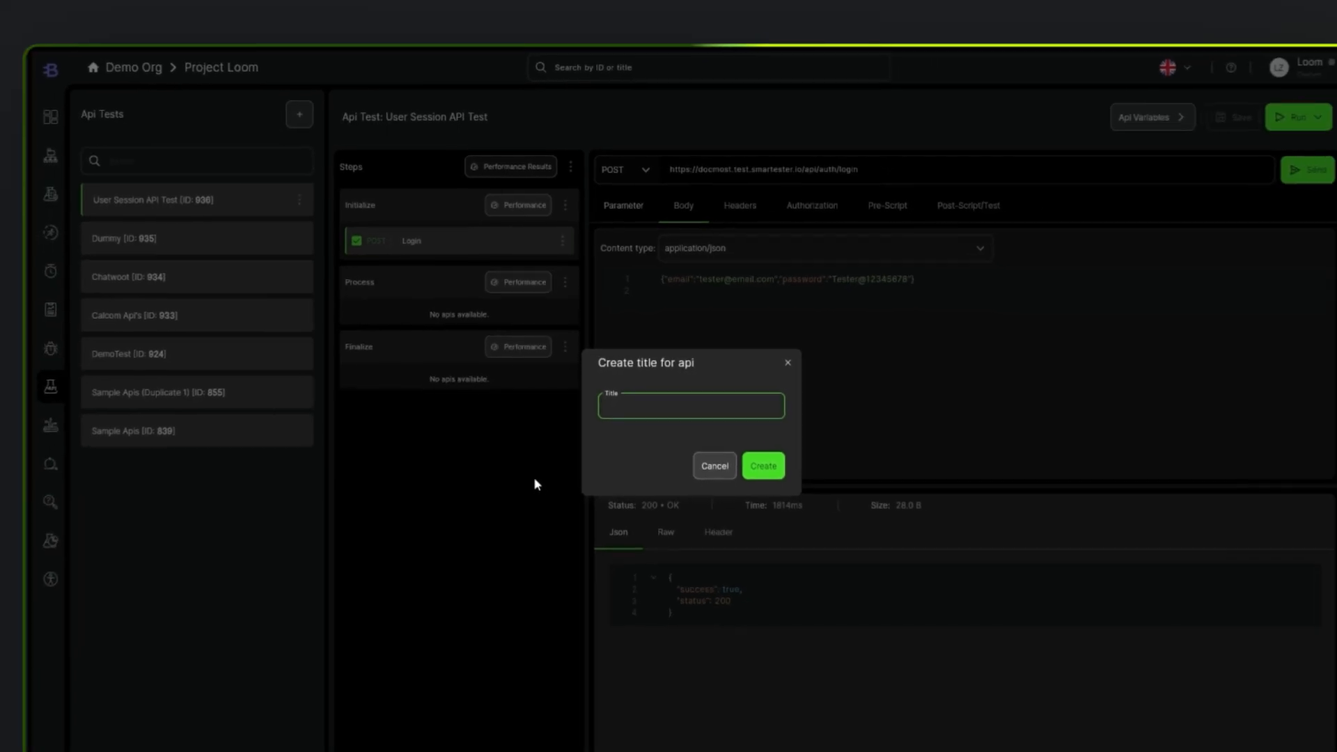
pyautogui.write('Me')
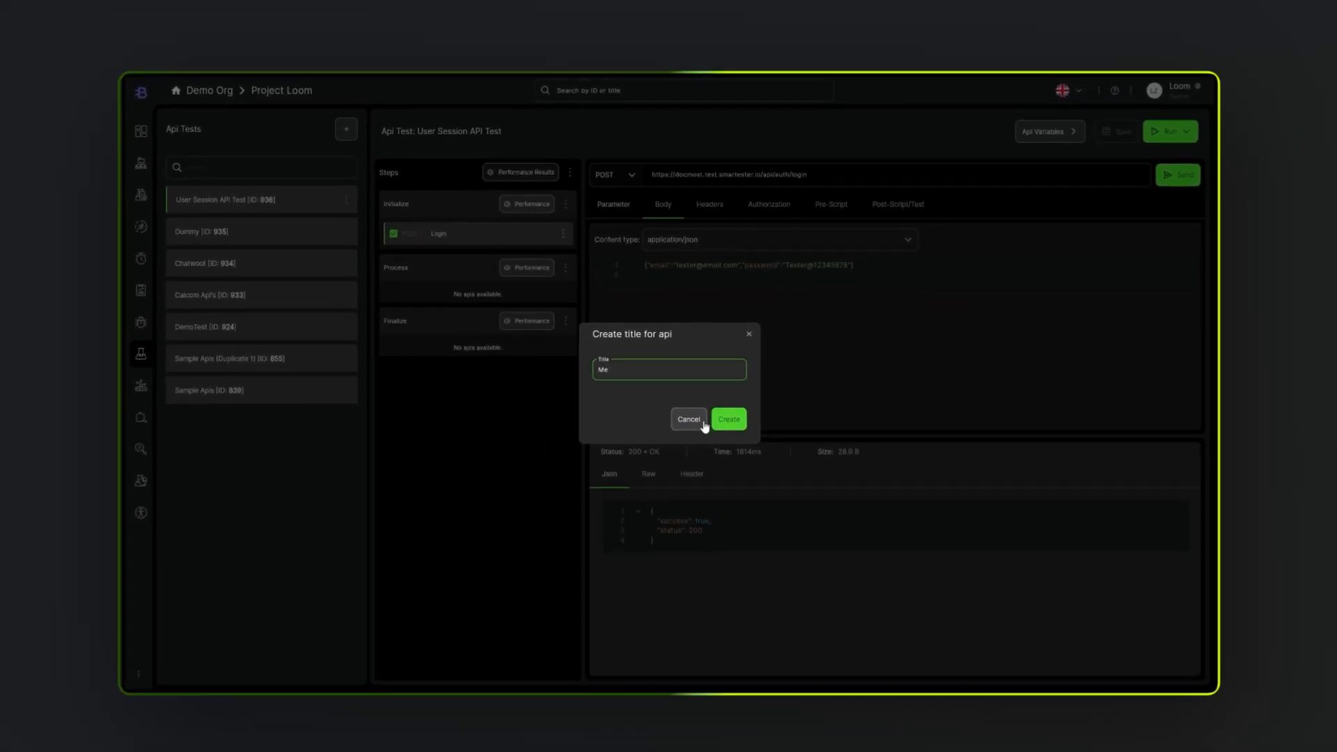
pyautogui.click(729, 420)
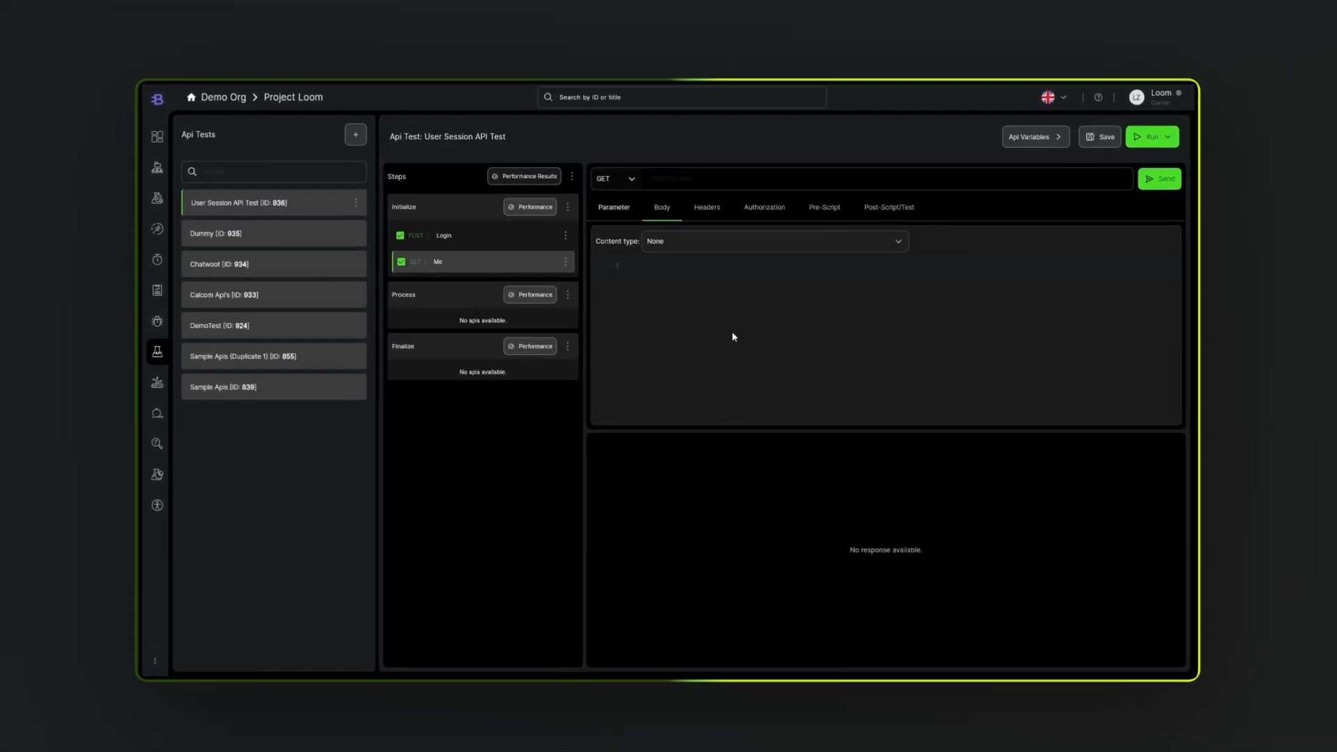
pyautogui.click(705, 208)
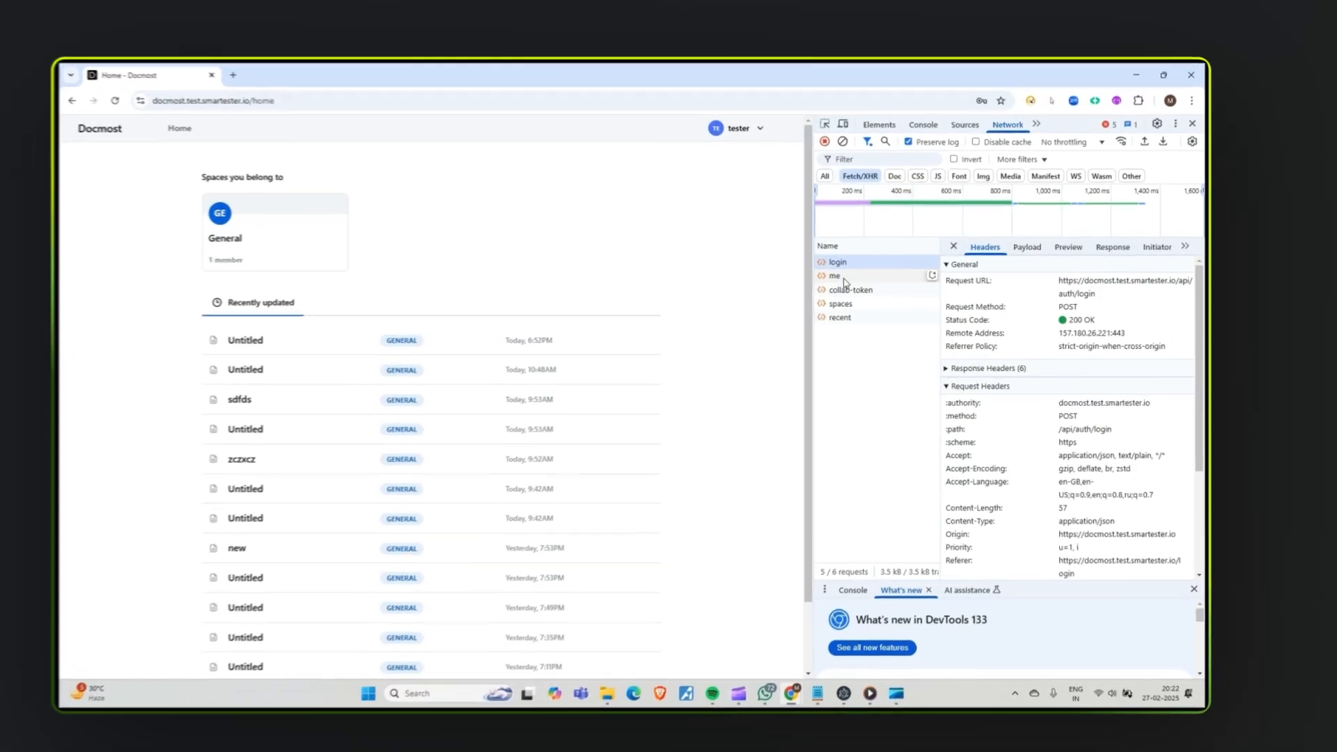
pyautogui.click(839, 277)
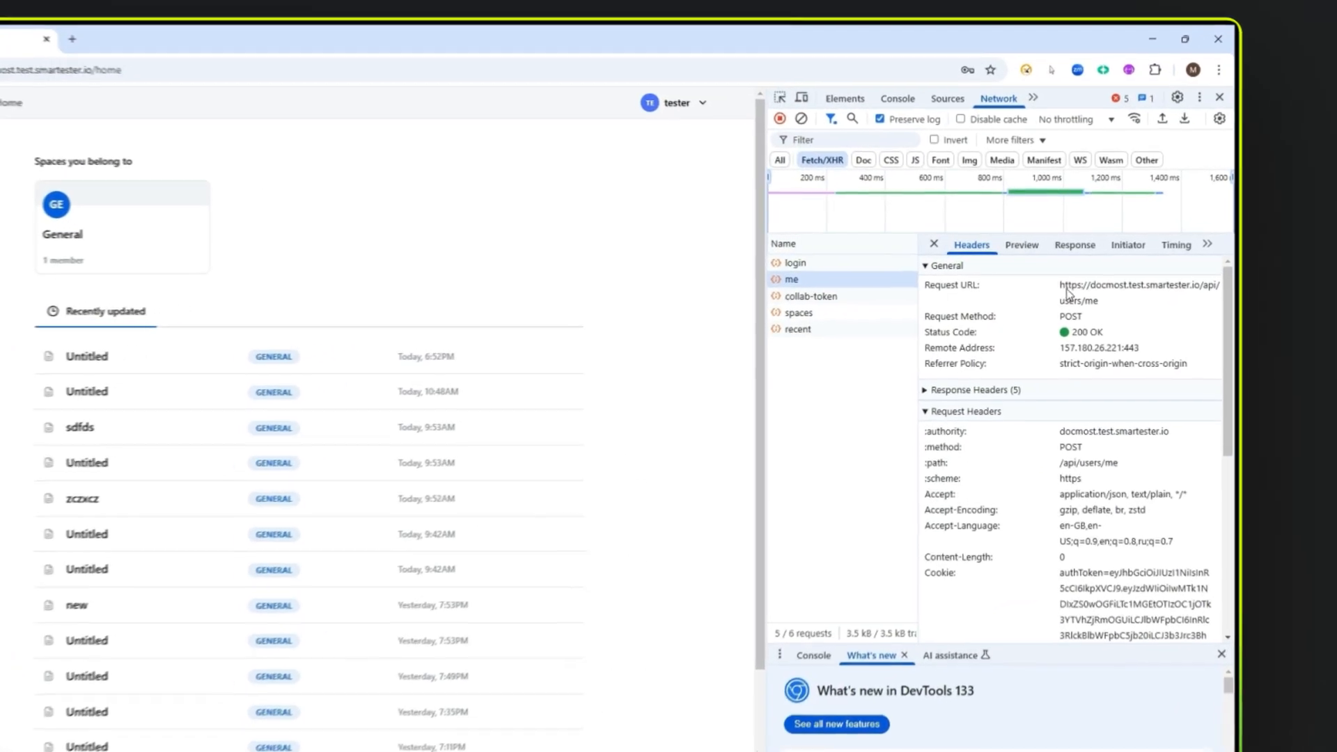
pyautogui.moveTo(1065, 292); pyautogui.dragTo(1118, 311)
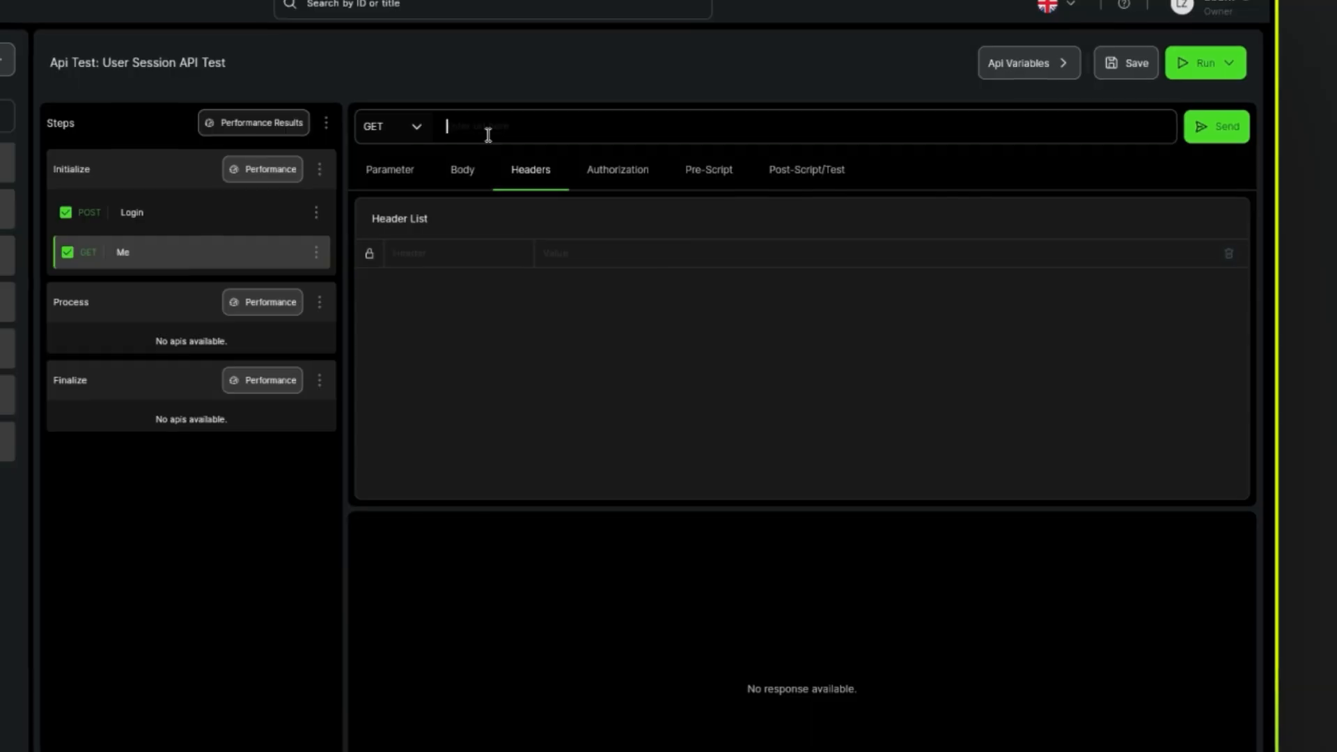
pyautogui.write('https://docmost.test.smartester.io/api/users/me')
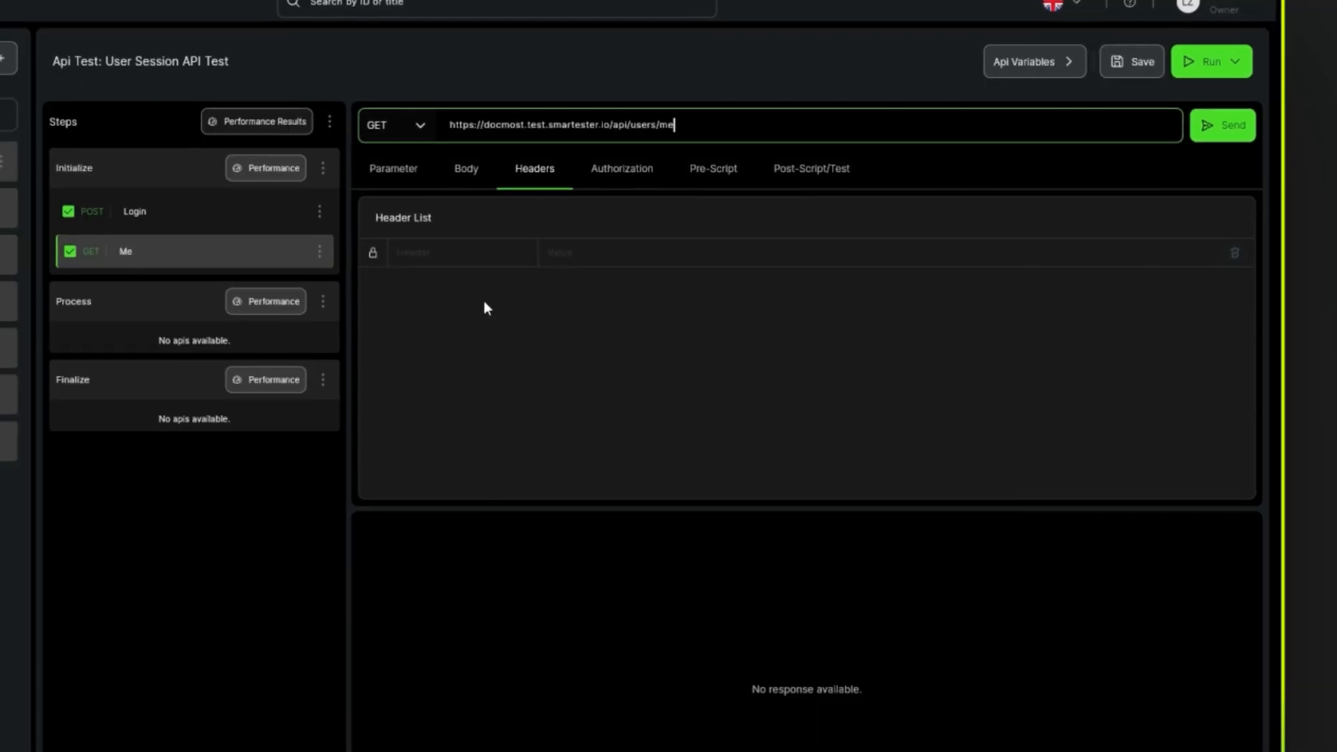
pyautogui.click(404, 128)
pyautogui.click(403, 166)
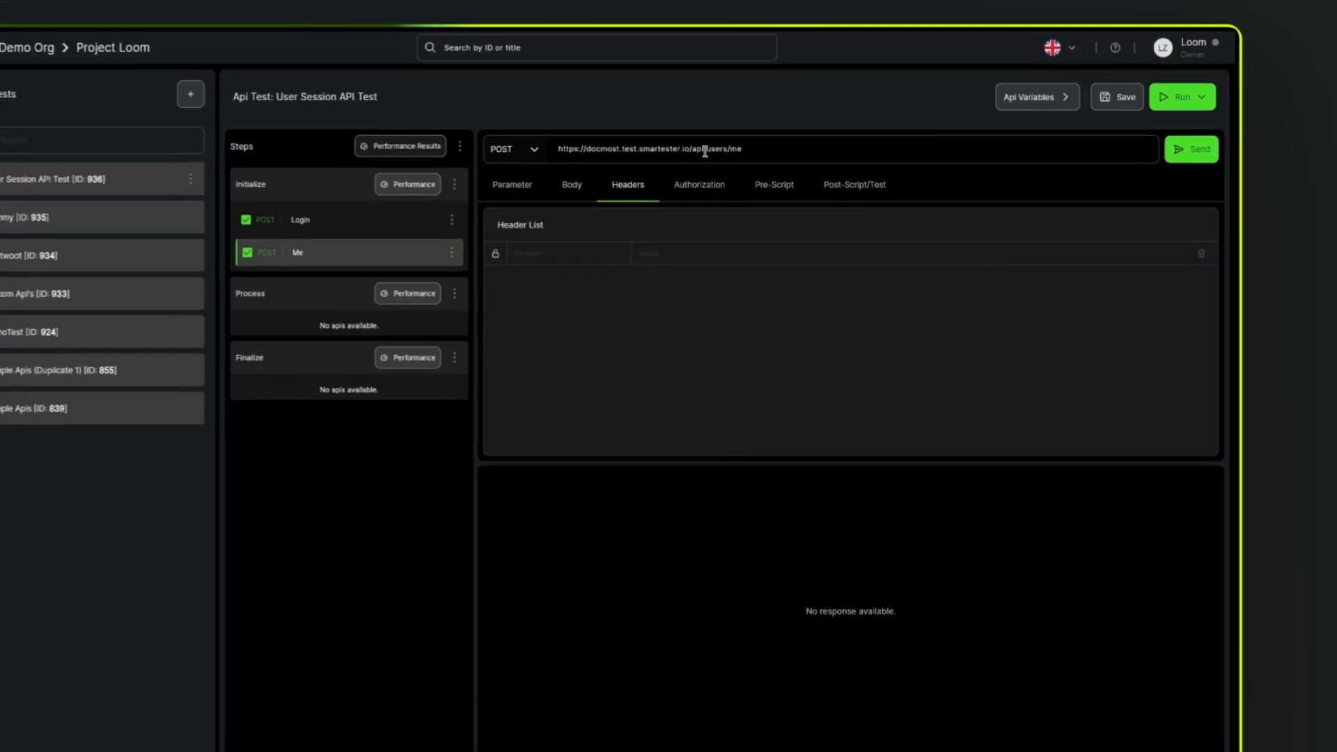
pyautogui.moveTo(705, 150); pyautogui.dragTo(557, 150)
pyautogui.hotkey('ctrl', 'c')
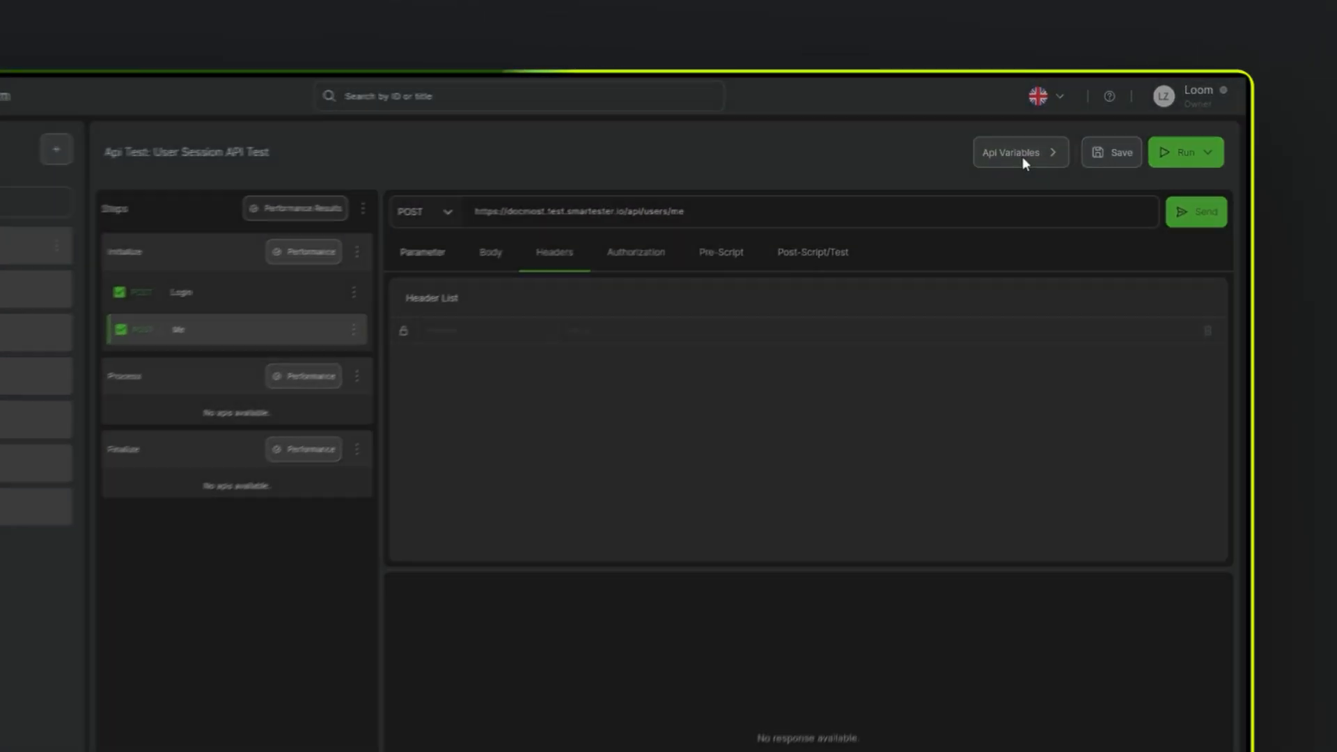
pyautogui.click(1025, 146)
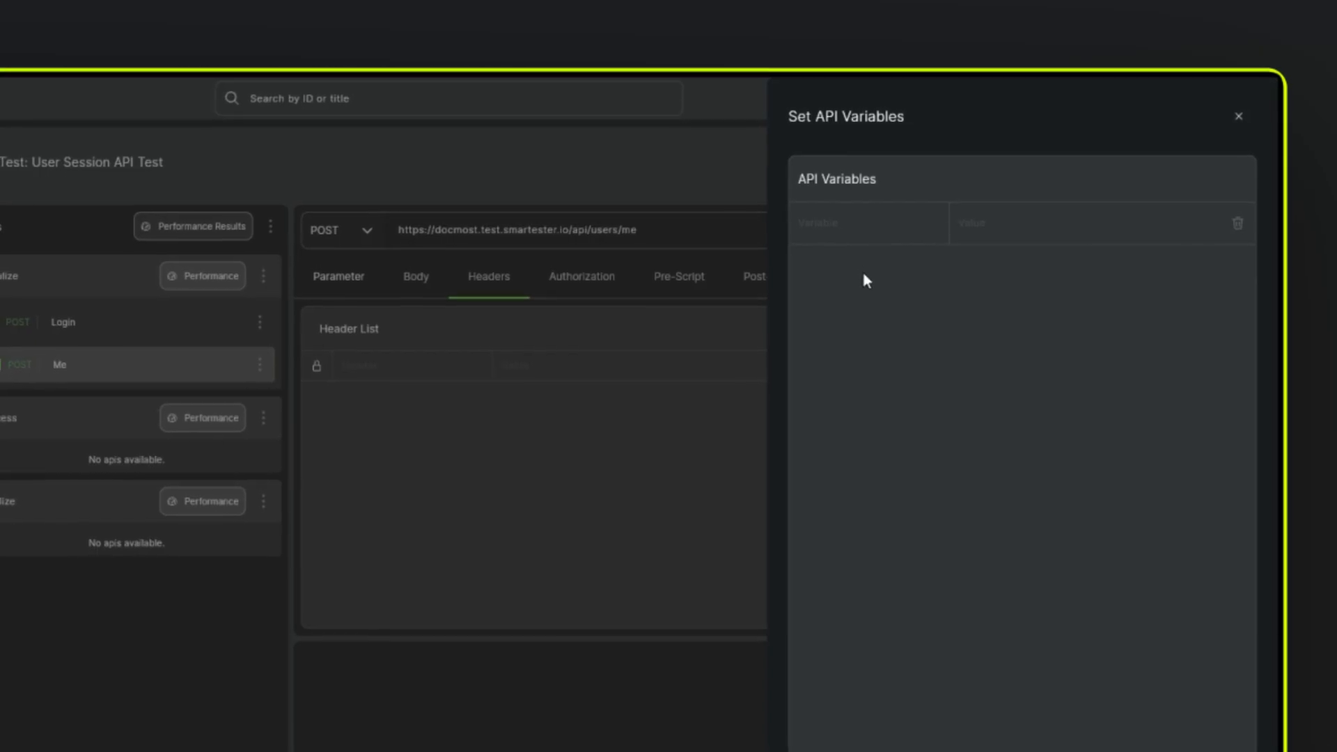
pyautogui.click(827, 228)
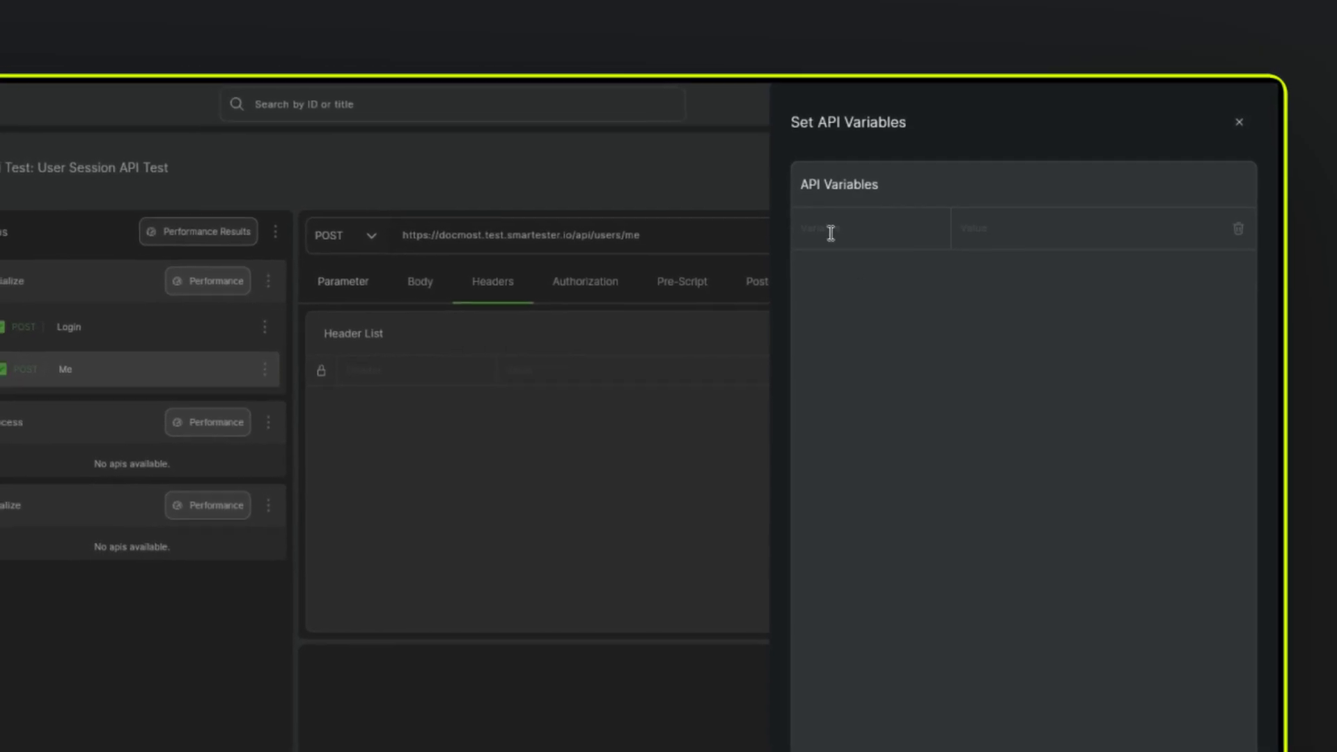
pyautogui.write('baseUrl')
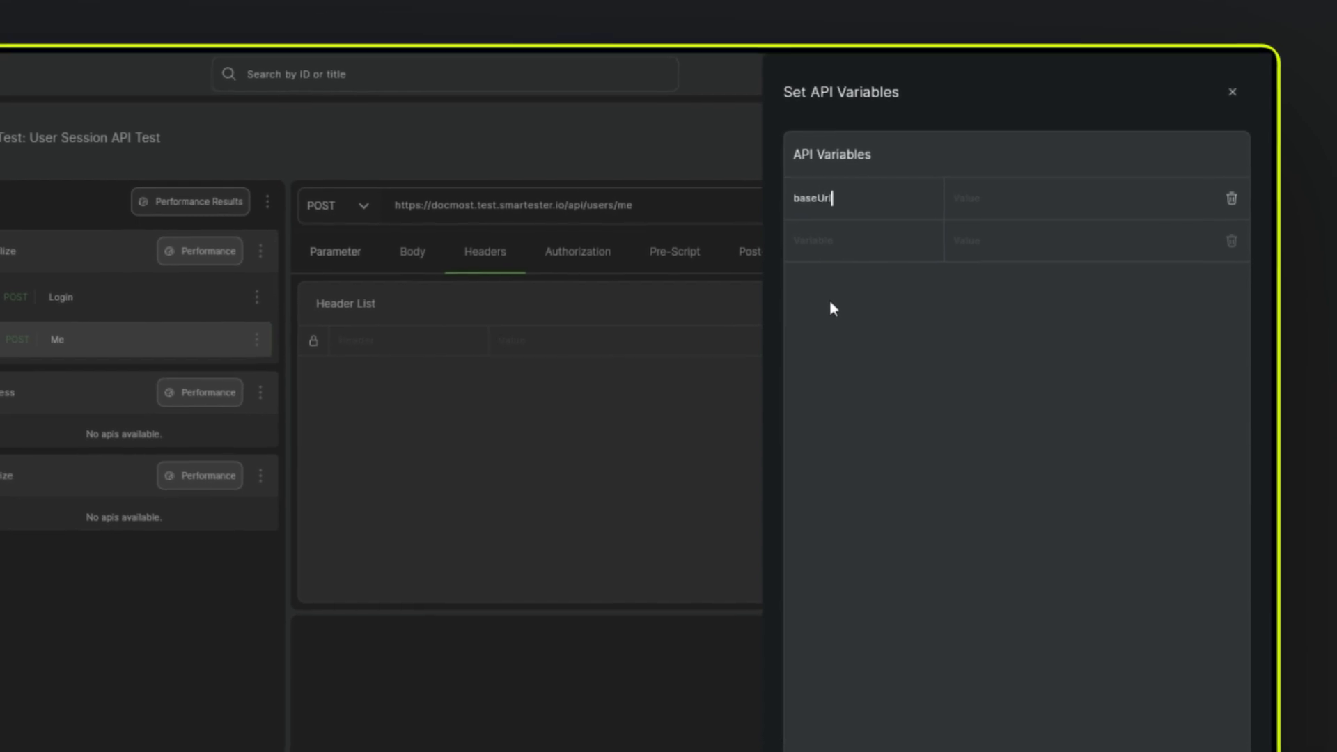
pyautogui.click(977, 198)
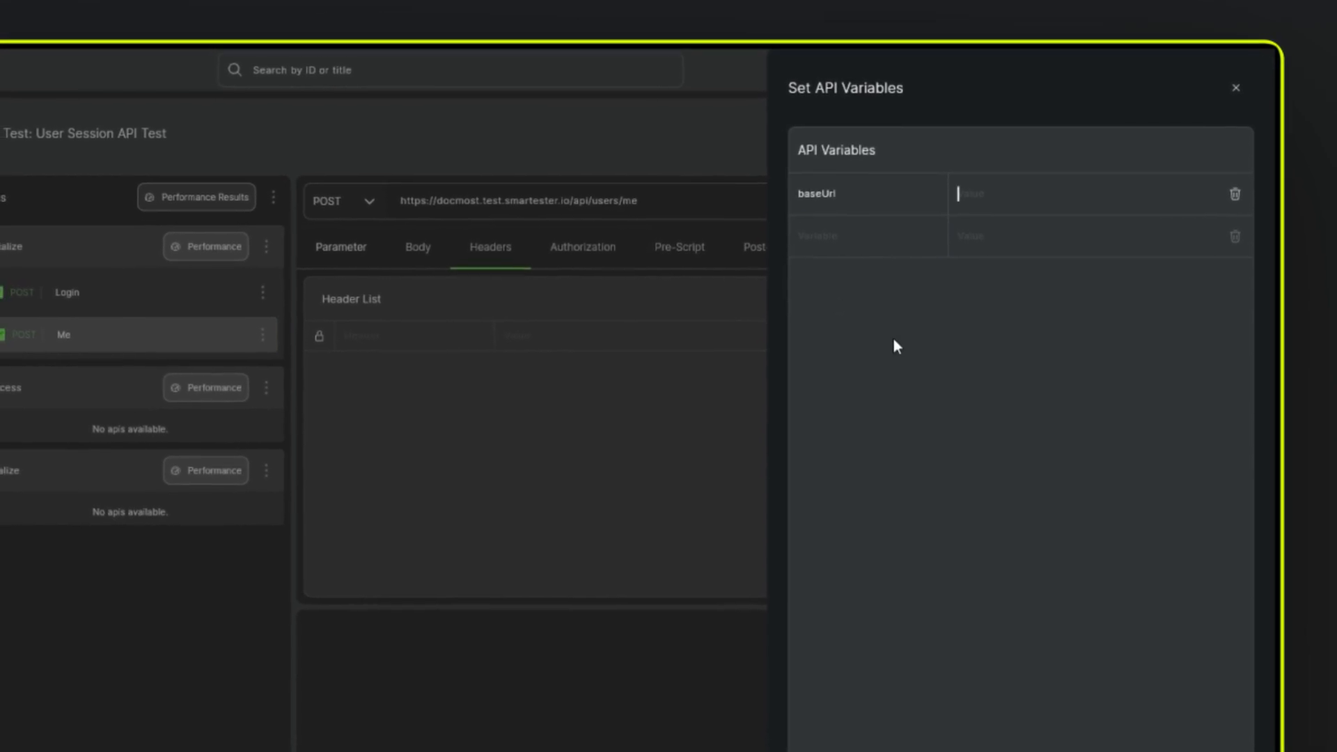
pyautogui.hotkey('ctrl', 'v')
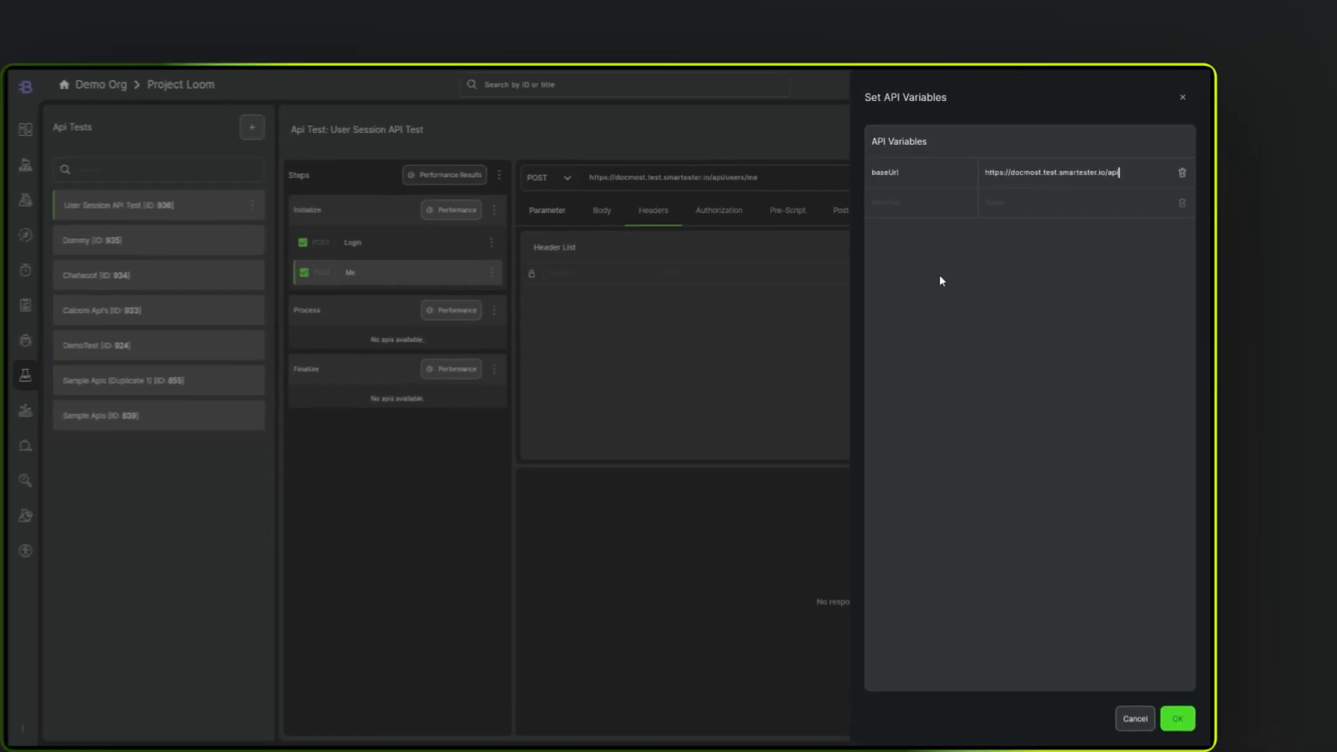
pyautogui.click(1170, 665)
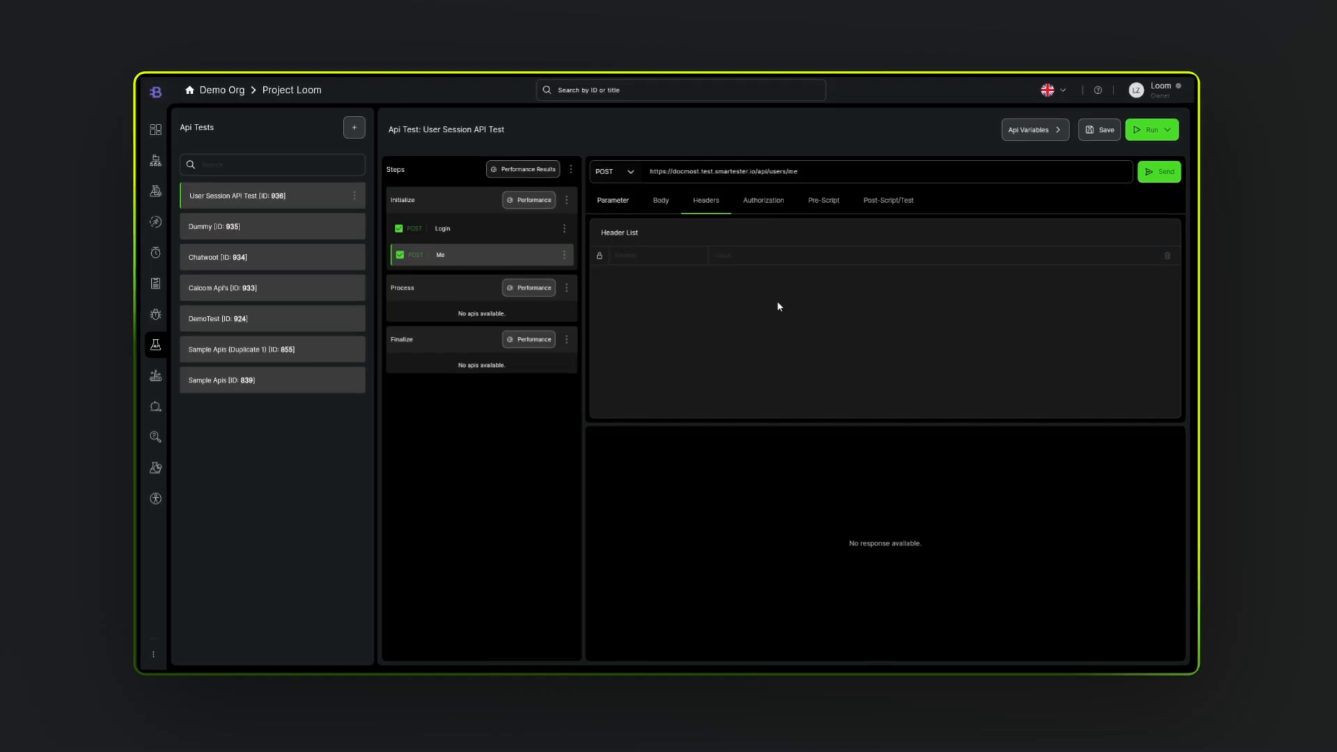
# Step: Set the Me API's URL to {{baseUrl}}/users/me and the Login API's URL to {{baseUrl}}/auth/login, and save the test
pyautogui.moveTo(797, 175); pyautogui.dragTo(637, 182)
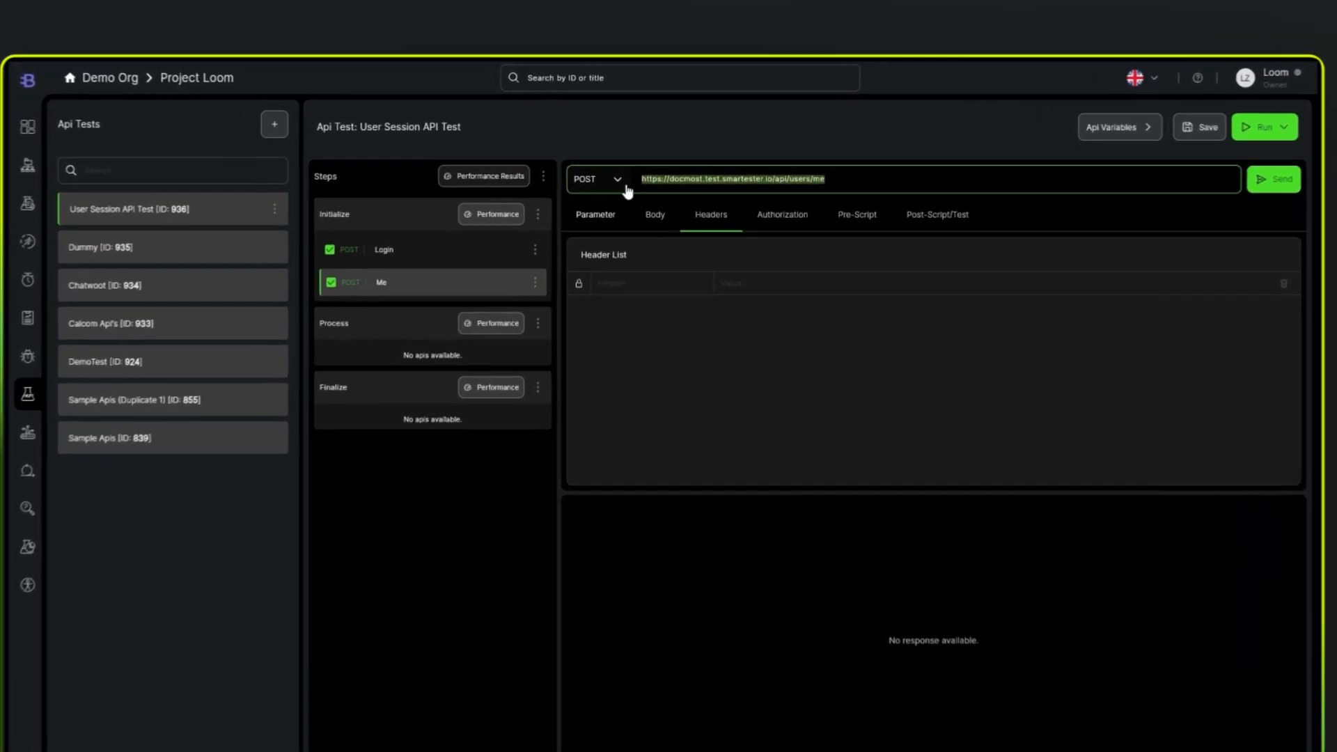
pyautogui.write('{{base')
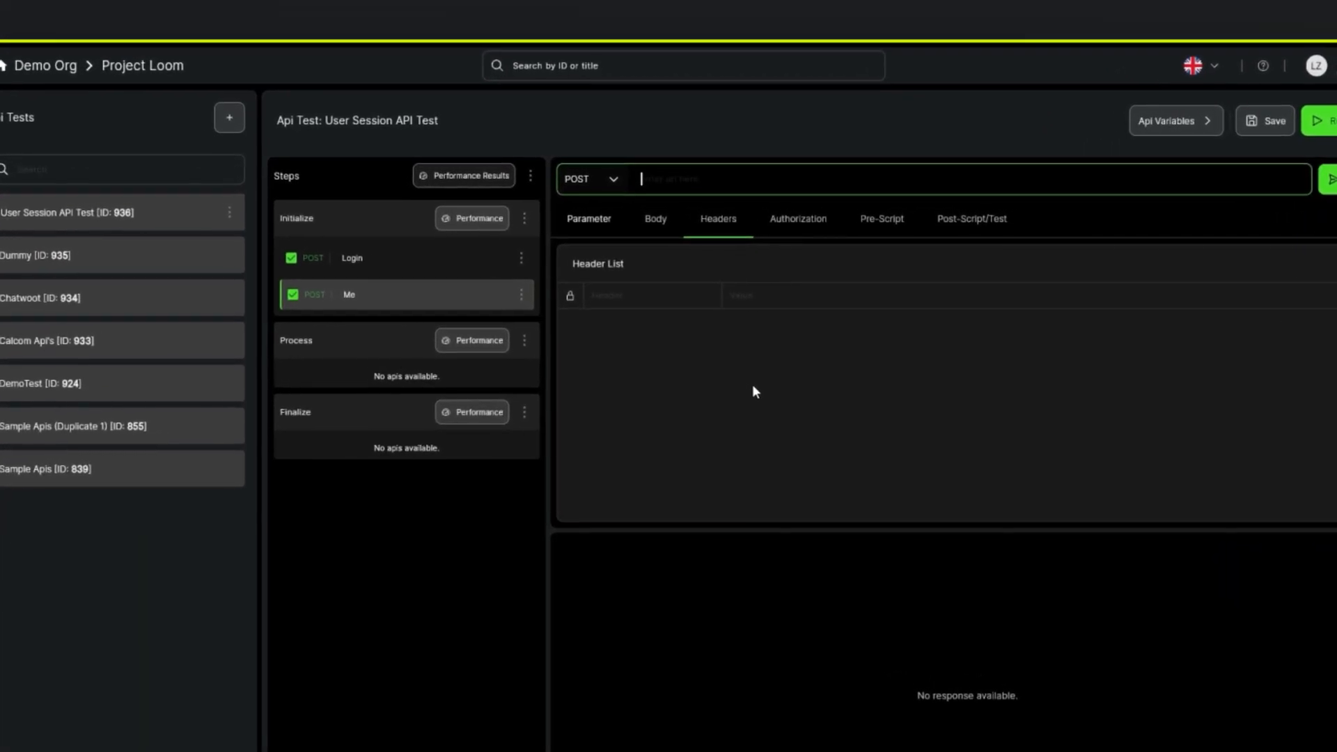
pyautogui.write('Url}}')
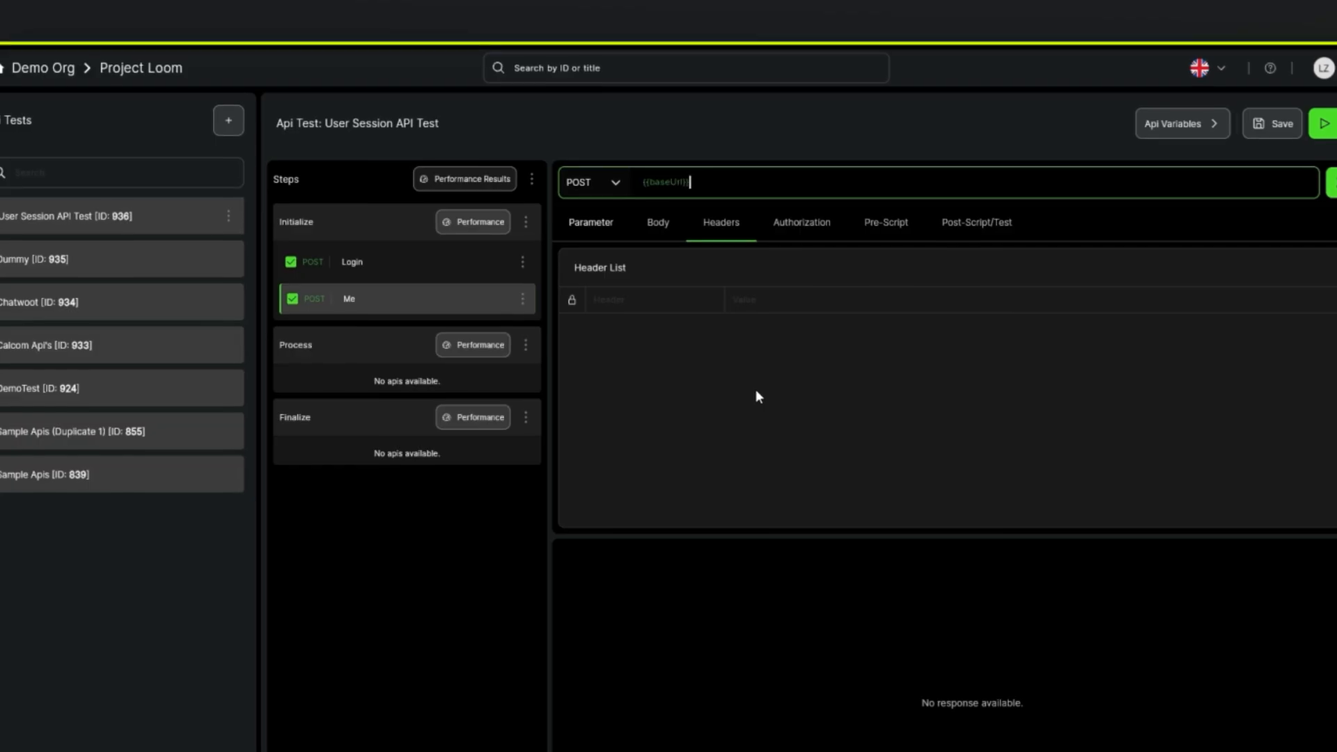
pyautogui.write('/users/me')
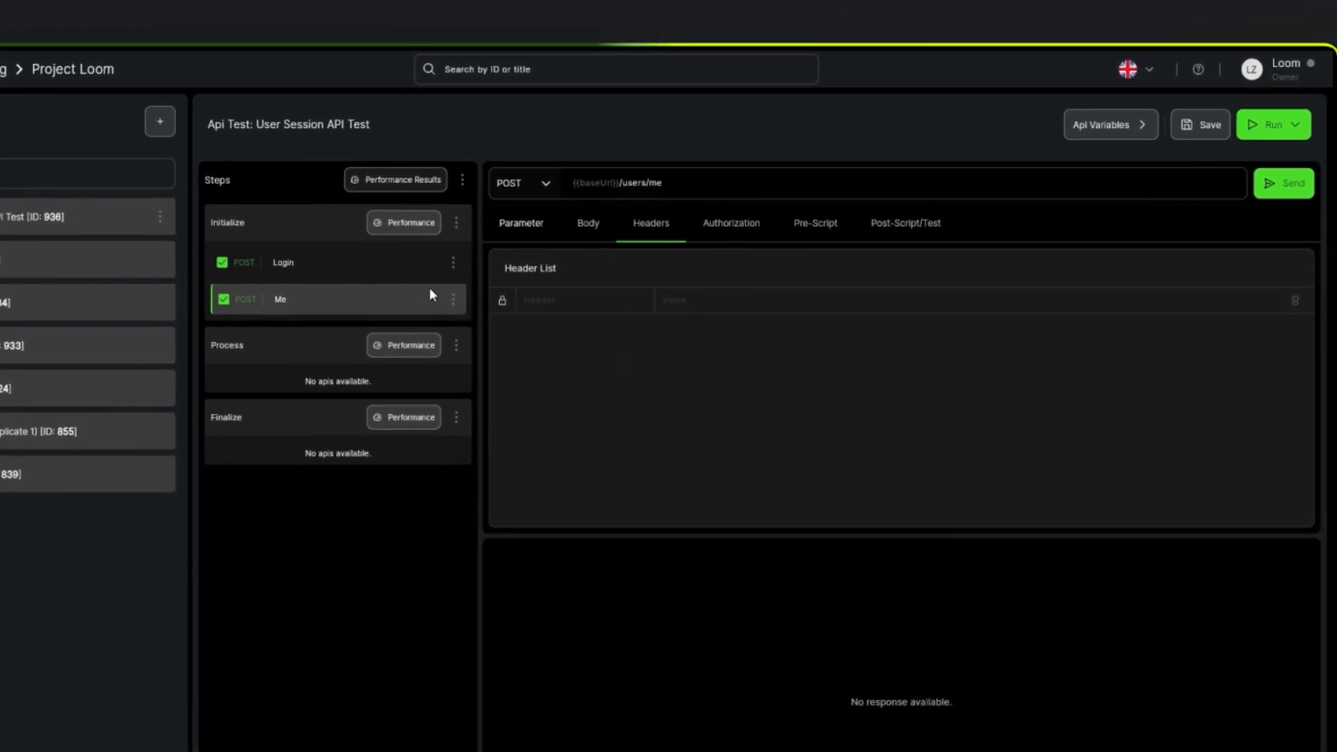
pyautogui.click(337, 262)
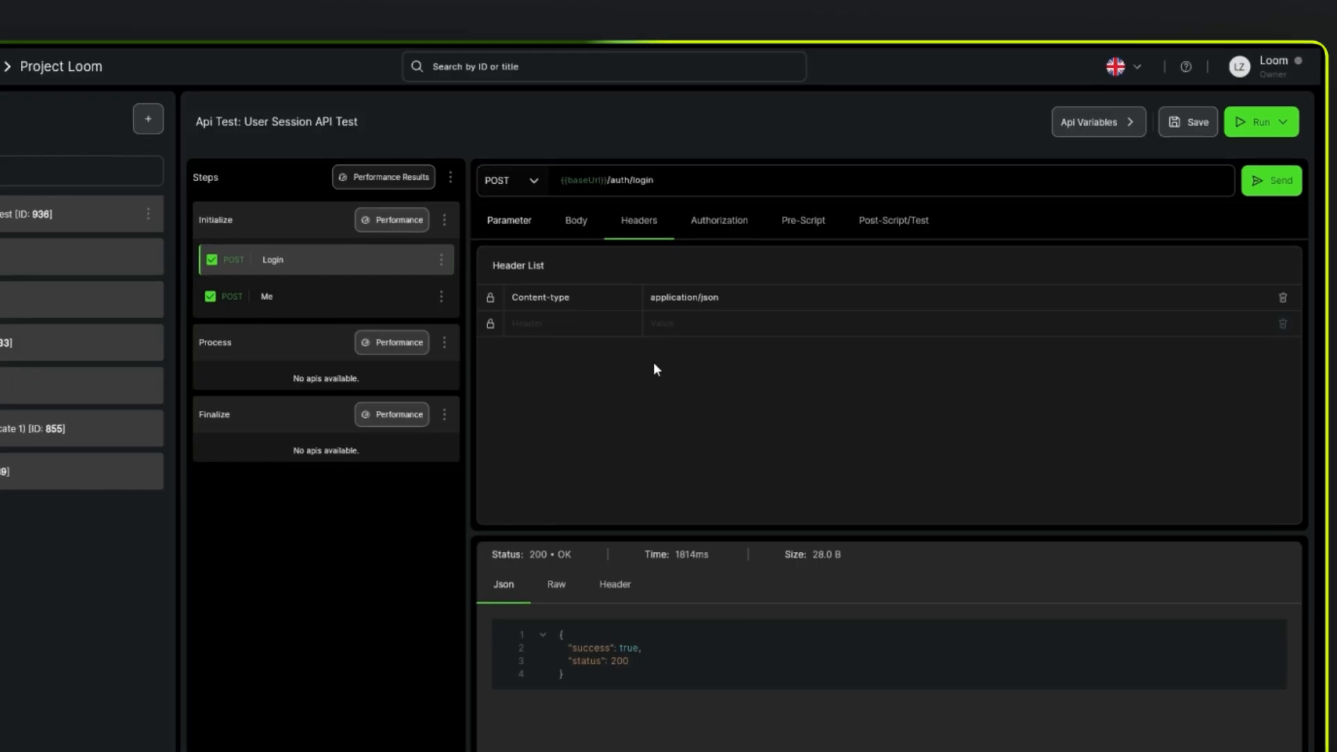
pyautogui.click(1193, 124)
# Step: Check the me request's headers in the browser and add the header Content-type with value application/json to the Me API
pyautogui.click(404, 299)
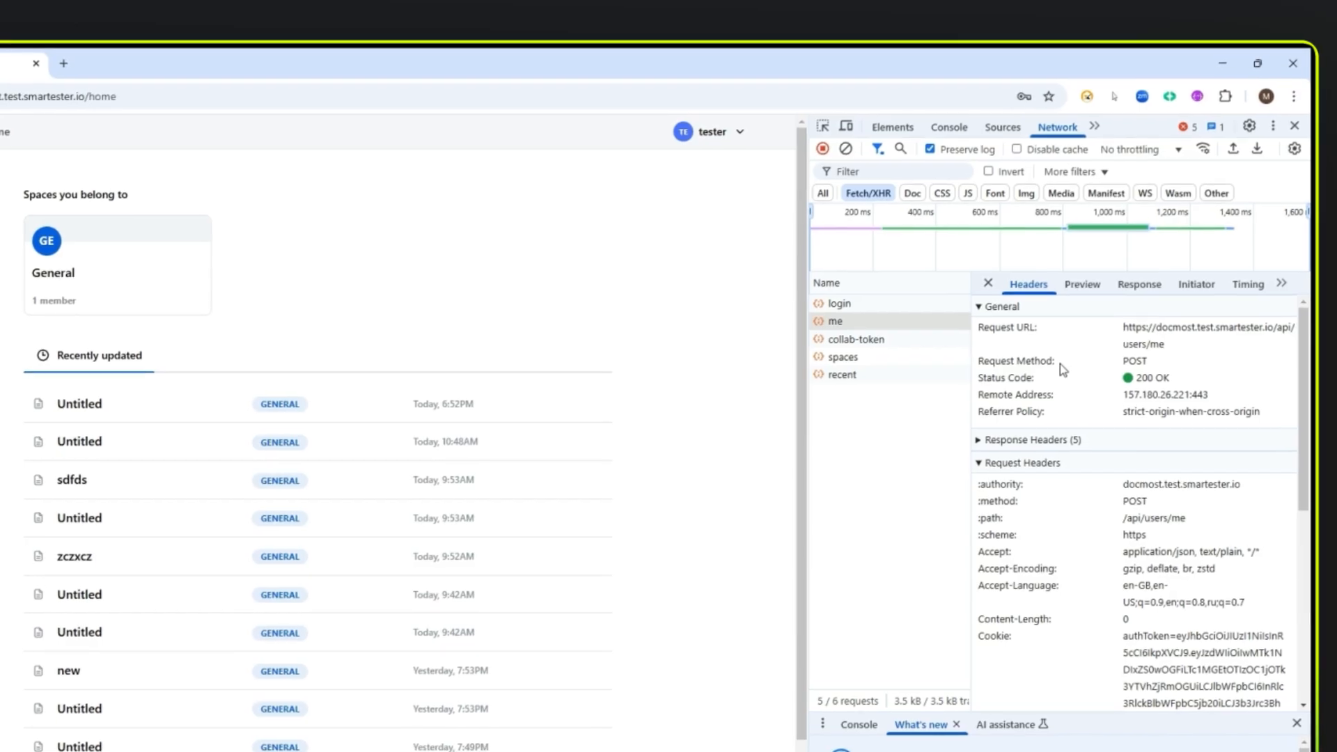
pyautogui.scroll(-3, 1059, 365)
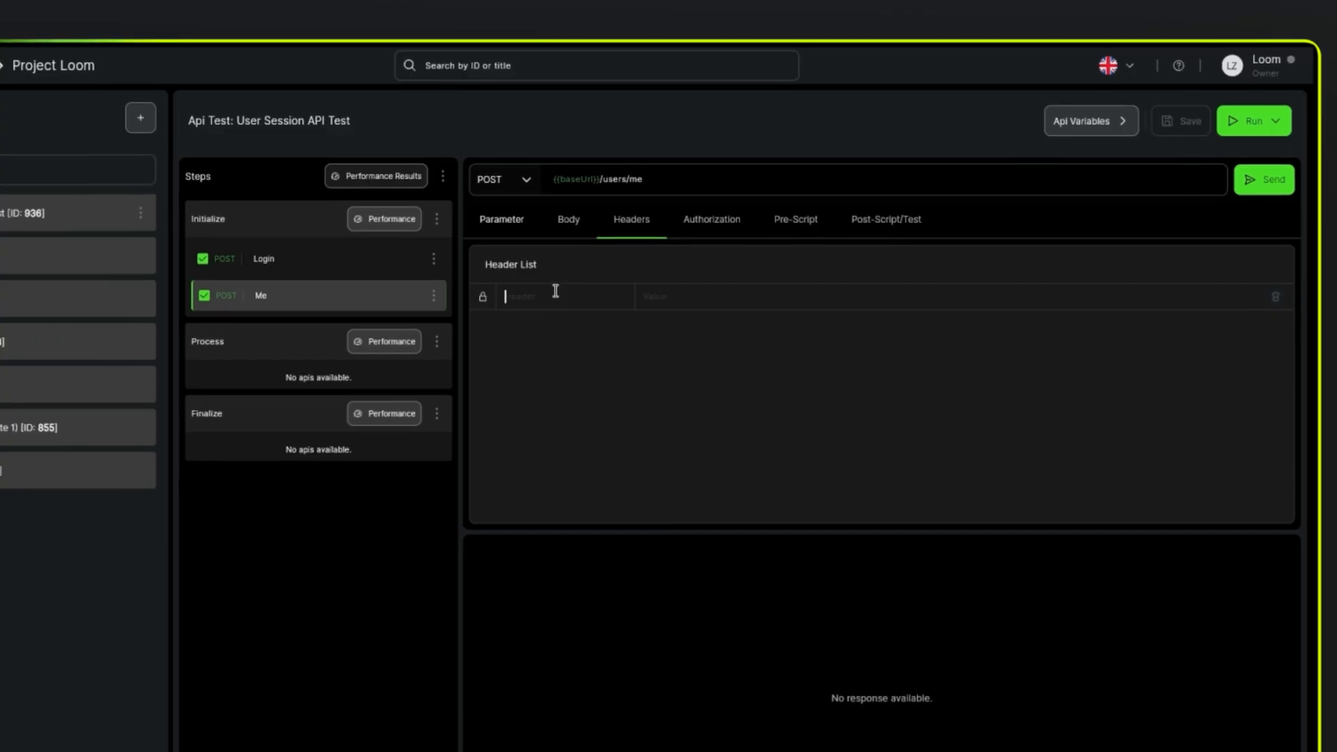
pyautogui.write('Content-type')
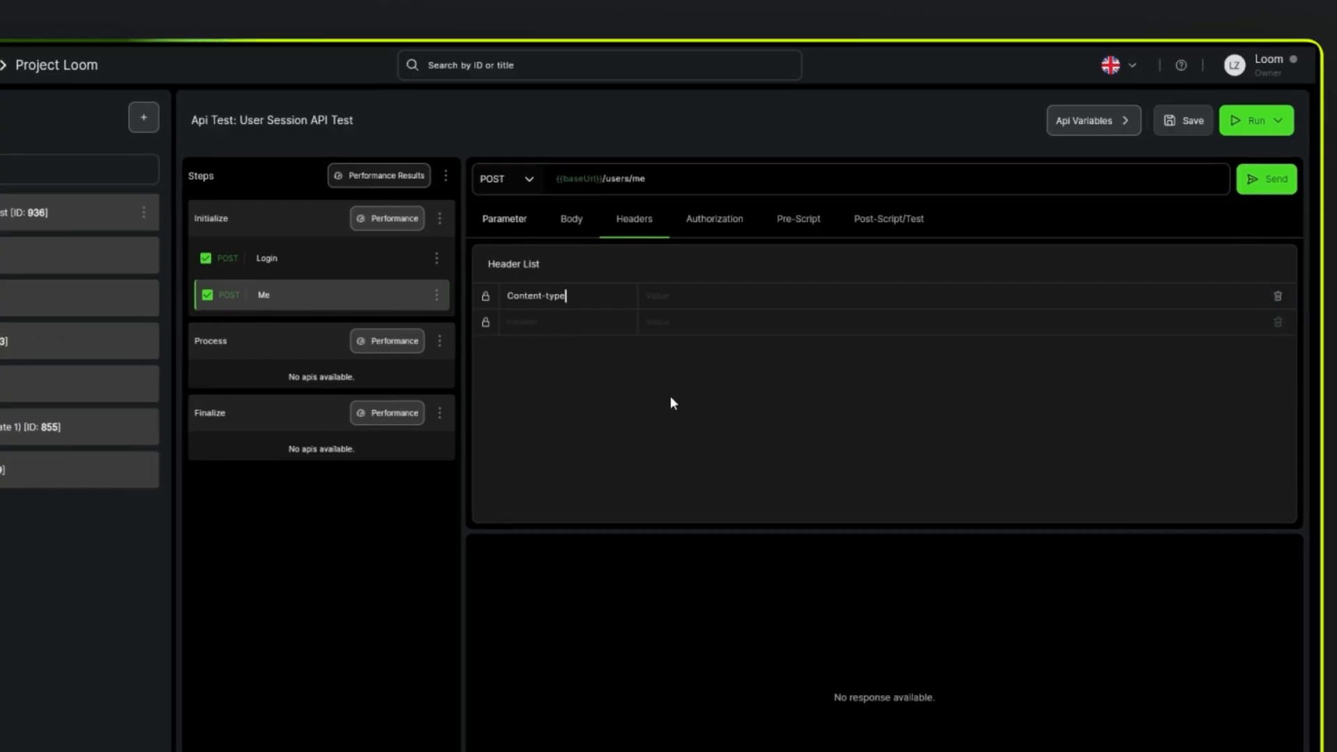
pyautogui.press('Tab')
pyautogui.write('application/json')
pyautogui.press('Tab')
# Step: Add a Cookie header with the copied authentication token to the Me API, check its body and headers, and save the test
pyautogui.write('Cookie')
pyautogui.press('Tab')
pyautogui.hotkey('ctrl', 'v')
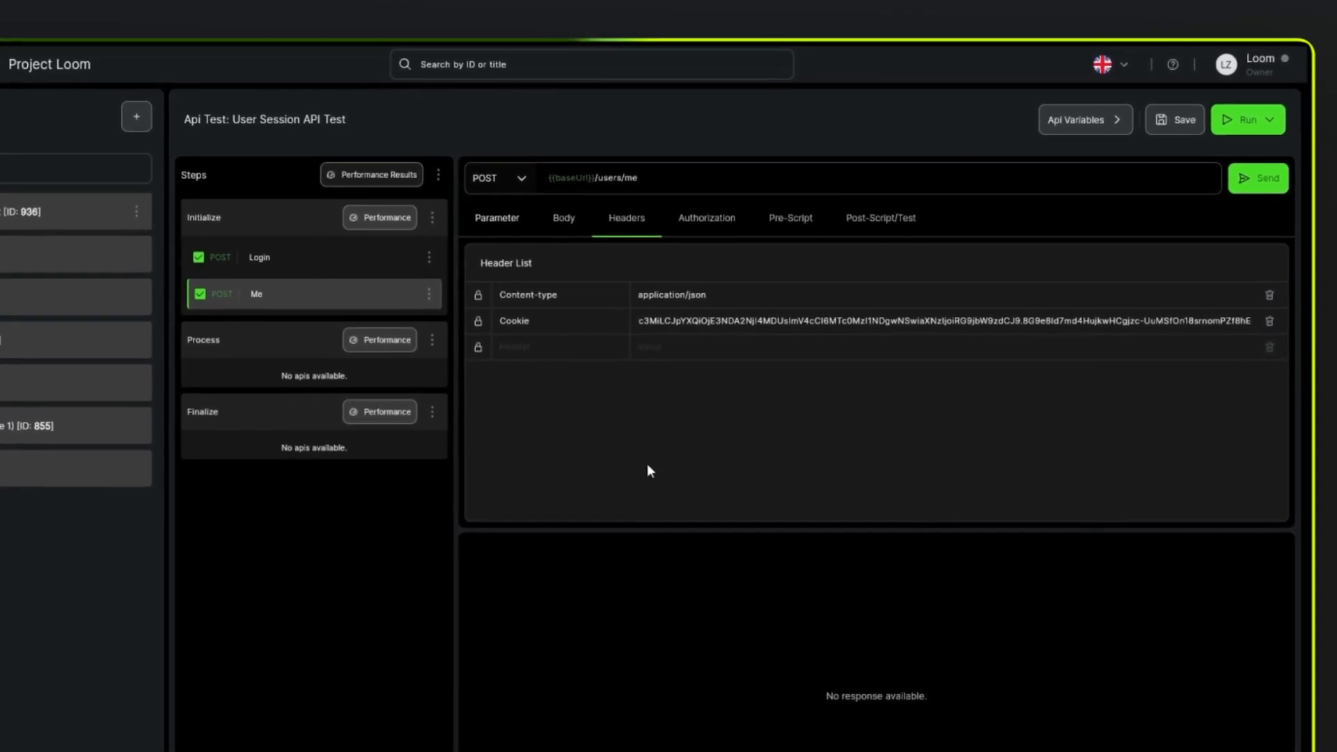
pyautogui.click(564, 218)
pyautogui.click(629, 235)
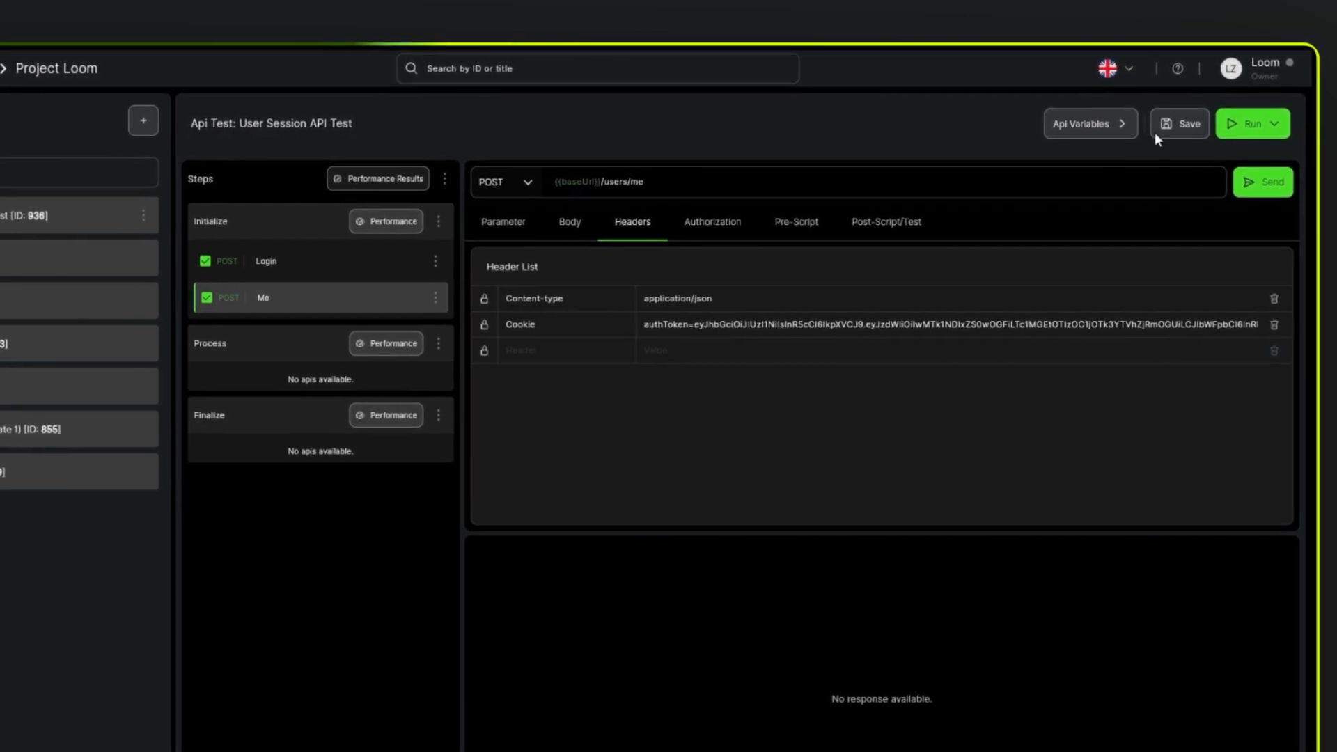
pyautogui.click(1179, 124)
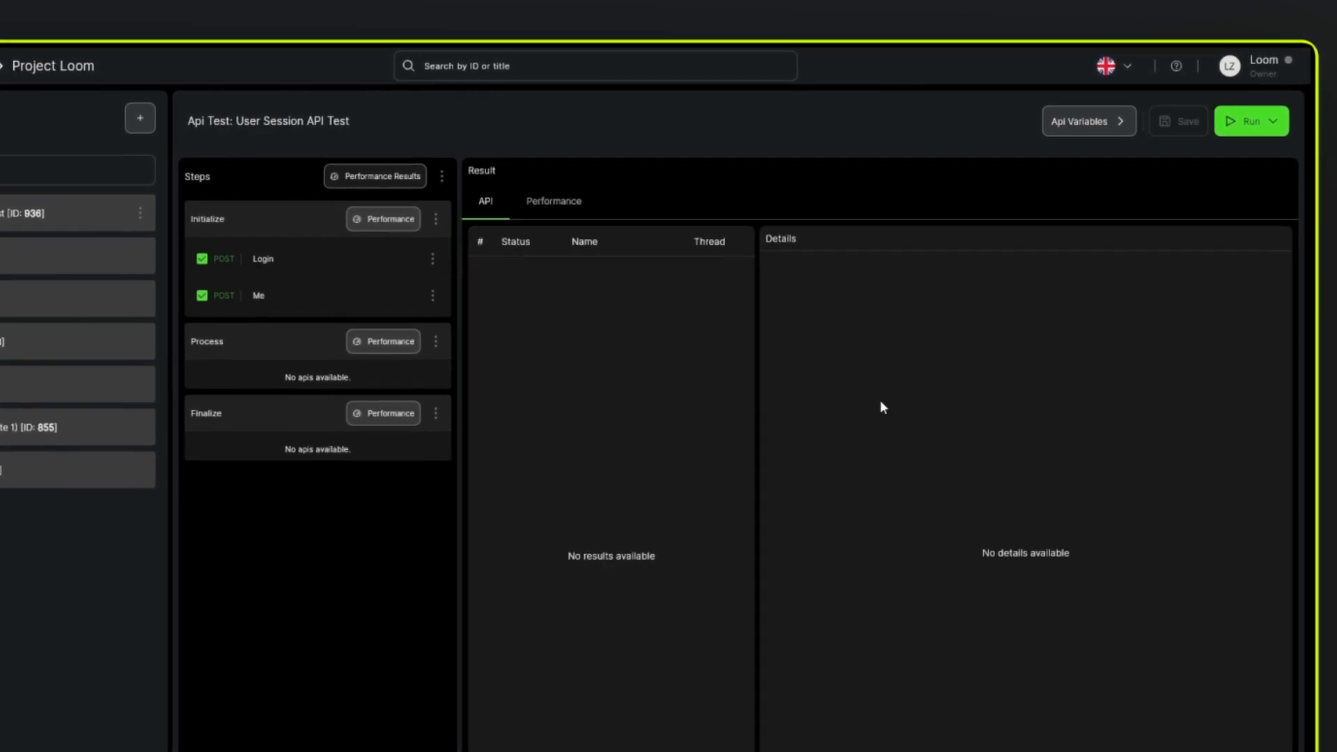
# Step: Send the Me API request and compare its JSON response with the me request's response in the browser
pyautogui.click(364, 297)
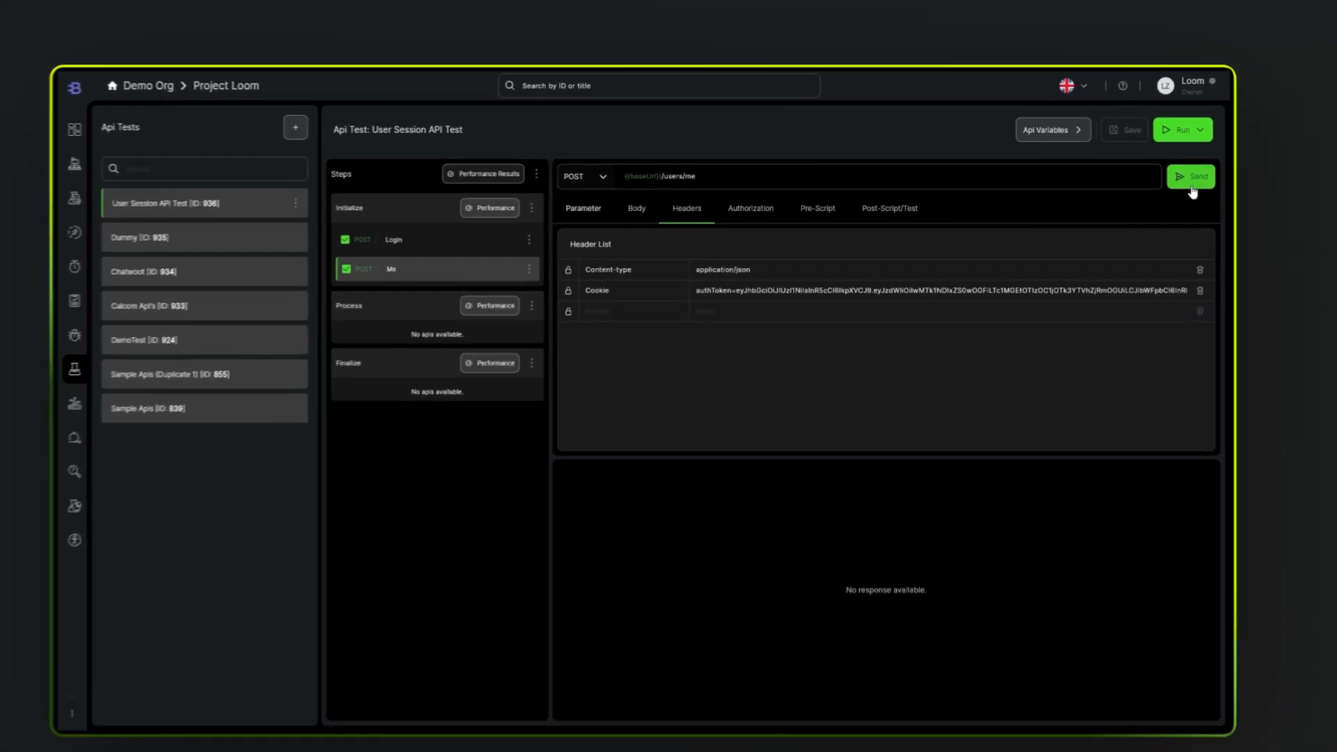
pyautogui.click(1194, 182)
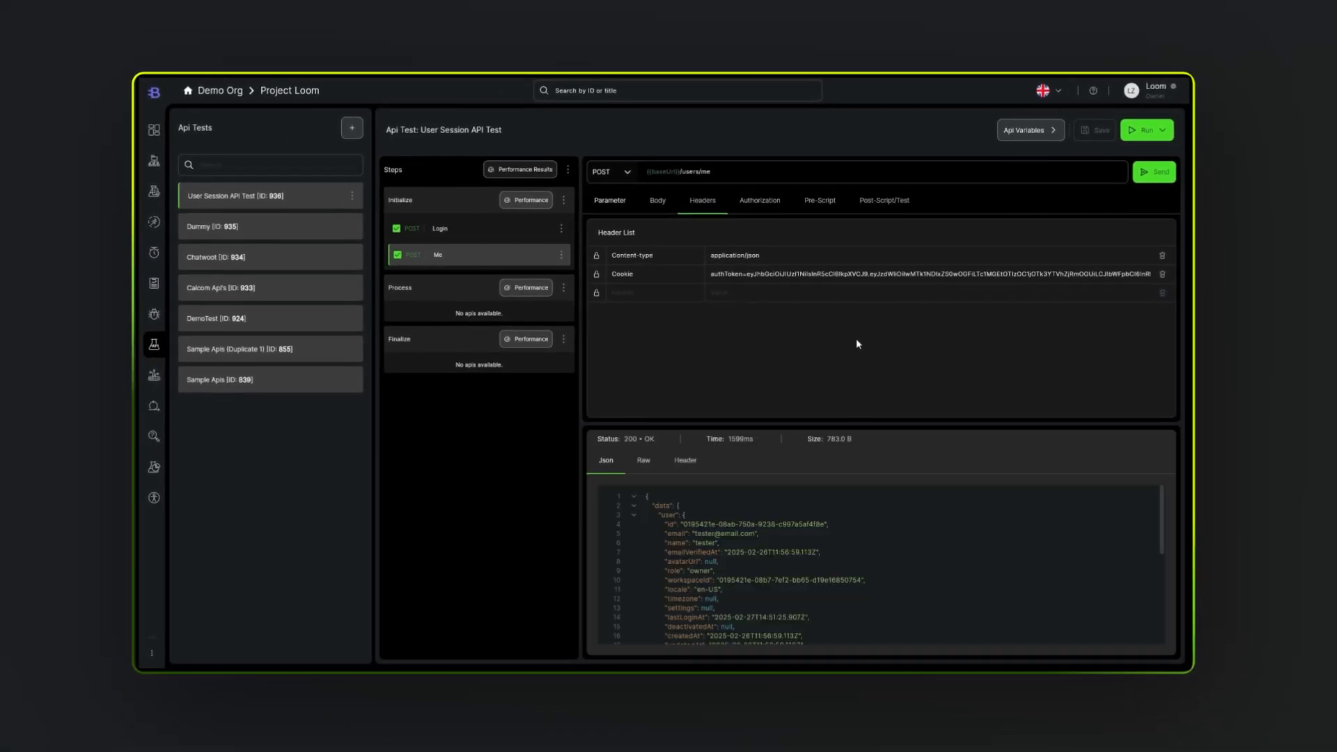
pyautogui.scroll(-4, 752, 597)
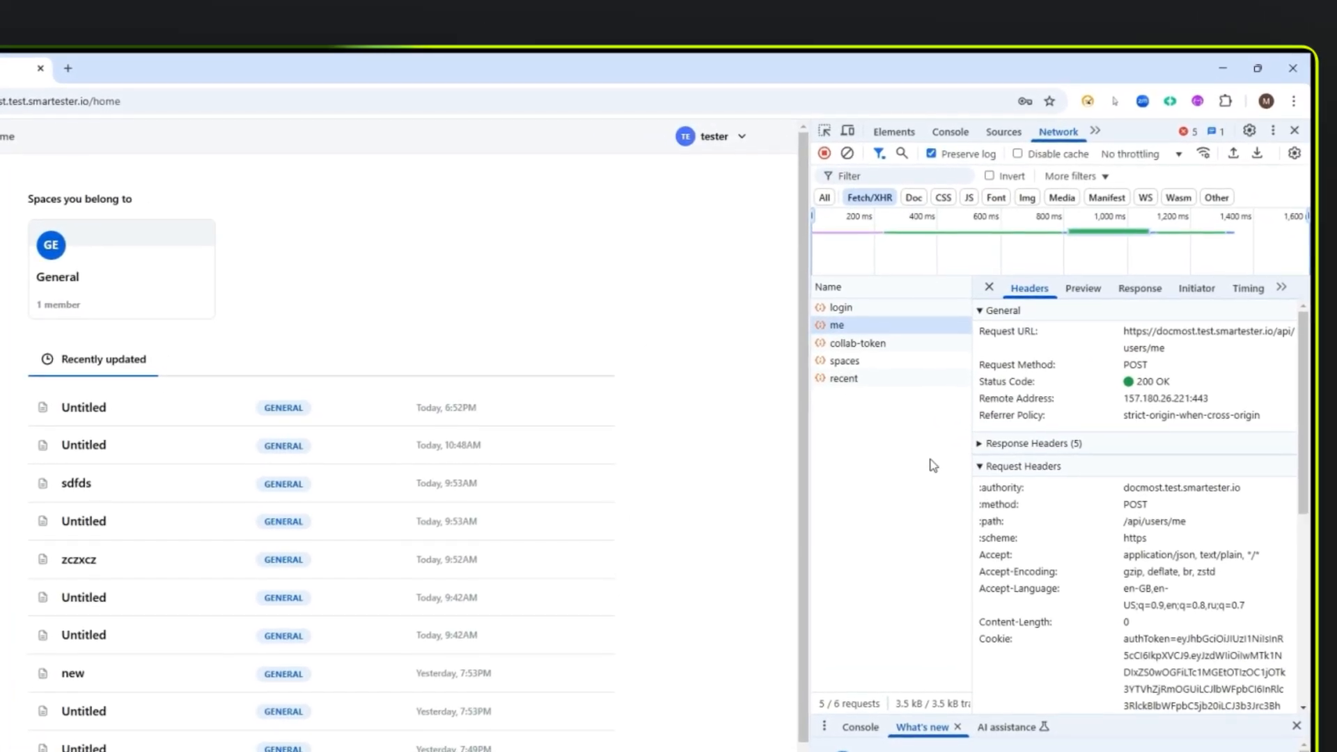
pyautogui.click(1132, 298)
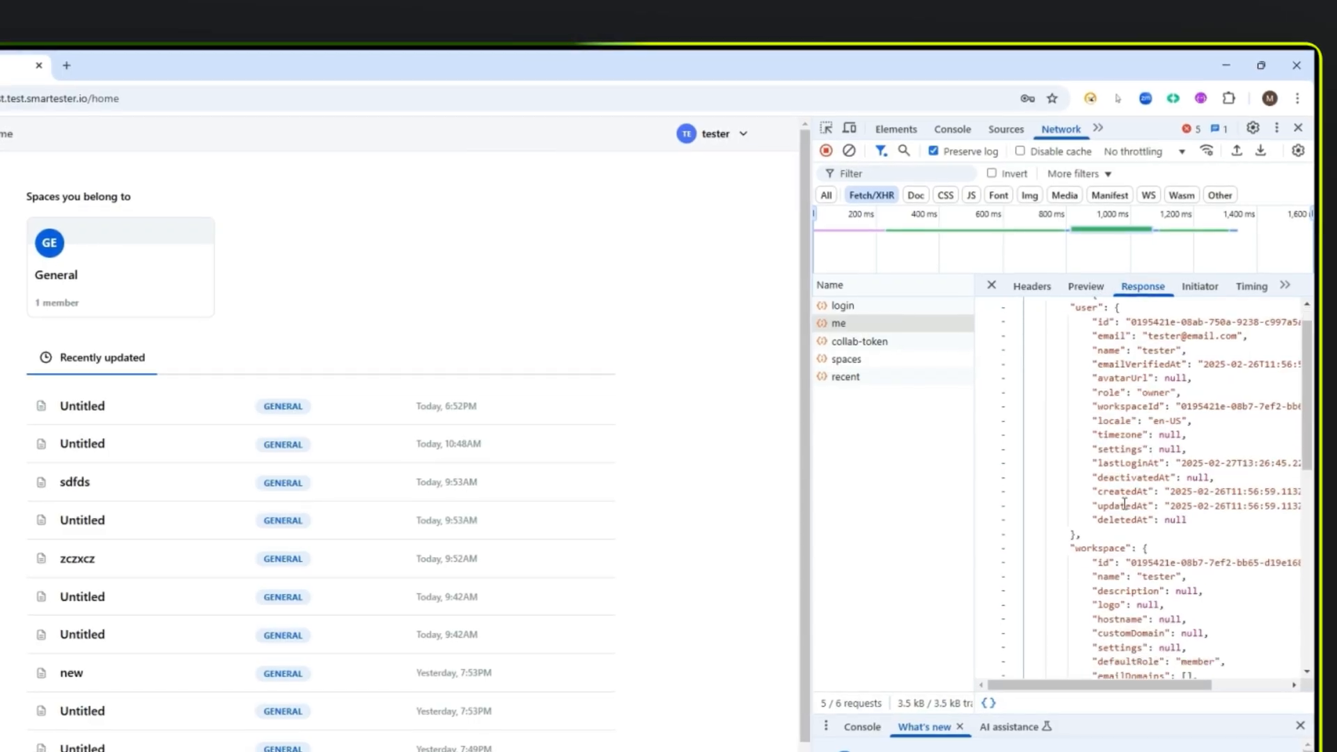
pyautogui.scroll(5, 1123, 506)
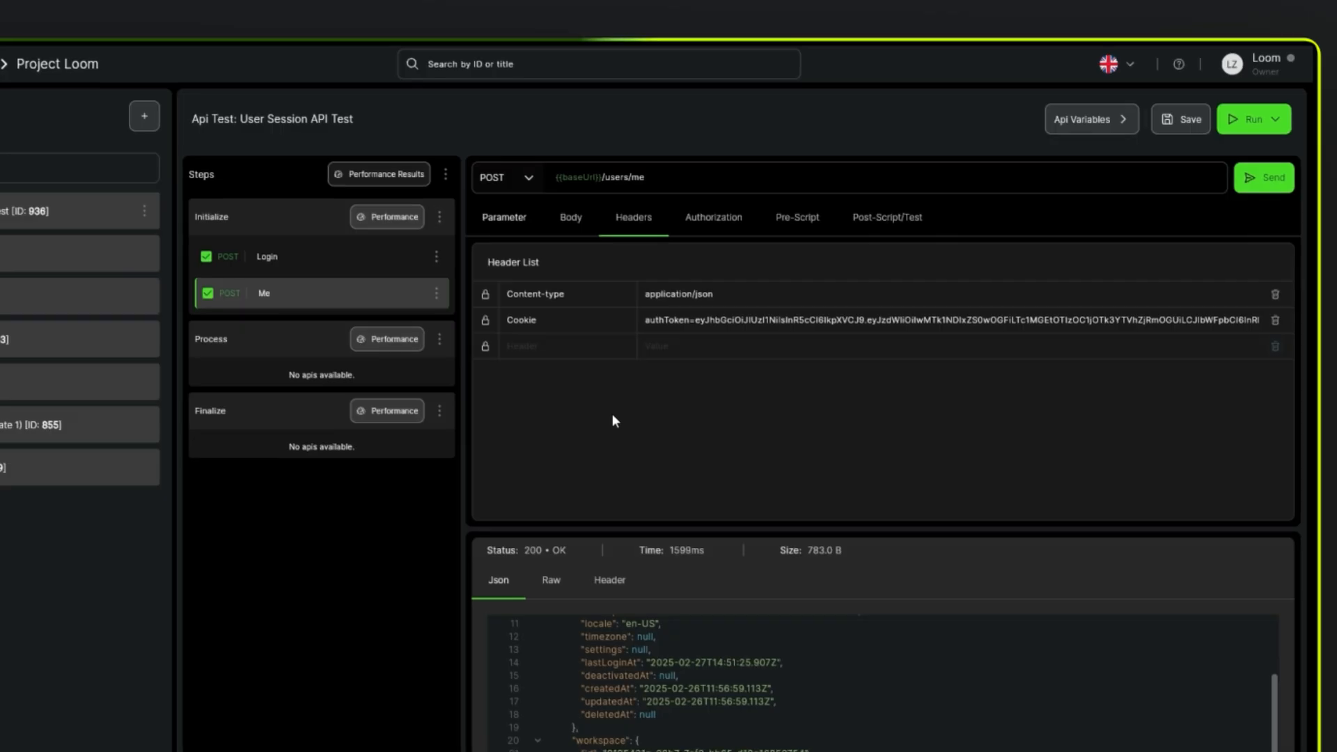
# Step: Add an API titled Recents to the Process step
pyautogui.click(438, 339)
pyautogui.click(471, 476)
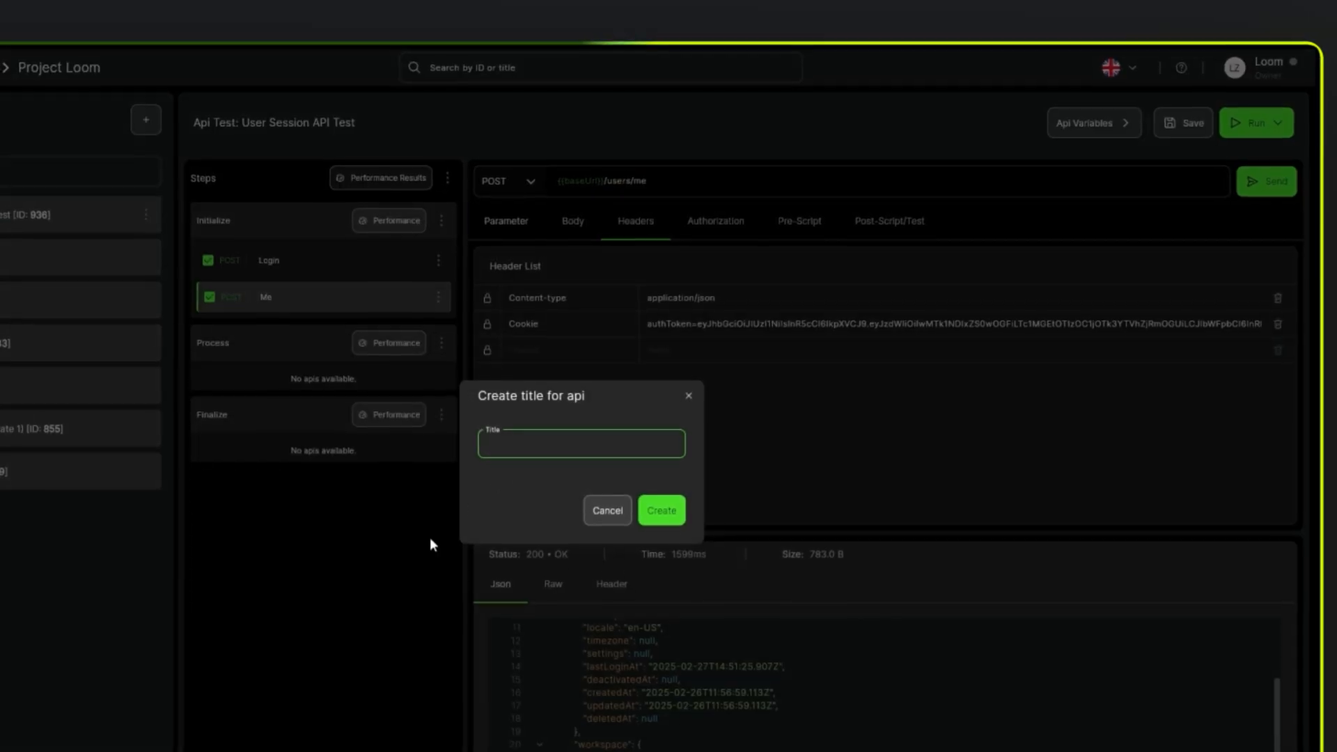
pyautogui.write('Recents')
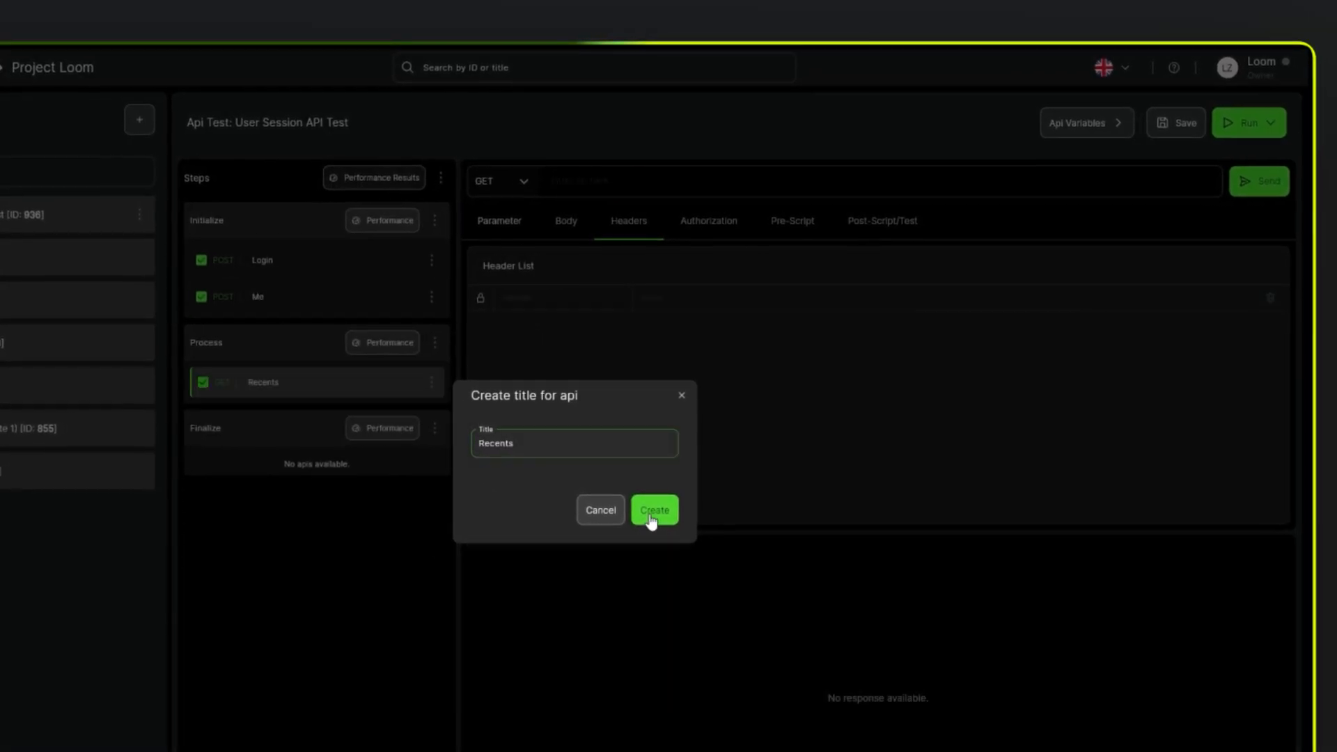
pyautogui.click(655, 514)
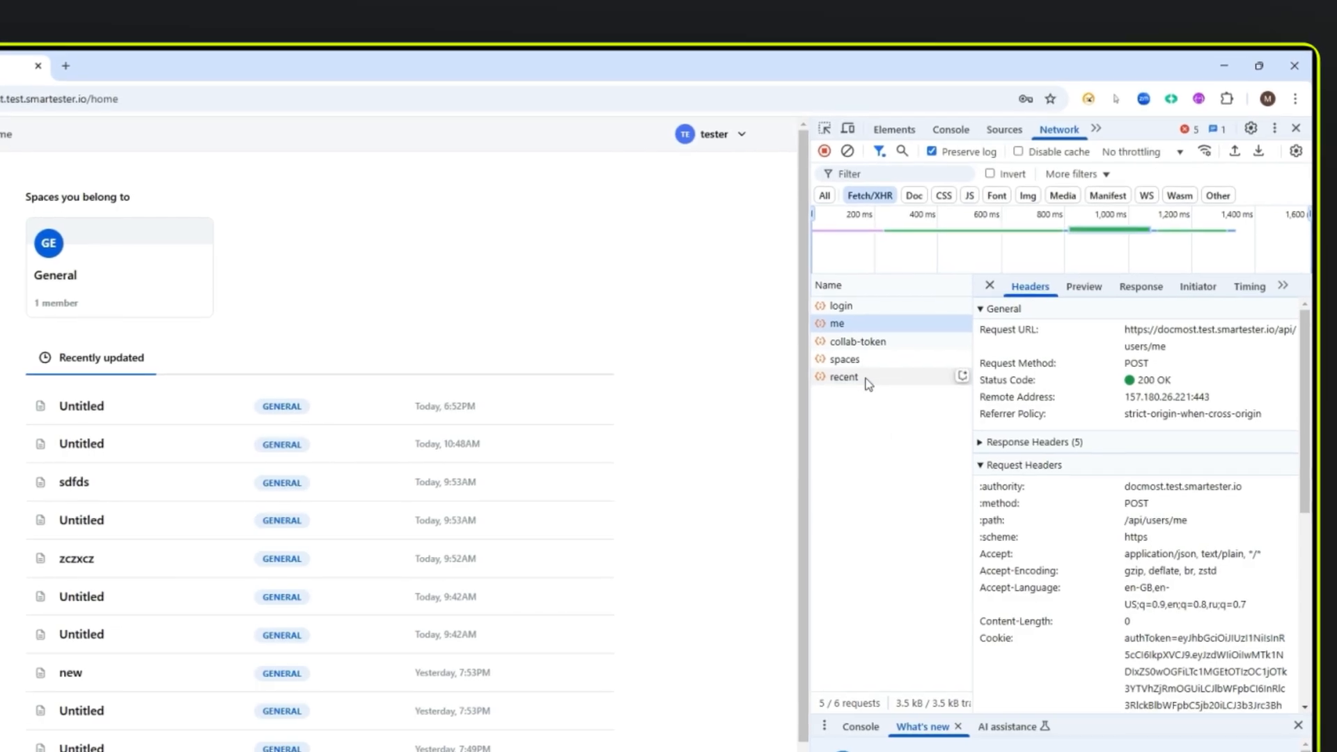
# Step: Copy the recent request's URL path from the browser, set the Recents API's URL to {{baseUrl}}pages/recent and its method to POST
pyautogui.click(855, 377)
pyautogui.moveTo(1118, 328); pyautogui.dragTo(1191, 353)
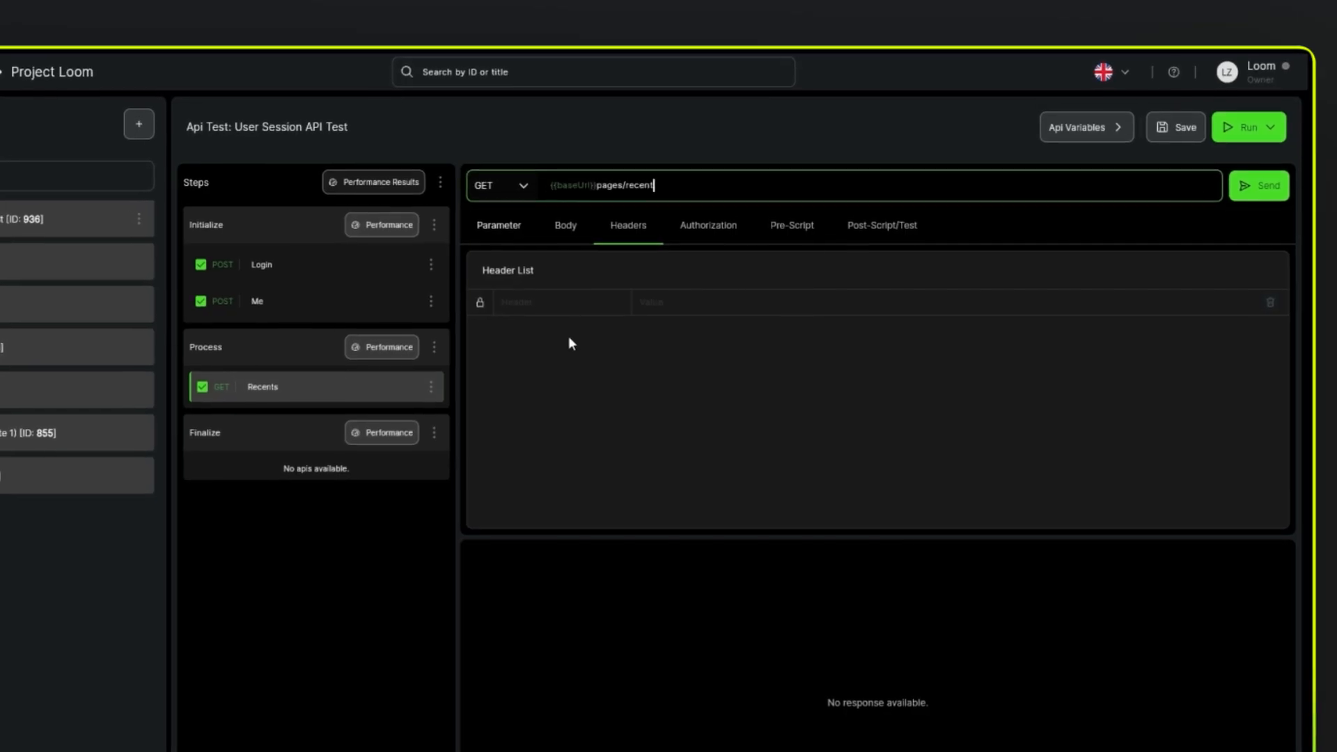
pyautogui.click(522, 185)
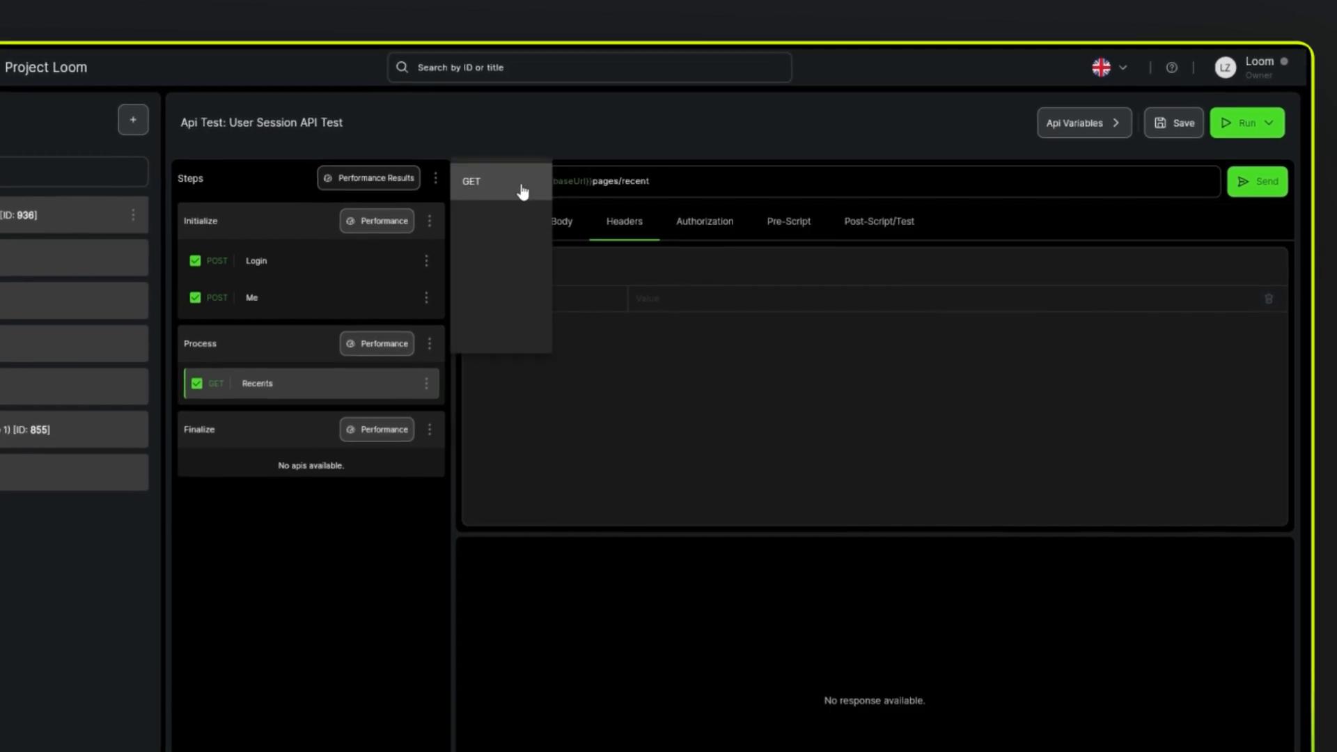
pyautogui.click(523, 223)
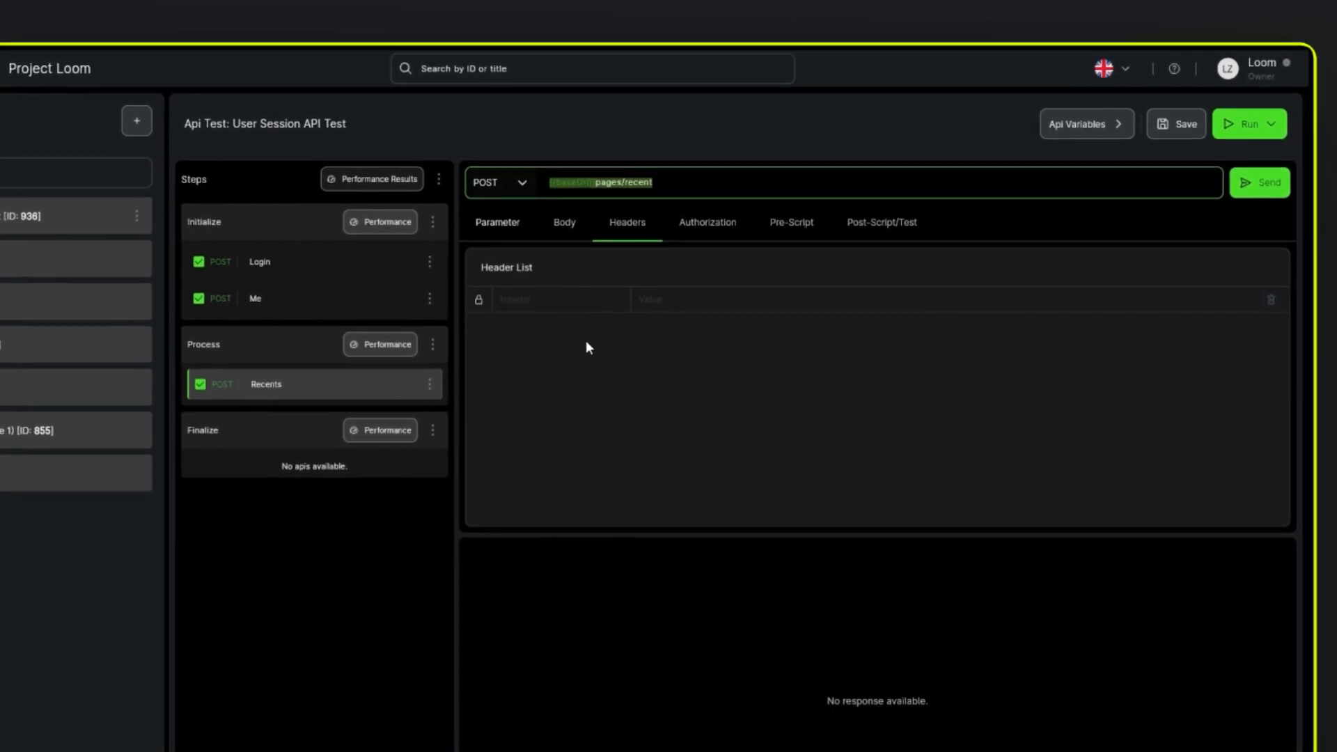
# Step: Add the headers Content-type with value application/json and Cookie with the copied authentication token to the Recents API, and check its body and headers
pyautogui.click(578, 298)
pyautogui.write('Content-type')
pyautogui.press('Tab')
pyautogui.write('application/json')
pyautogui.press('Tab')
pyautogui.write('Cookie')
pyautogui.press('Tab')
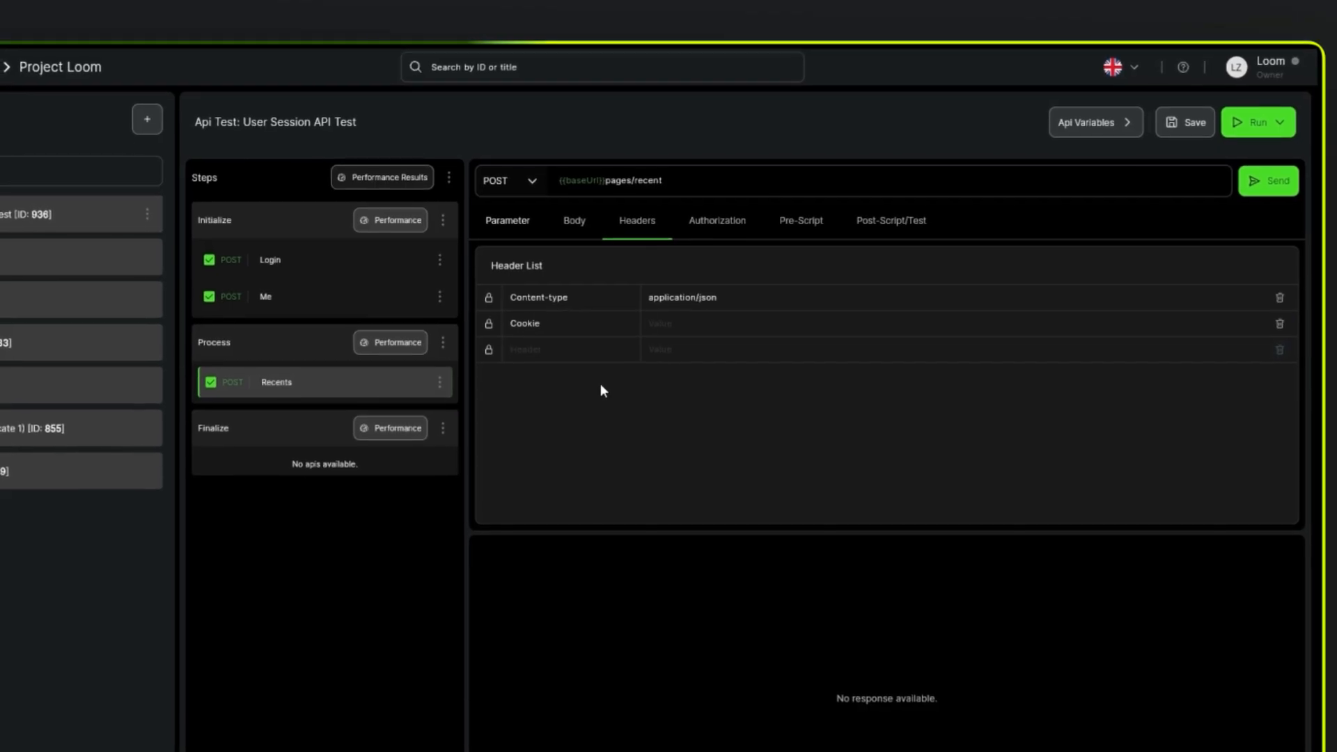
pyautogui.hotkey('ctrl', 'v')
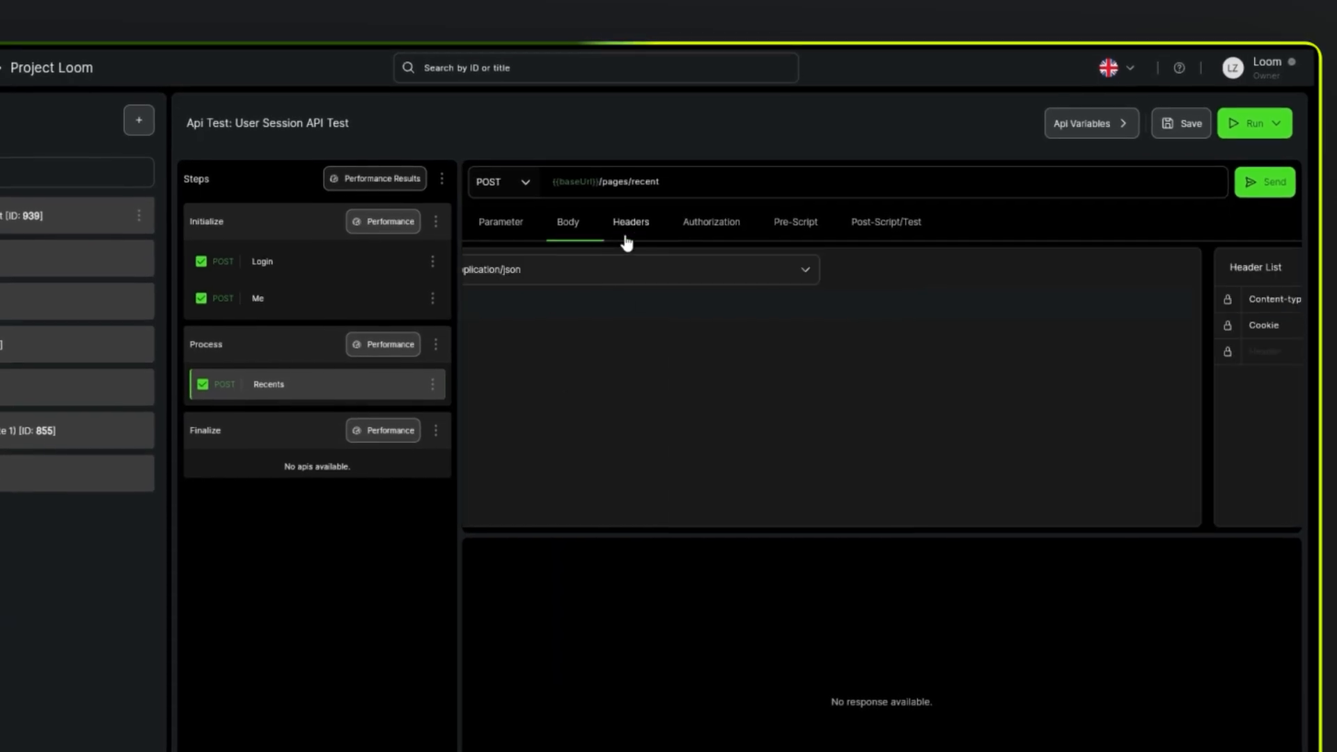
pyautogui.click(626, 216)
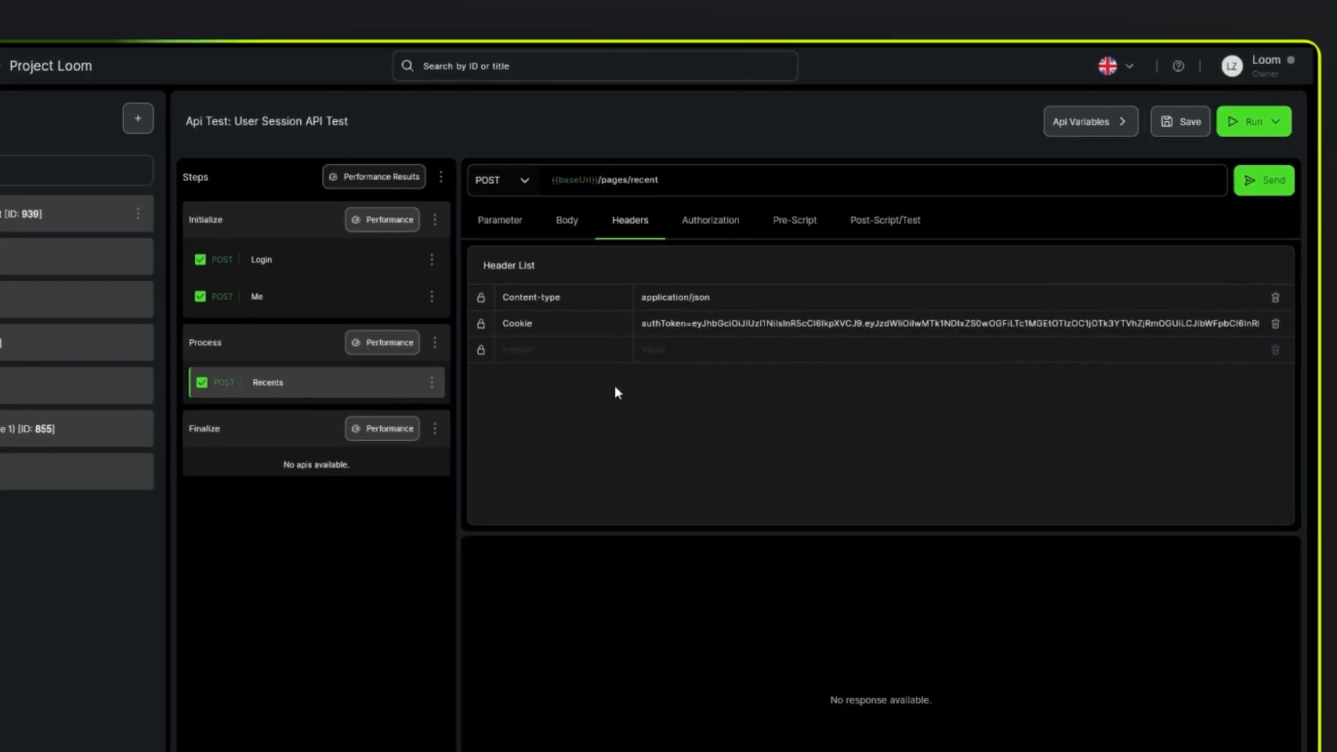
# Step: Create an API variable named cookie holding the copied authentication token
pyautogui.click(1095, 135)
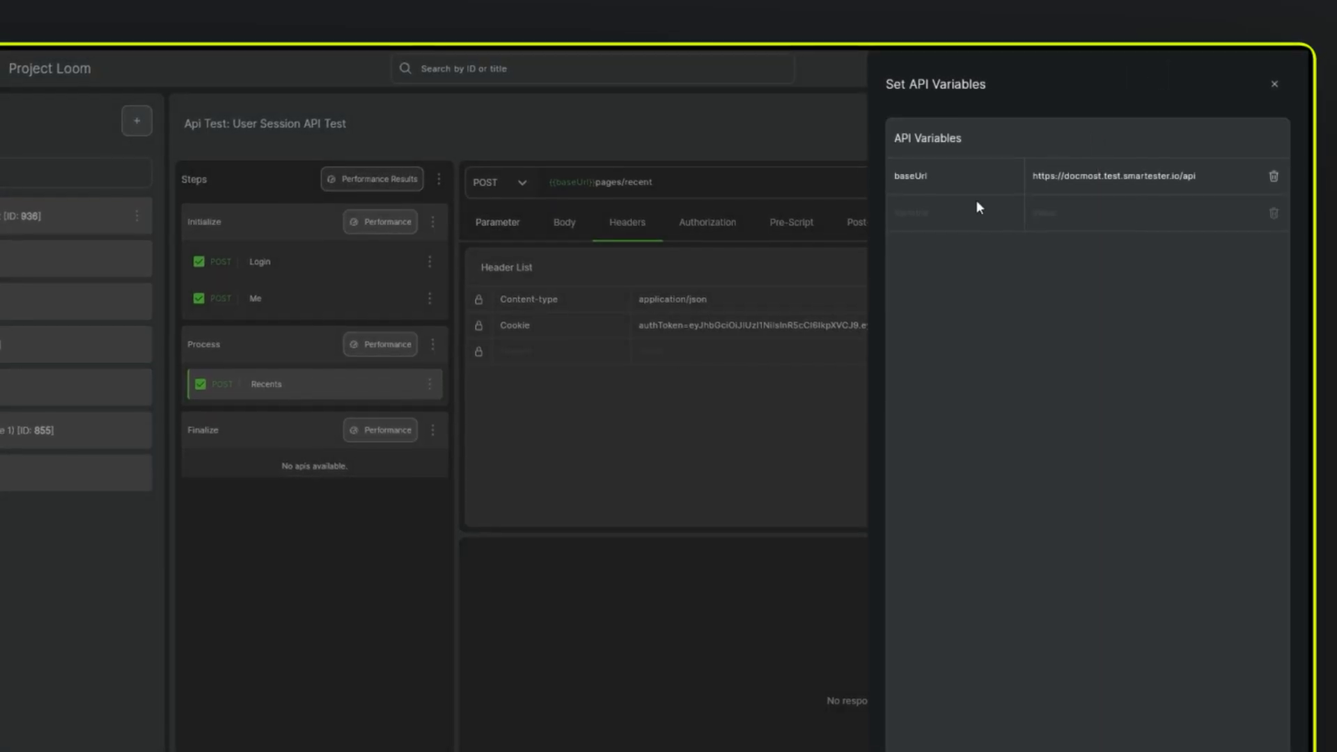
pyautogui.write('cookie')
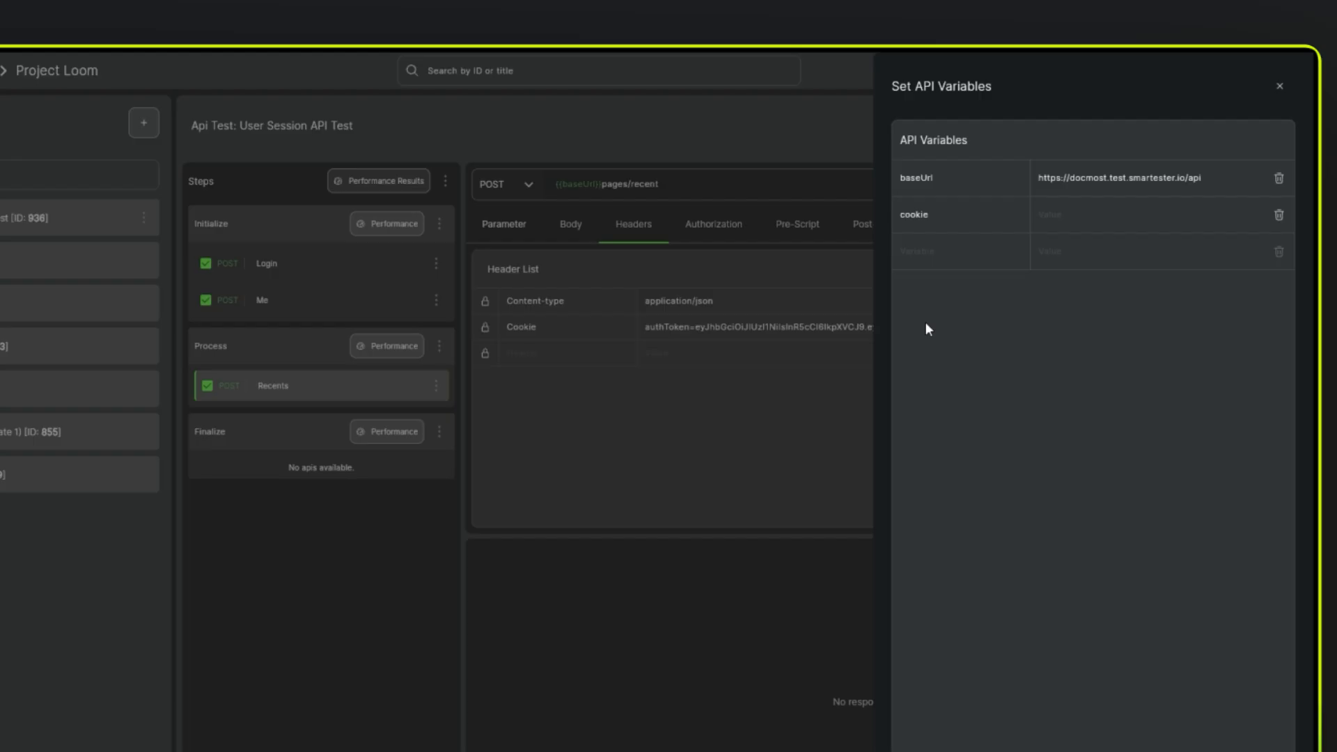
pyautogui.click(1079, 221)
pyautogui.hotkey('ctrl', 'v')
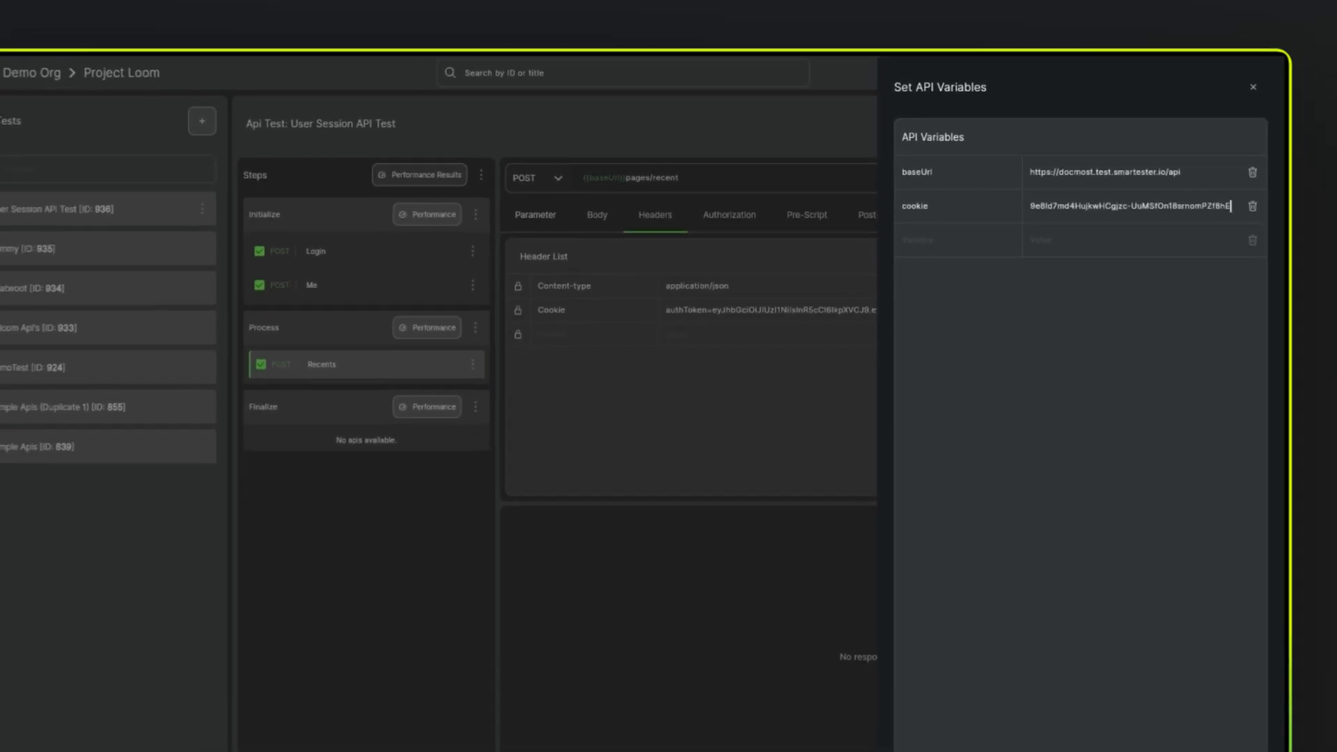
pyautogui.click(1149, 742)
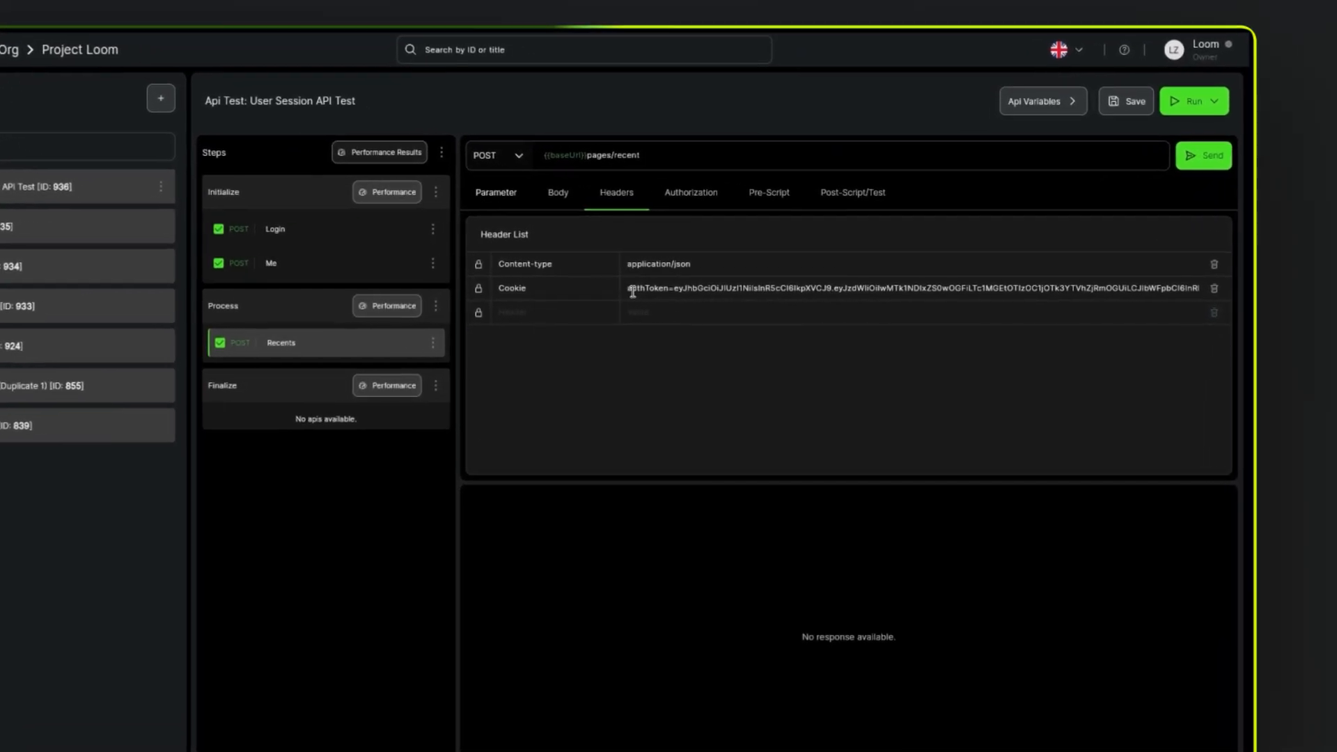
# Step: Replace the Recents API's Cookie header value with {{cookie}}, send the request and review its JSON response
pyautogui.tripleClick(632, 292)
pyautogui.press('BackSpace')
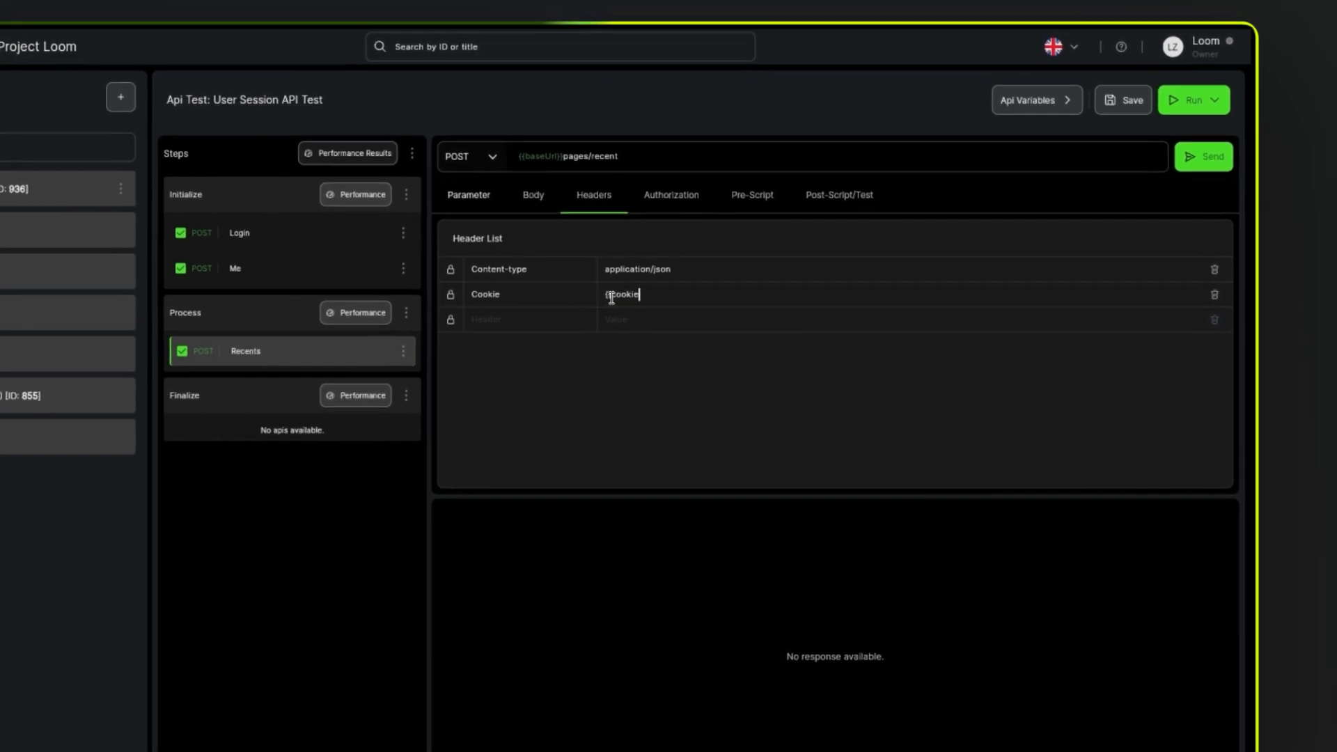
pyautogui.click(312, 273)
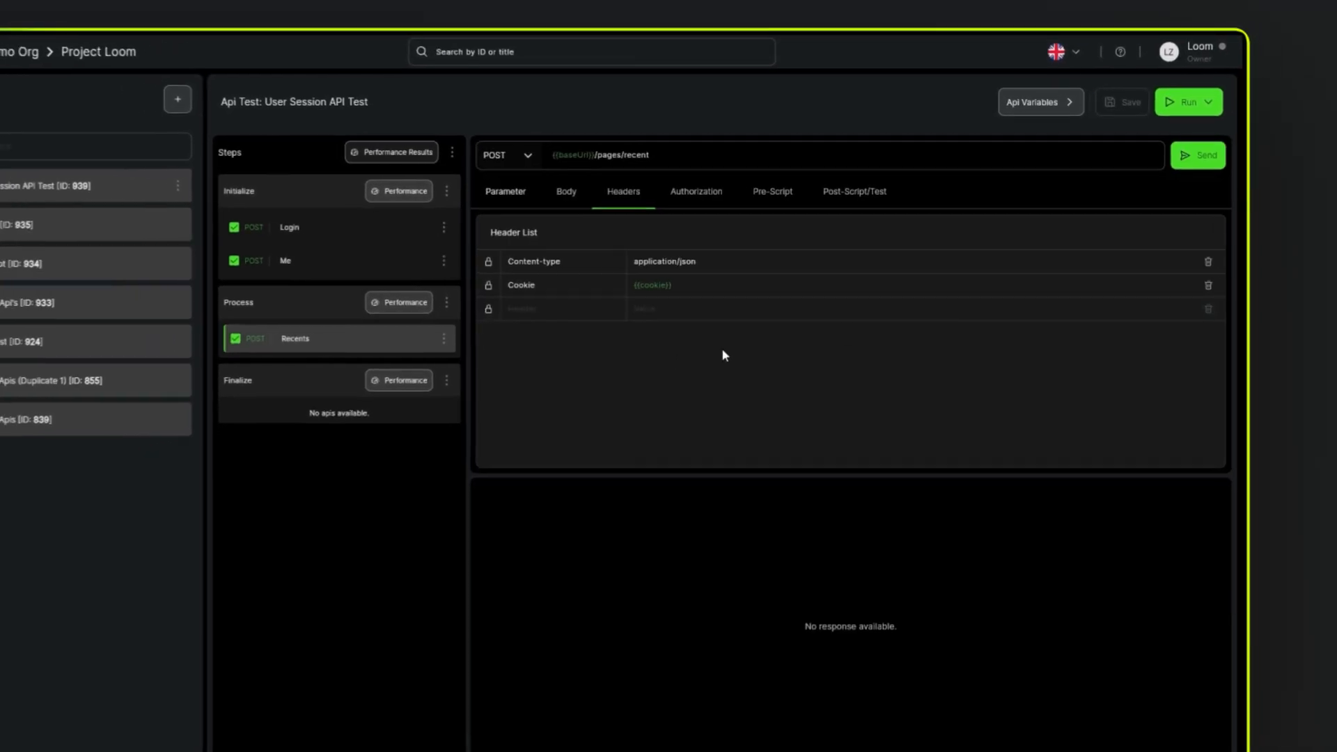
pyautogui.click(1196, 156)
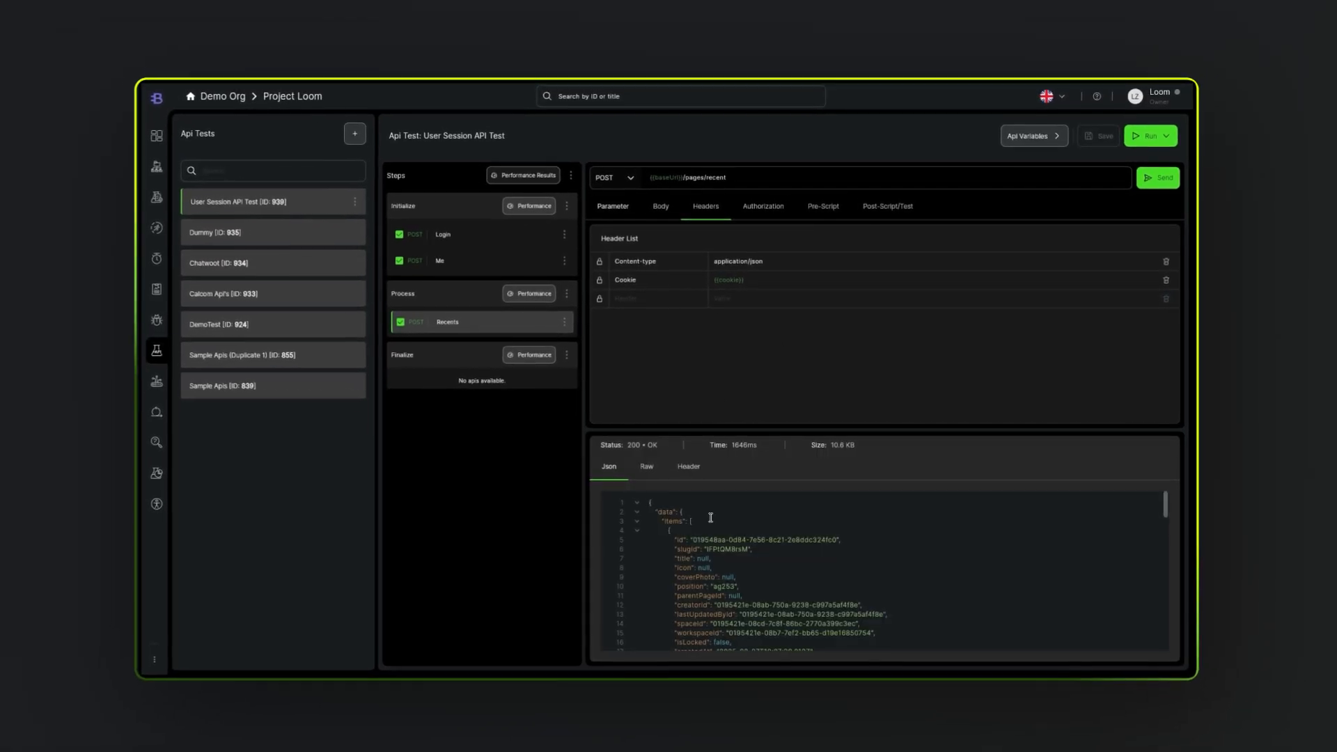
pyautogui.scroll(-2, 725, 585)
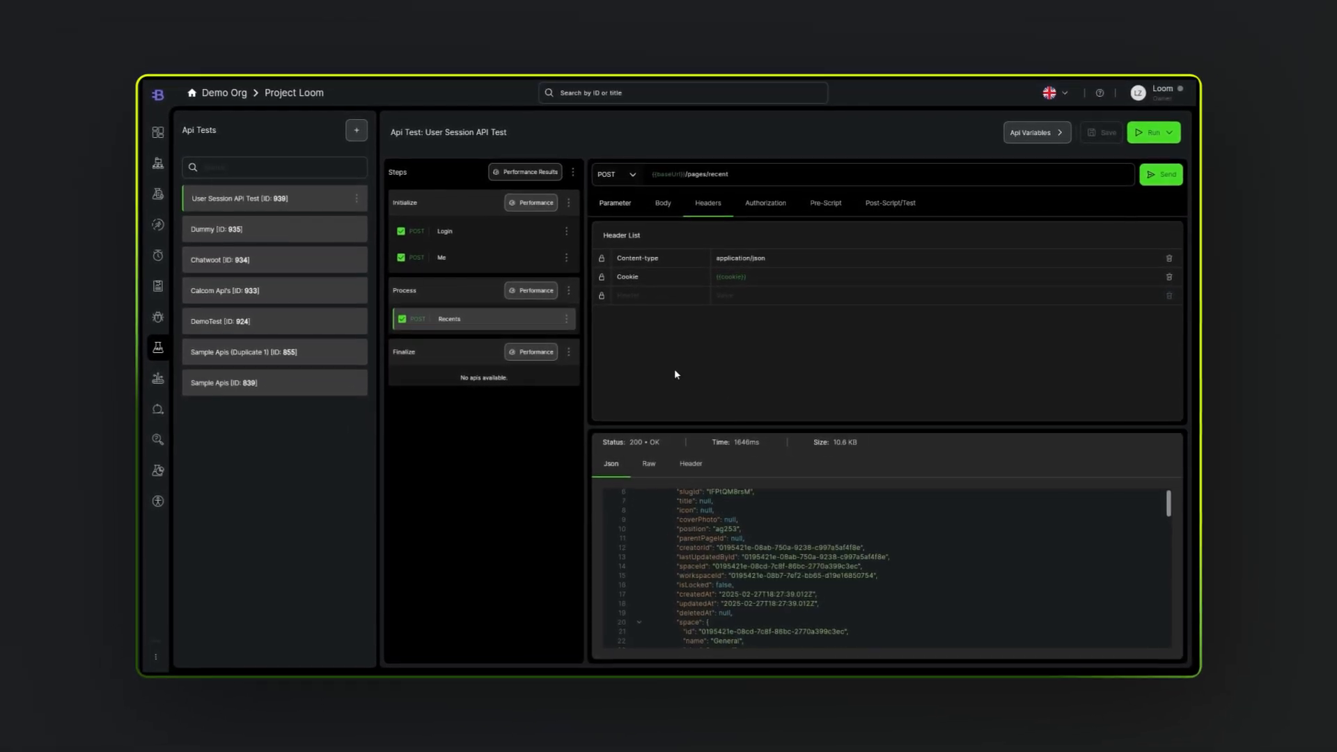
# Step: Add an API titled Create to the Process step
pyautogui.click(566, 295)
pyautogui.click(596, 392)
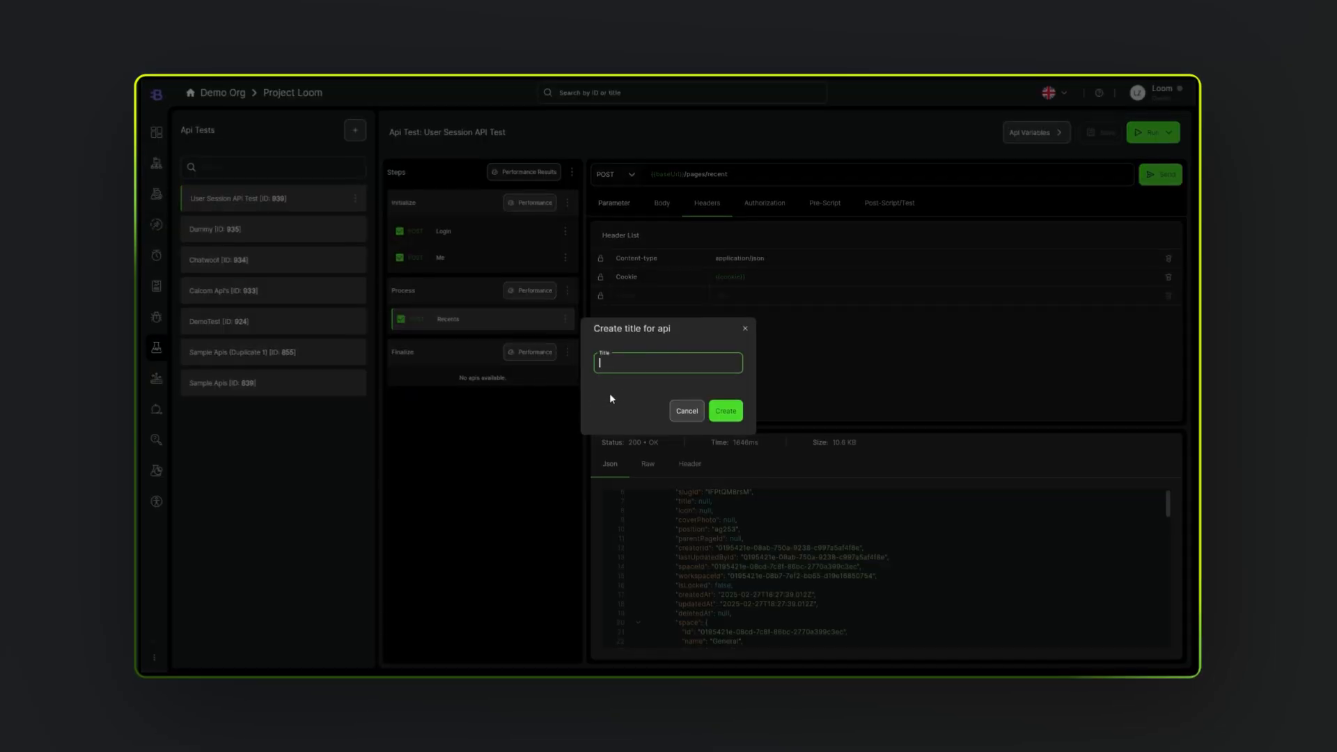
pyautogui.write('Create')
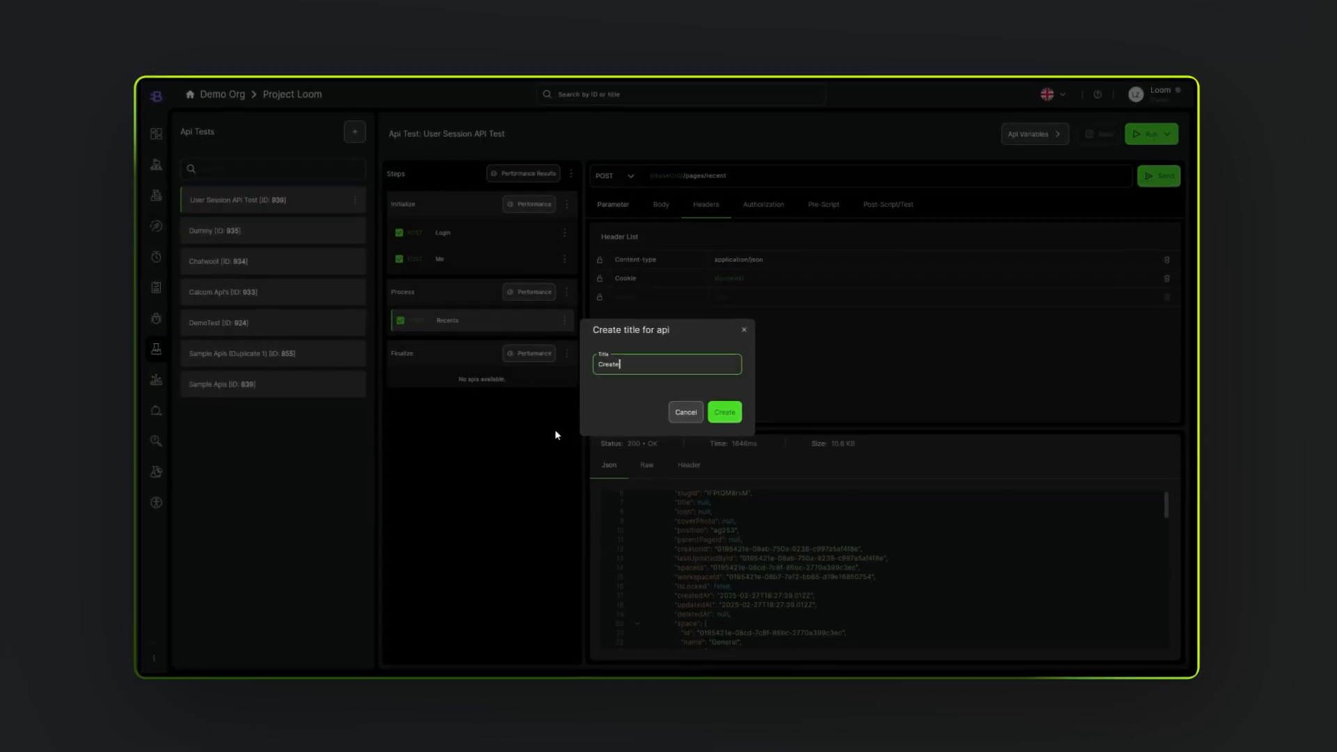
pyautogui.click(714, 415)
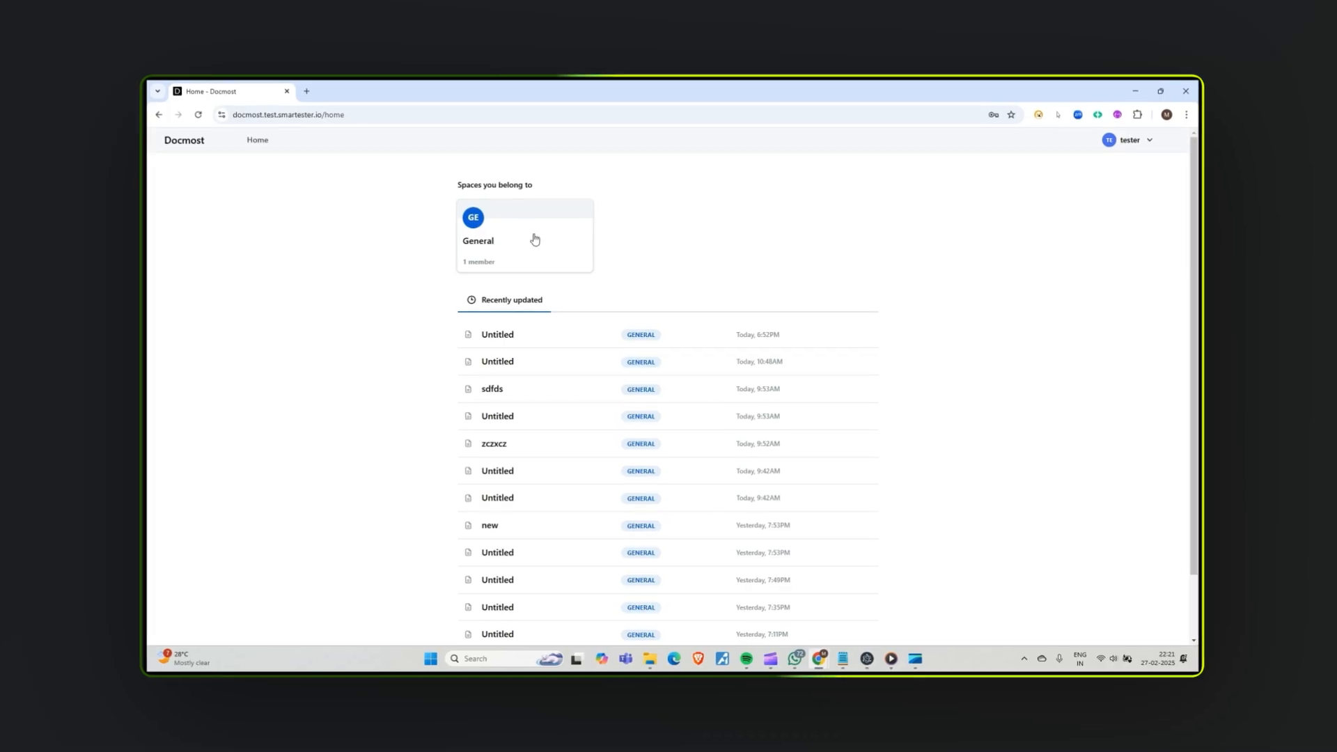
# Step: In Docmost, open the General space and create a new page with the browser's network monitor open to capture its requests
pyautogui.click(534, 240)
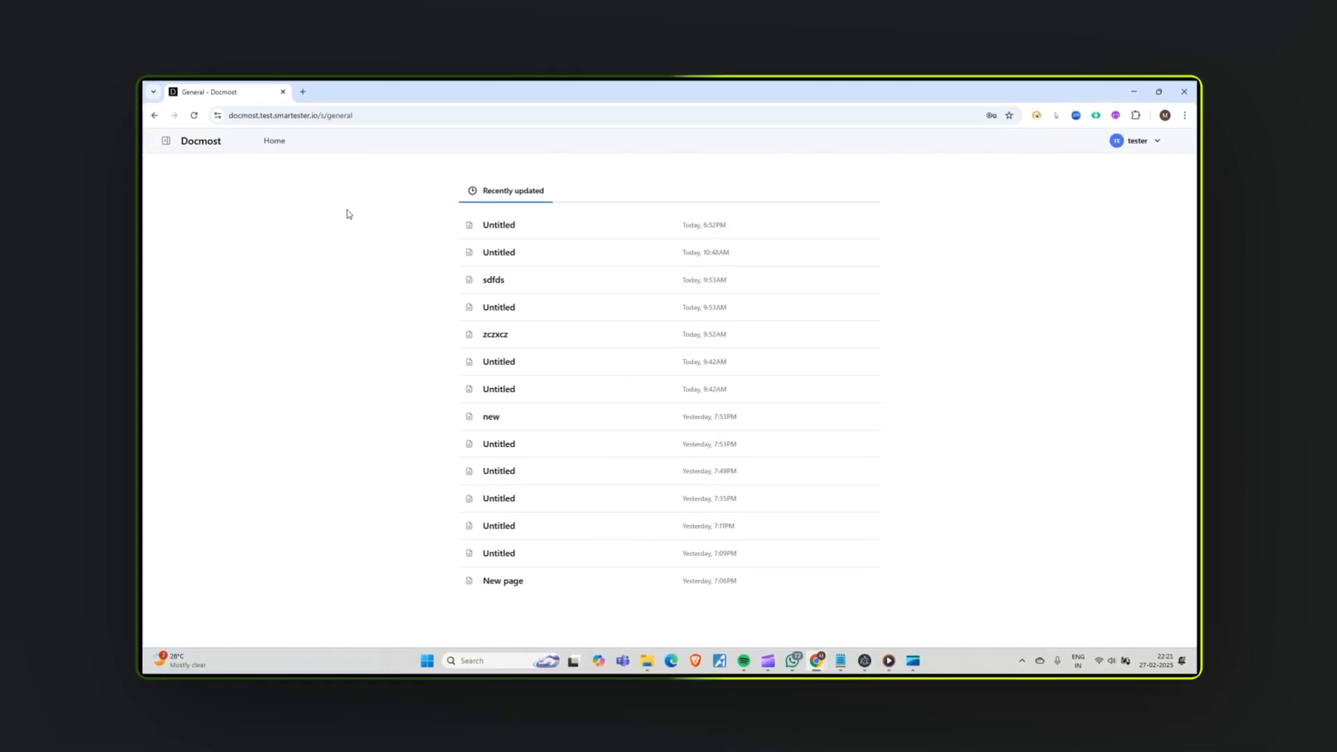
pyautogui.click(165, 141)
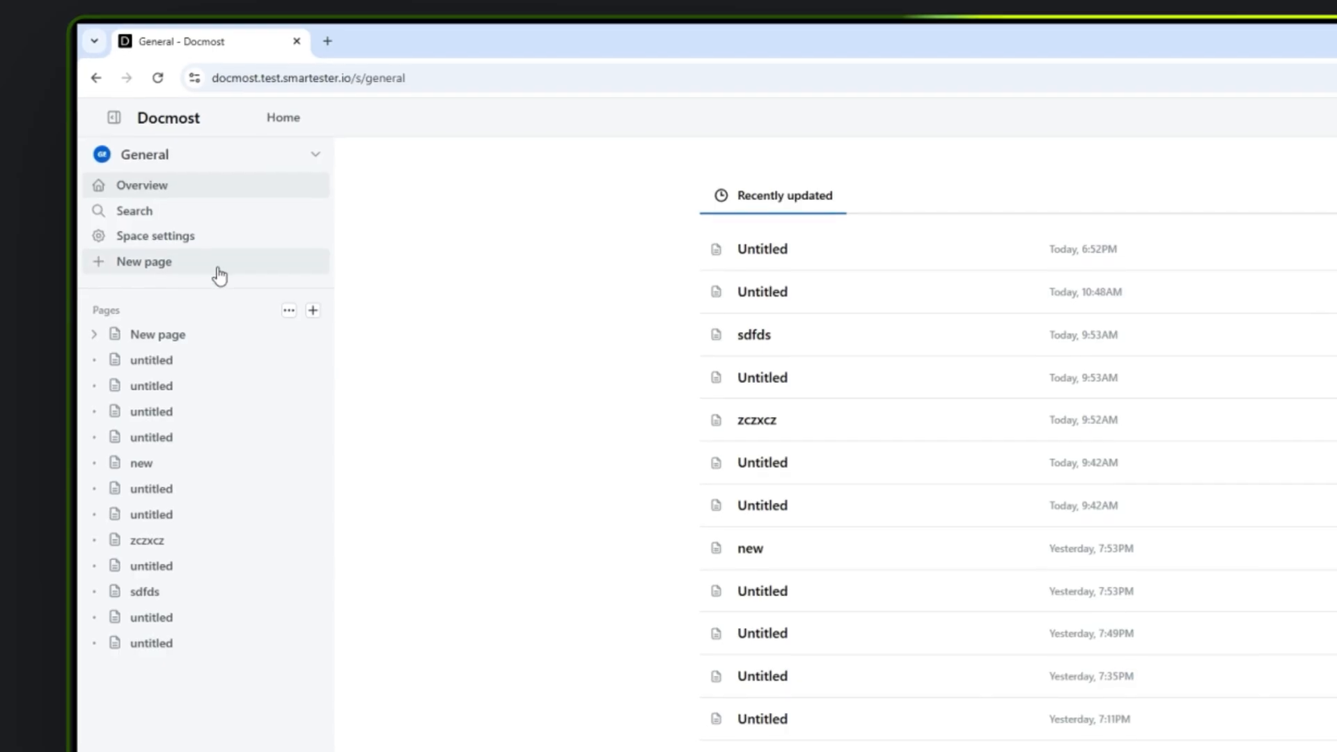
pyautogui.rightClick(478, 252)
pyautogui.click(535, 707)
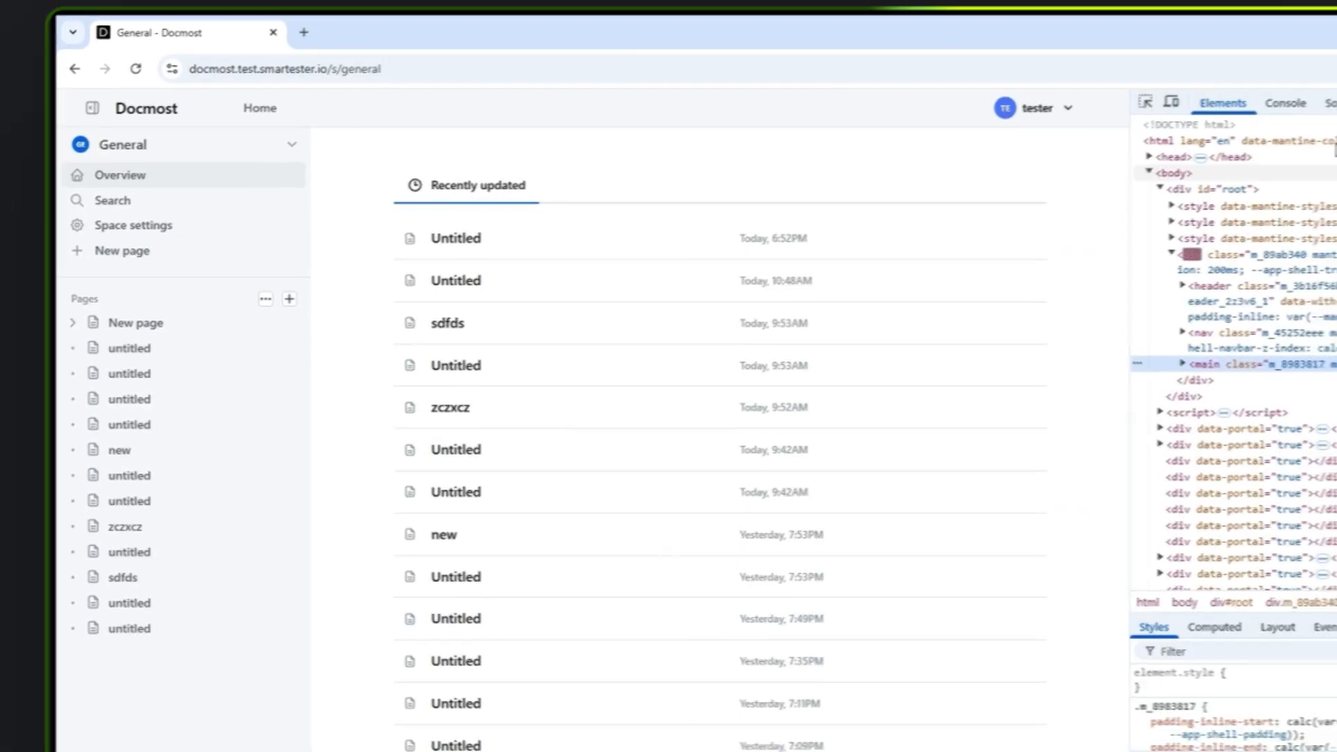
pyautogui.click(1289, 114)
pyautogui.click(127, 250)
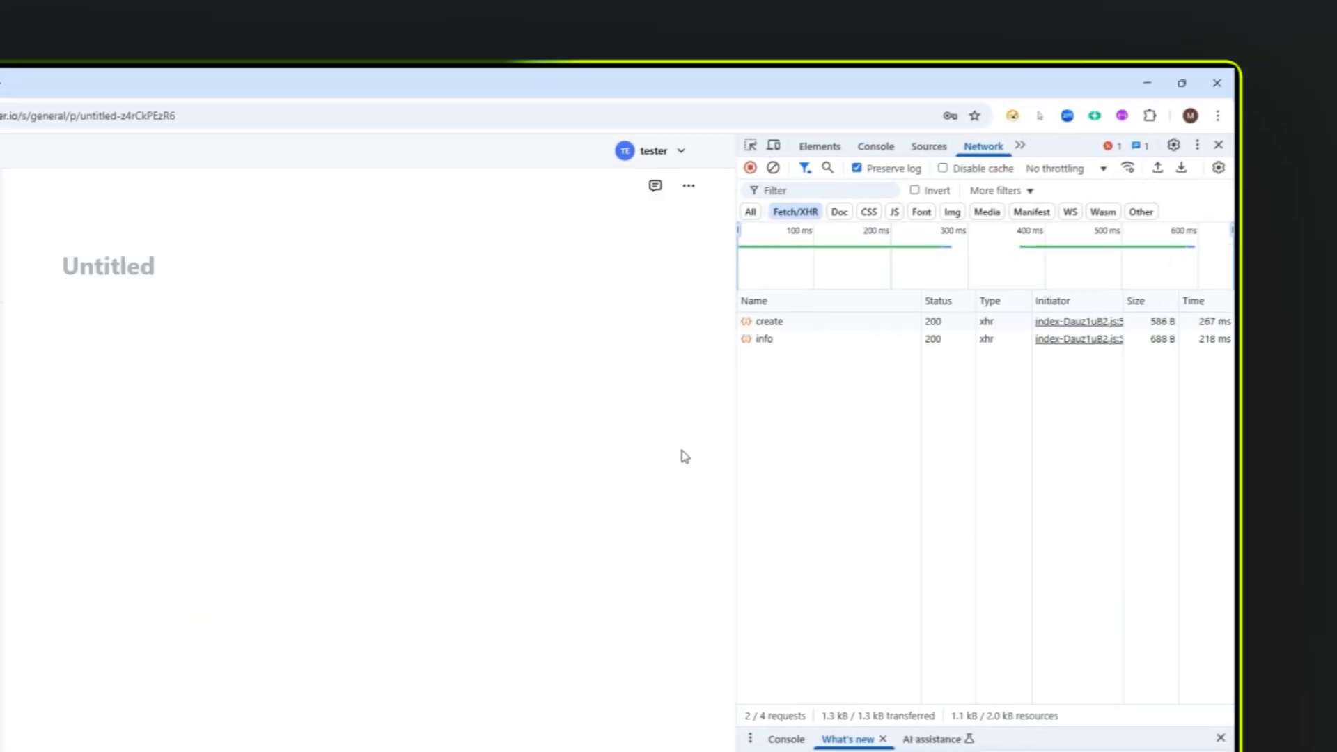
# Step: Look up the captured create request's URL, set the Create API's URL to {{baseUrl}}/pages/create and its method to POST
pyautogui.click(796, 325)
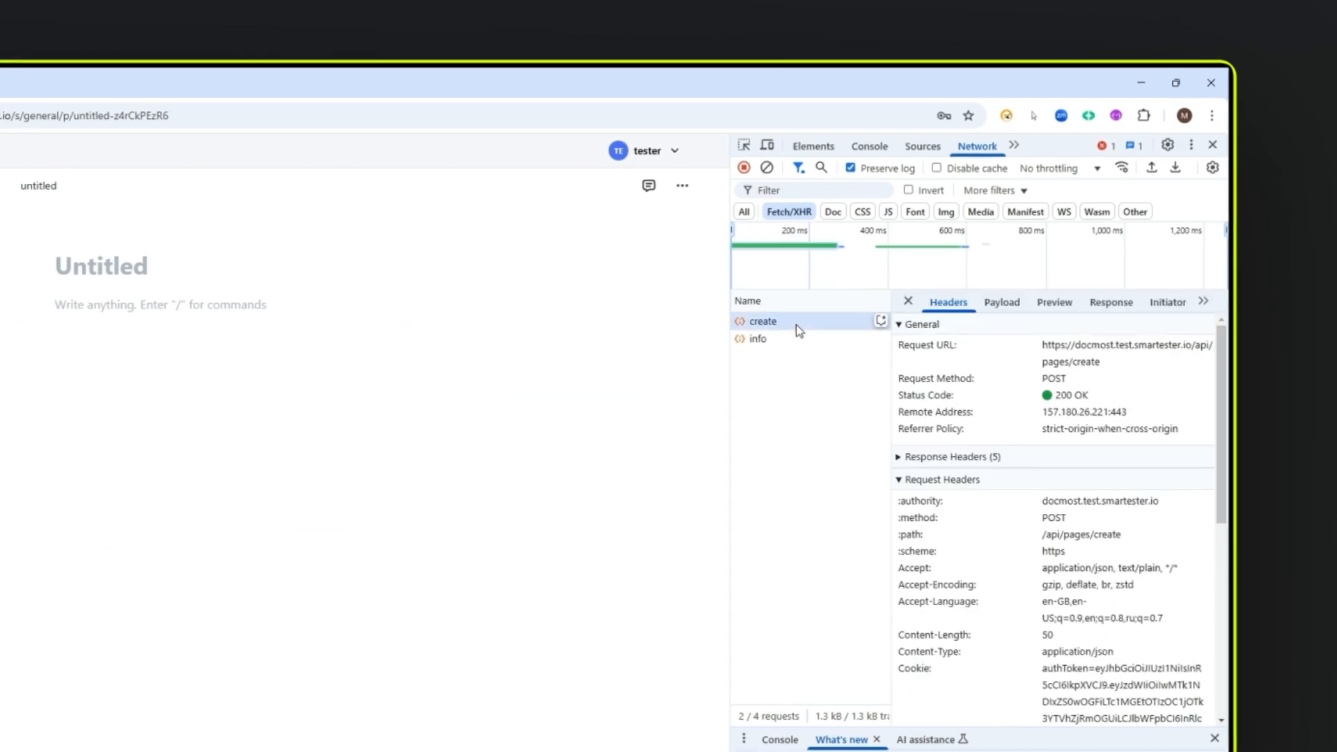
pyautogui.moveTo(1042, 347); pyautogui.dragTo(1112, 371)
pyautogui.click(524, 196)
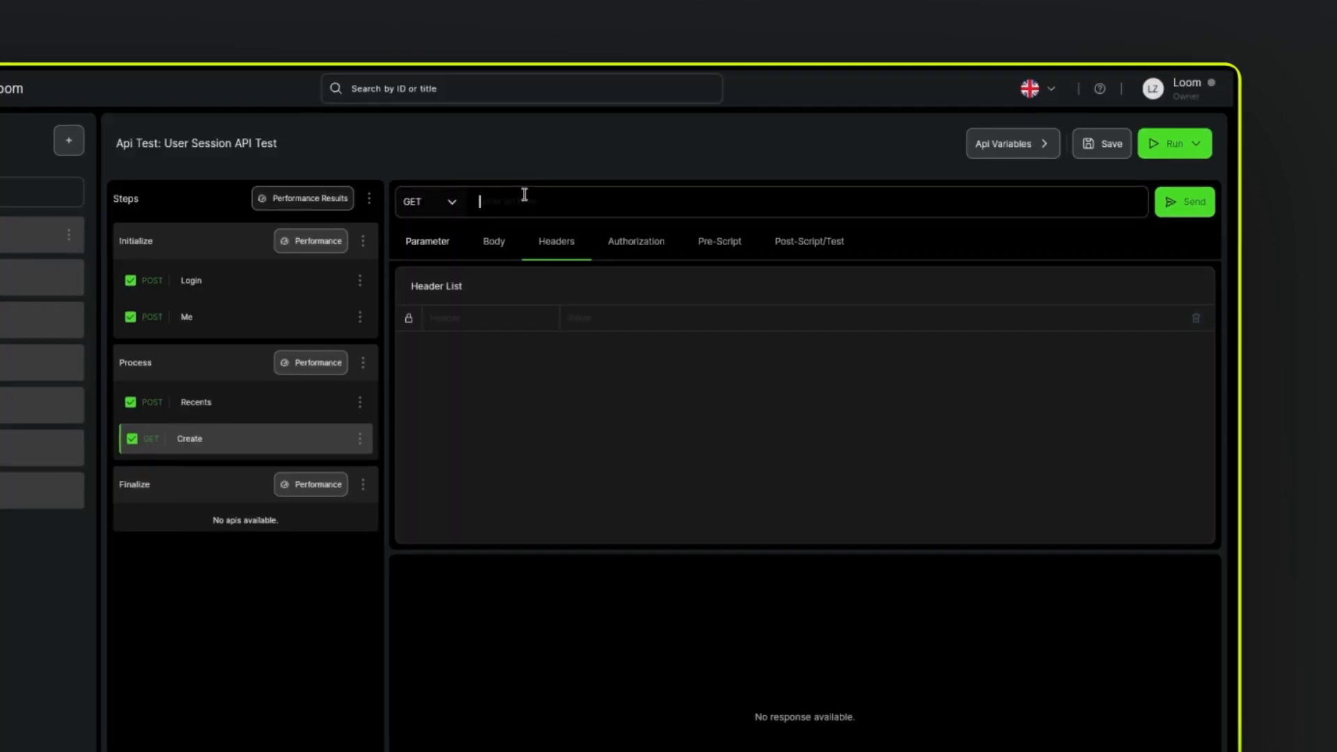
pyautogui.write('{{baseUrl}}/pages/create')
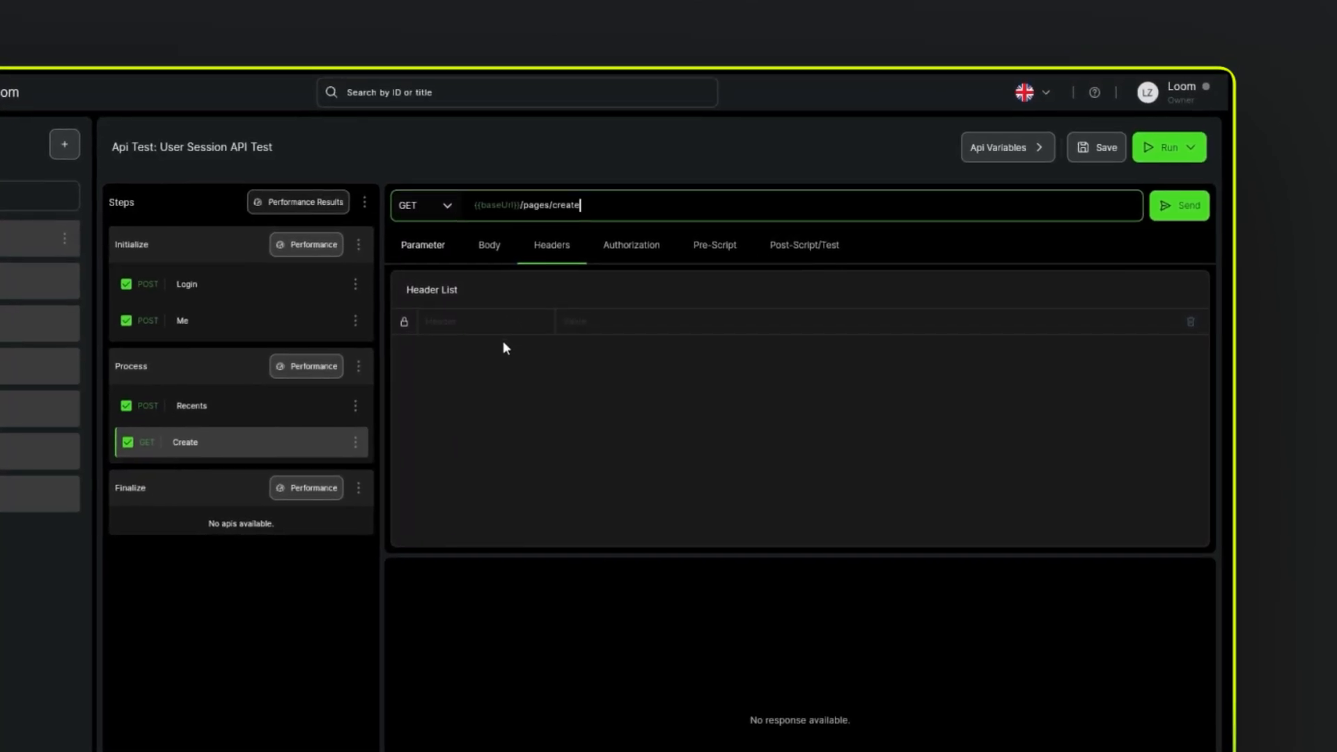
pyautogui.click(446, 211)
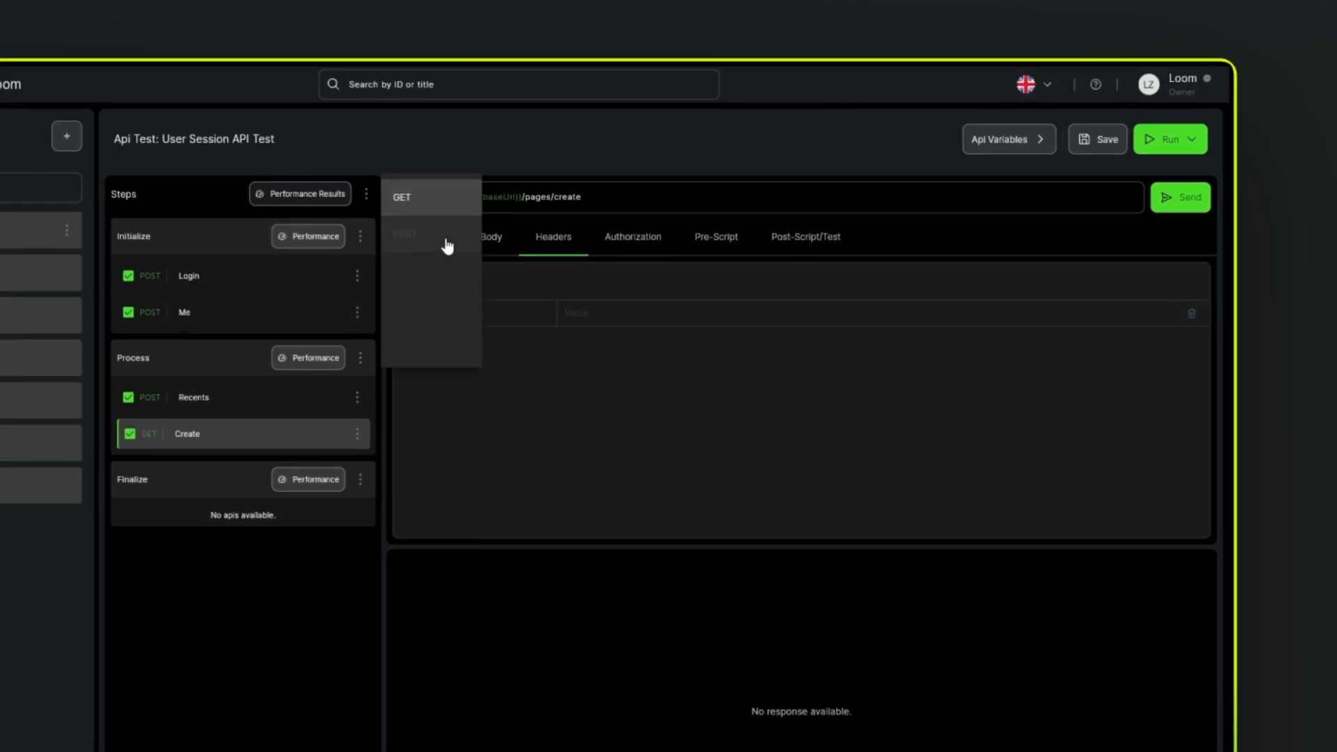
pyautogui.click(446, 244)
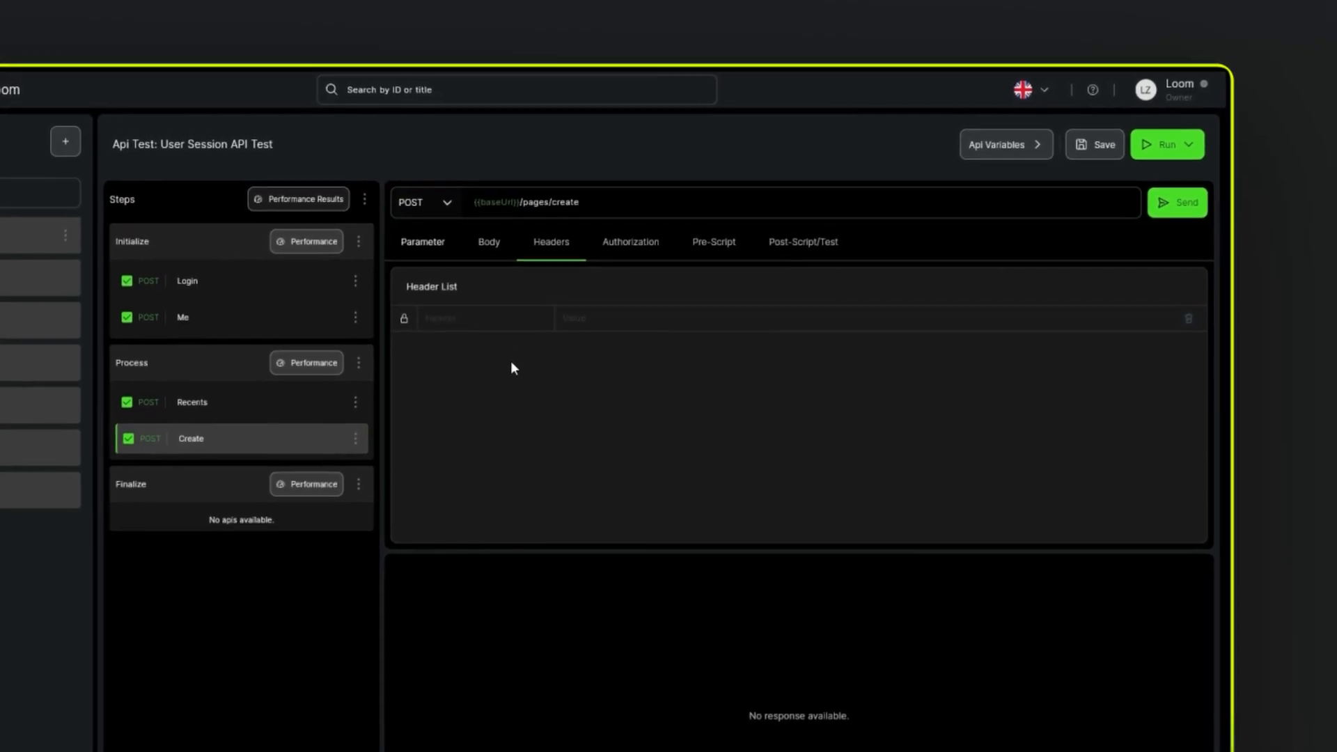
# Step: Add the headers Content-type with value application/json and Cookie with value {{cookie}} to the Create API, and open its request body
pyautogui.write('Content-type')
pyautogui.press('Tab')
pyautogui.write('application/json')
pyautogui.press('Tab')
pyautogui.write('Cookie')
pyautogui.press('Tab')
pyautogui.write('{{cookie}}')
pyautogui.click(496, 240)
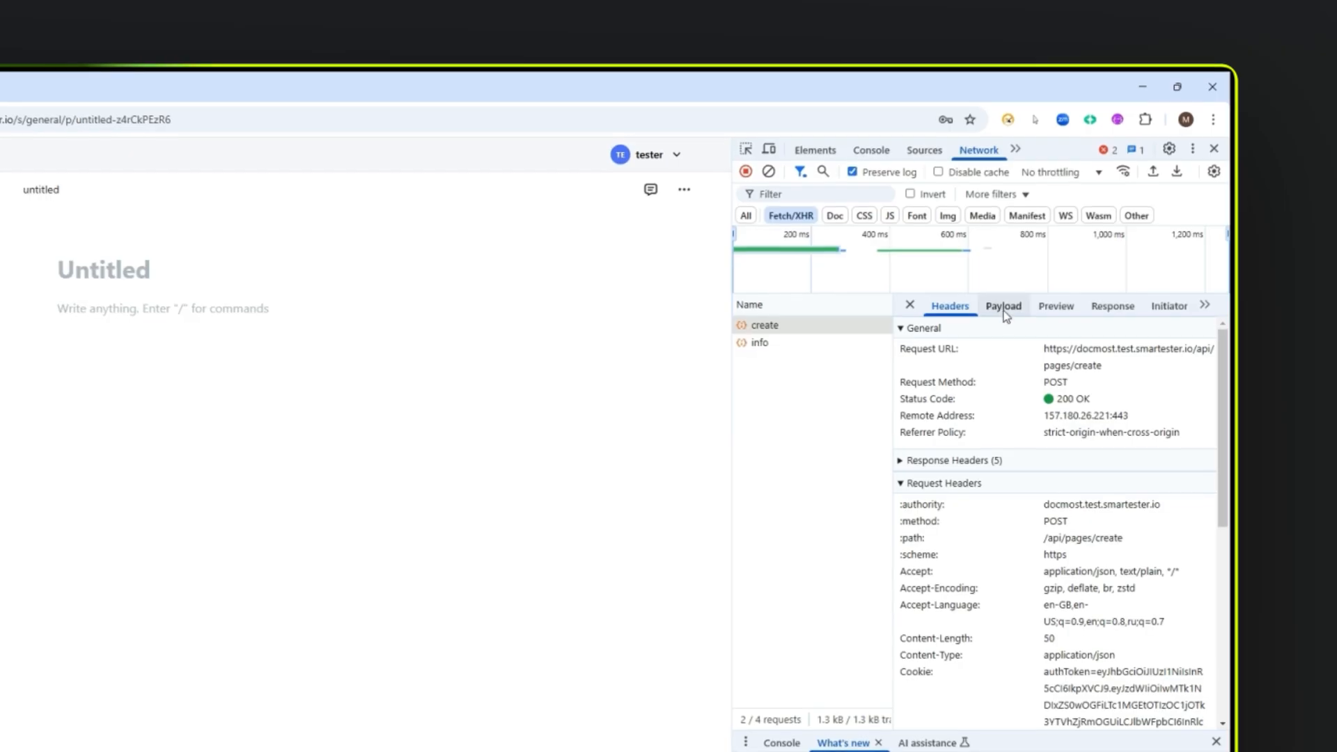
# Step: Set the Create API's JSON body to the captured payload {"spaceId":"0195421e-08cd-7c8f-86bc-2770a399c3ec"} and save the test
pyautogui.click(1003, 307)
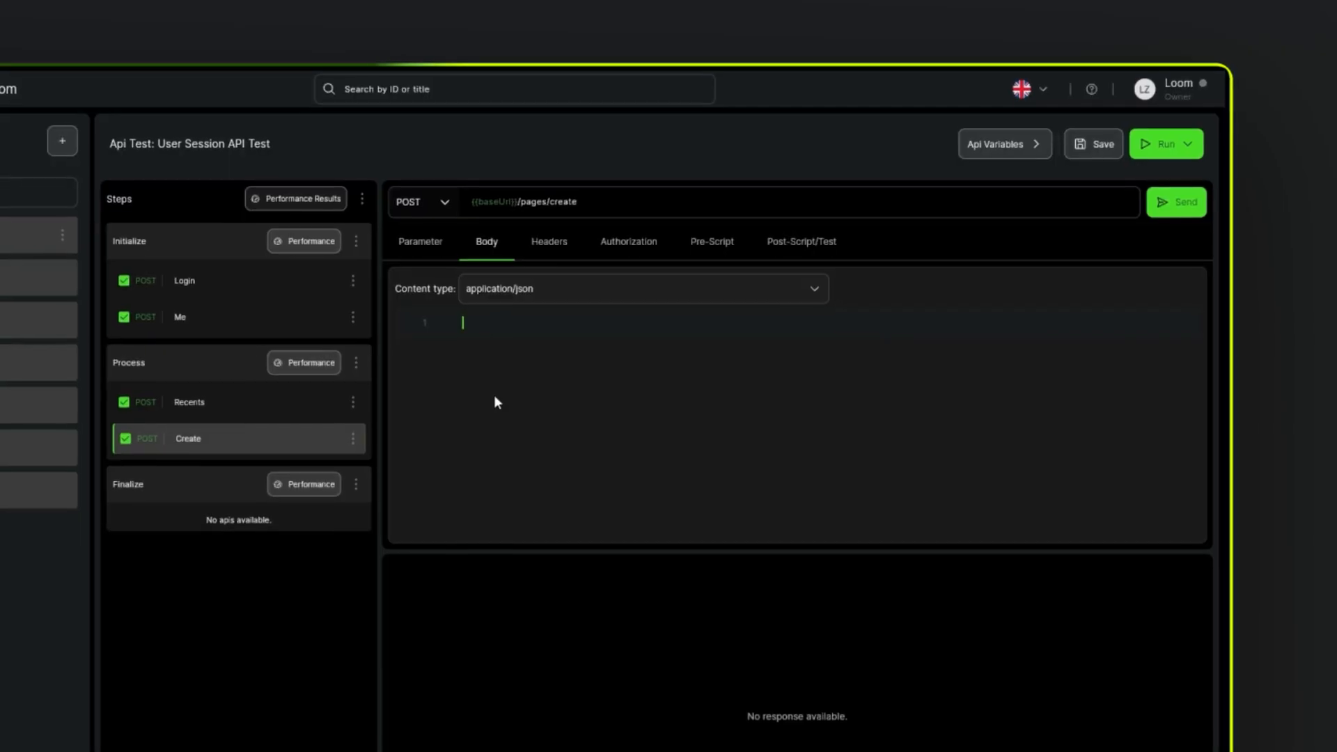
pyautogui.write('{"spaceId":"0195421e-08cd-7c8f-86bc-2770a399c3ec"}')
pyautogui.click(550, 244)
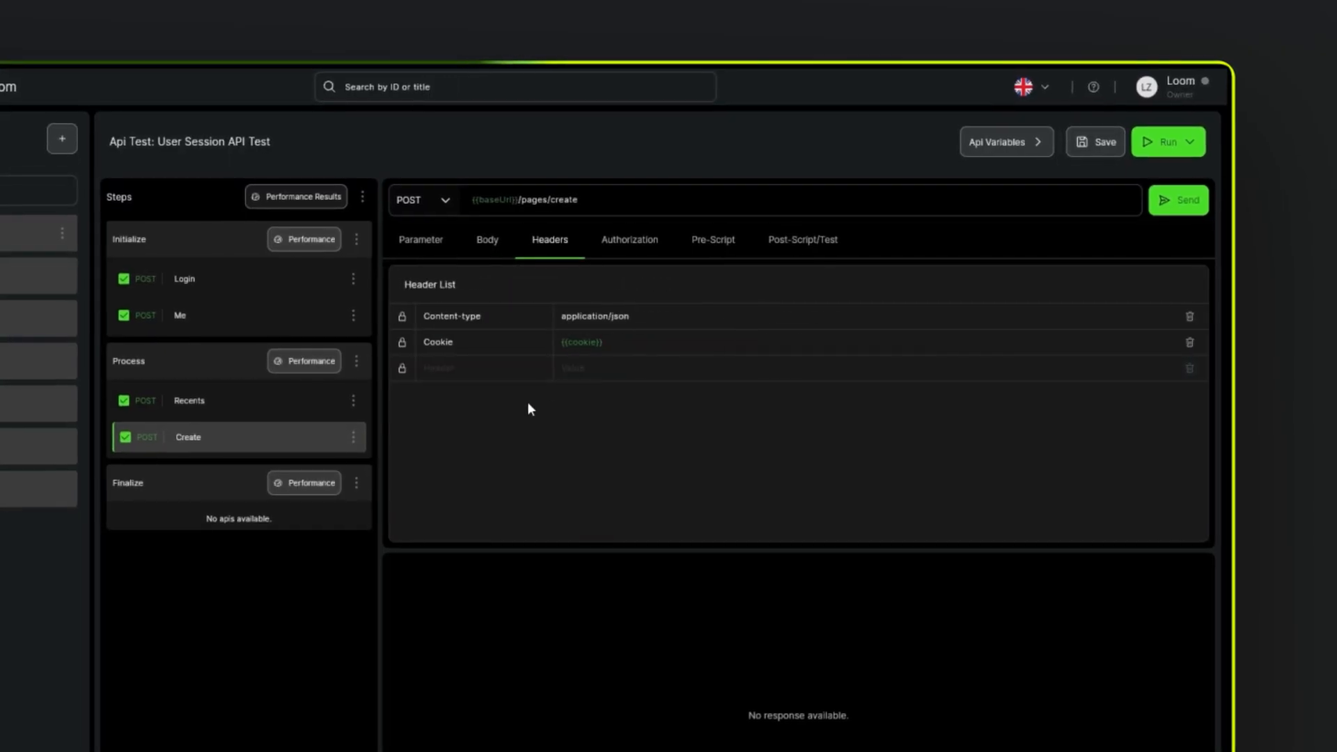
pyautogui.click(1098, 152)
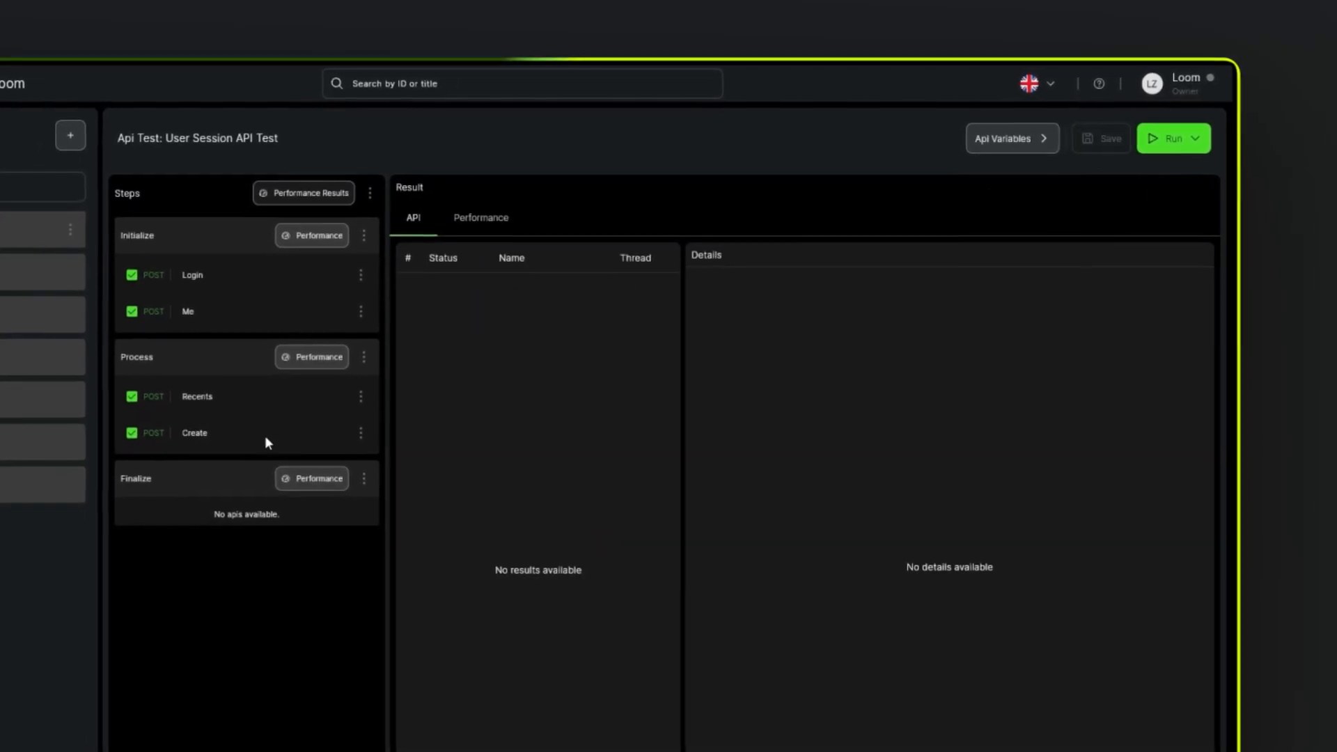
# Step: Reopen the Create API in the Process step, send its request and look through the JSON response
pyautogui.click(266, 438)
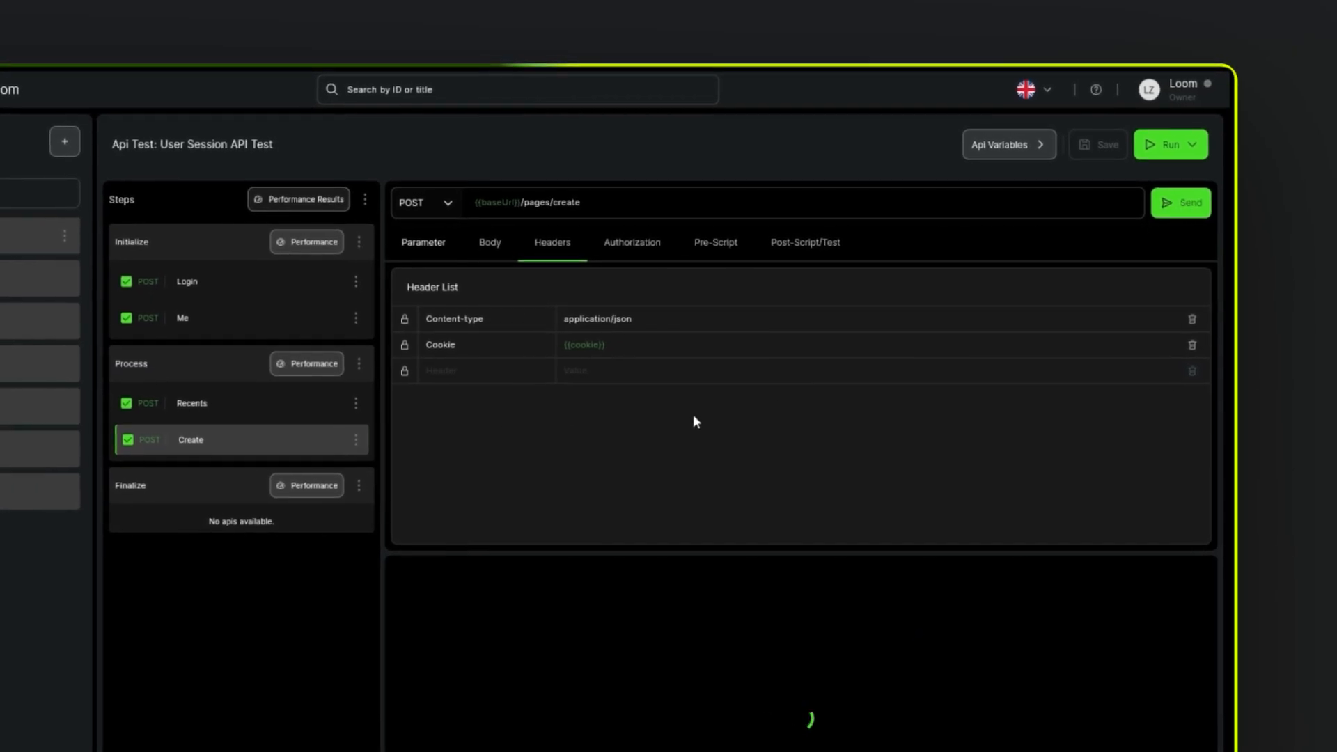
pyautogui.scroll(-1, 569, 704)
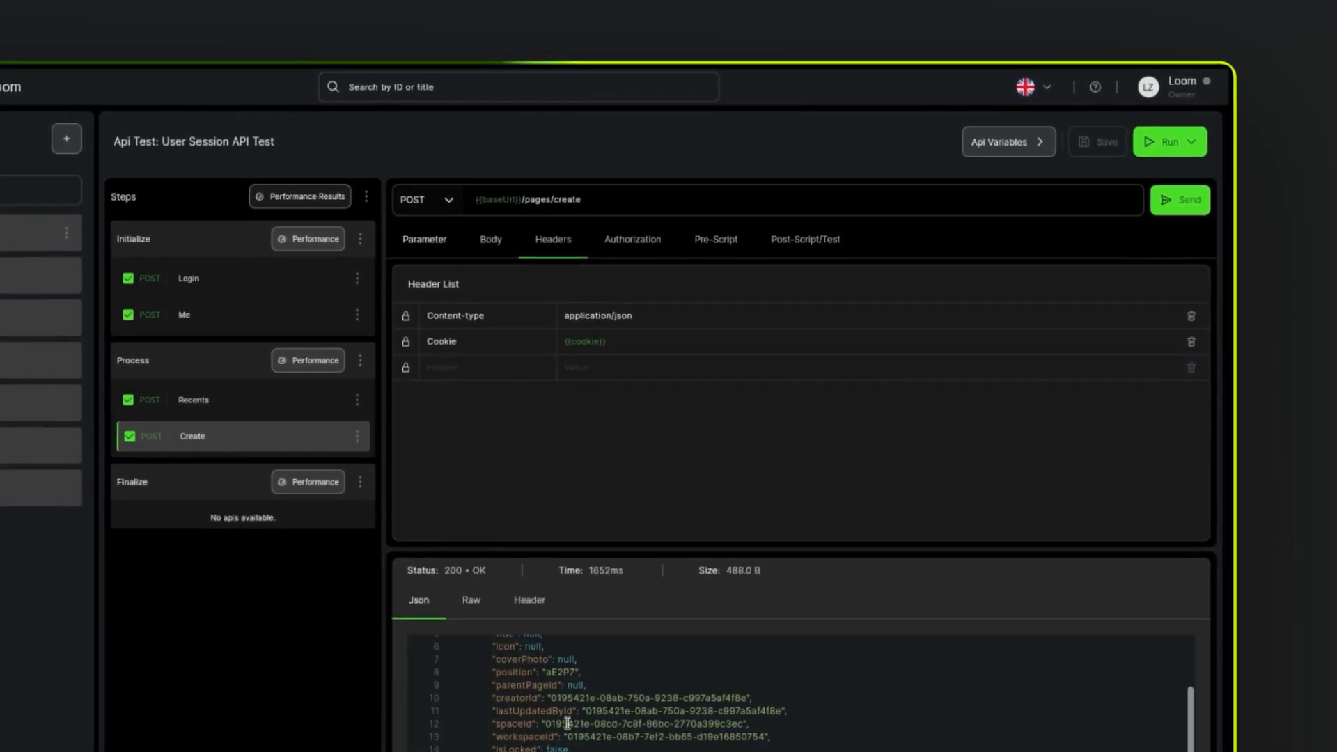
pyautogui.scroll(1, 568, 728)
# Step: Add an API titled Logout to the Finalize step
pyautogui.click(368, 489)
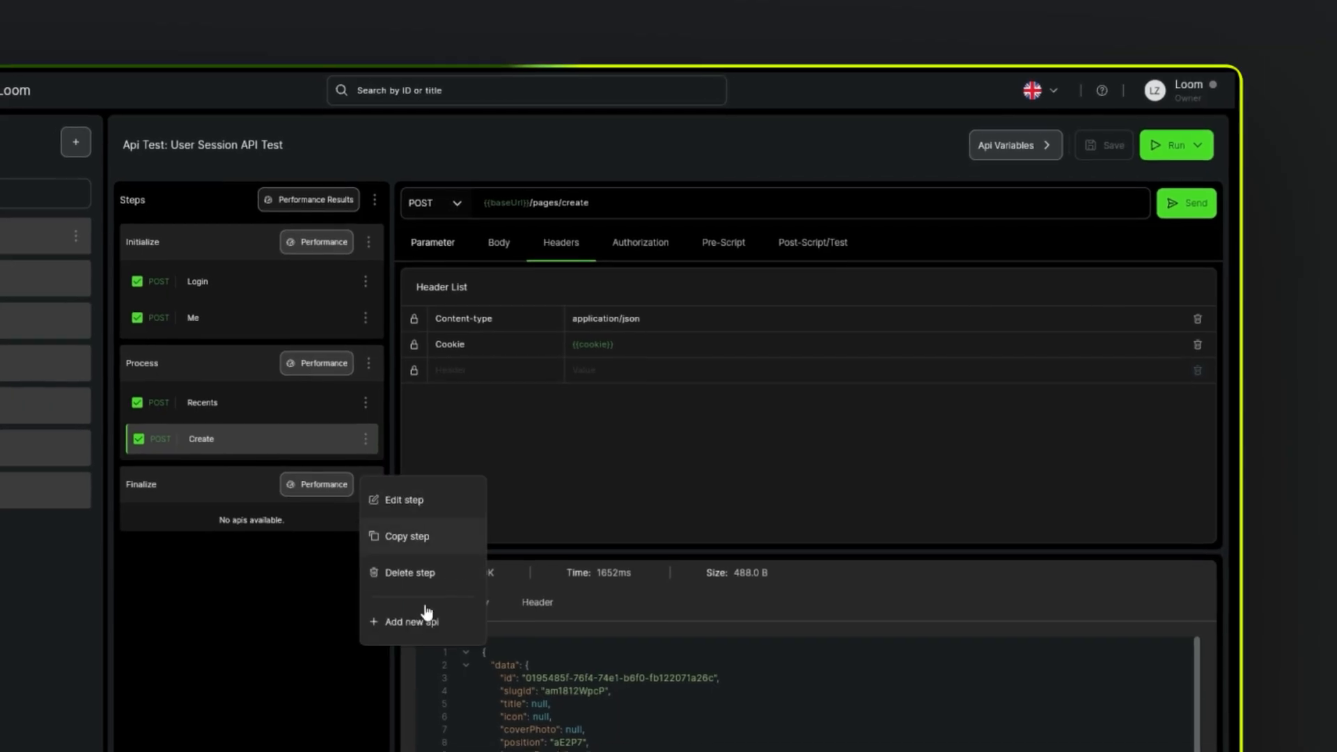
pyautogui.click(420, 618)
pyautogui.write('Logout')
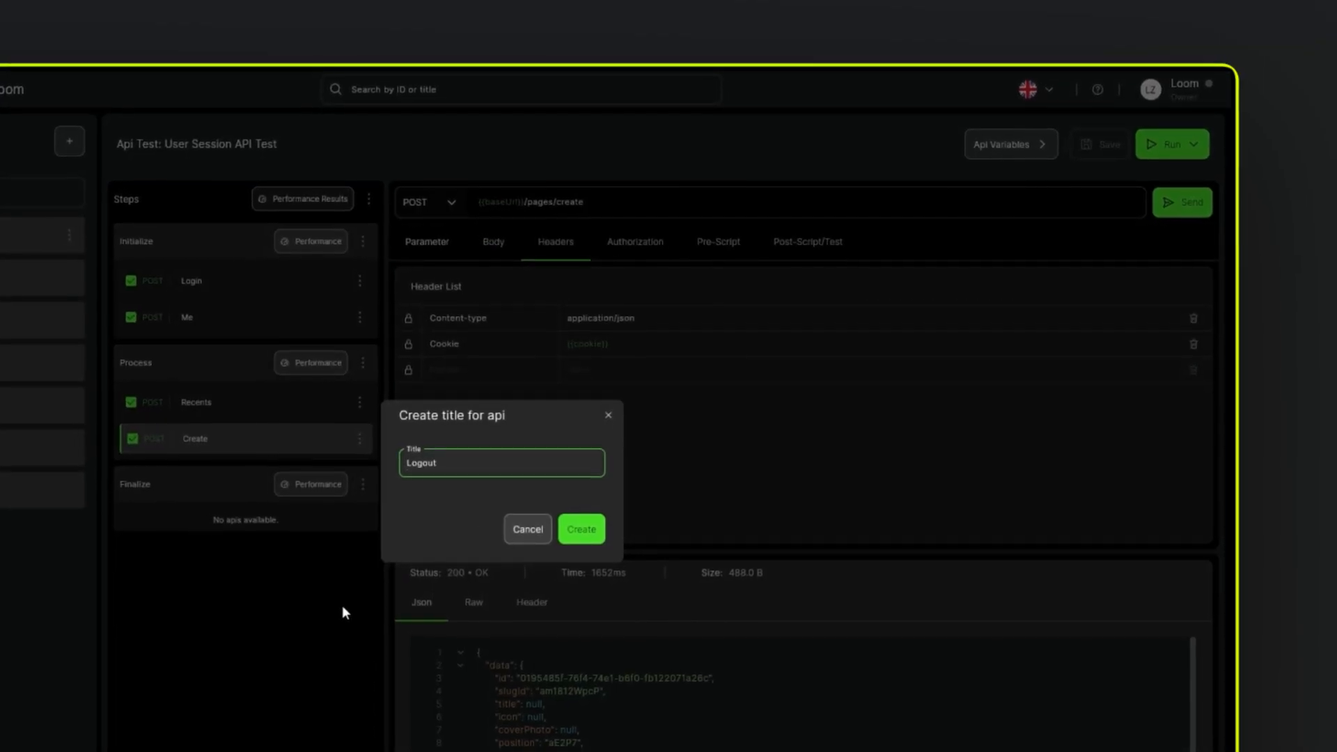
pyautogui.click(578, 537)
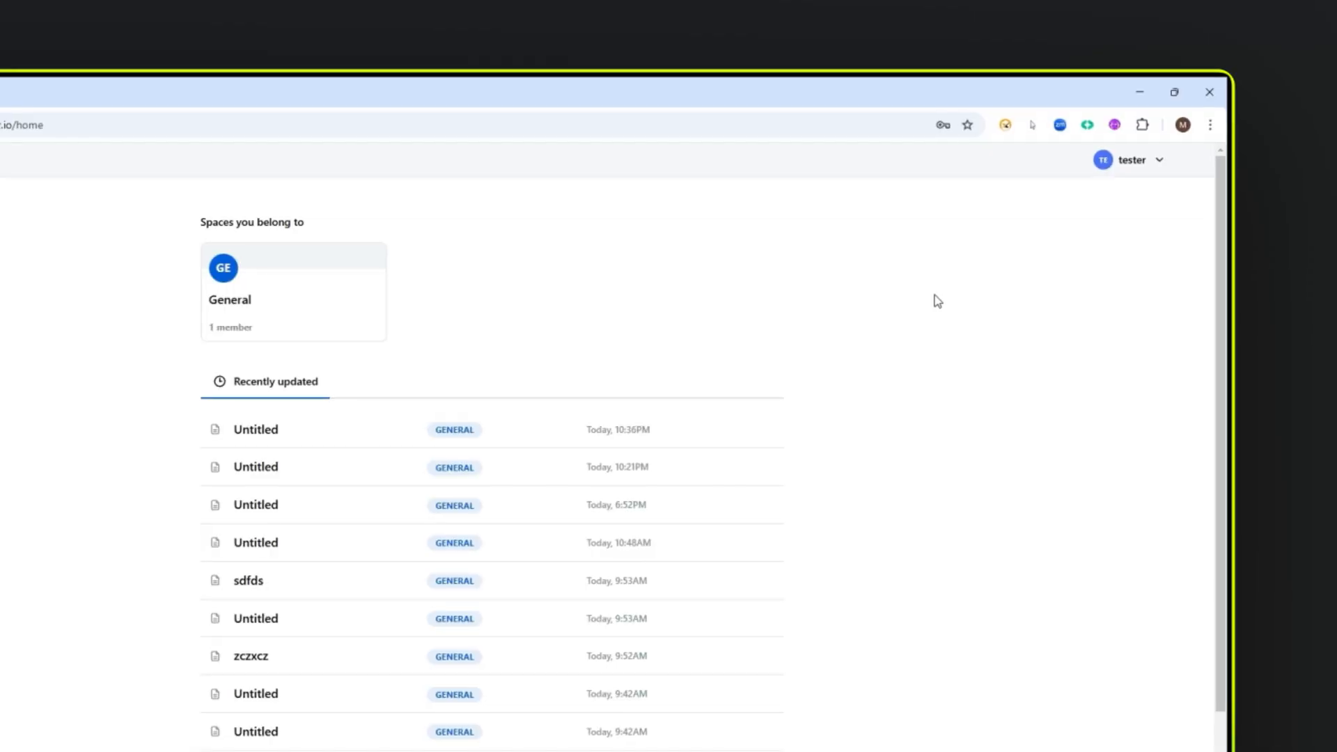
# Step: In Docmost, log out of the account with the browser's network monitor open and open the captured logout request's details
pyautogui.click(1134, 162)
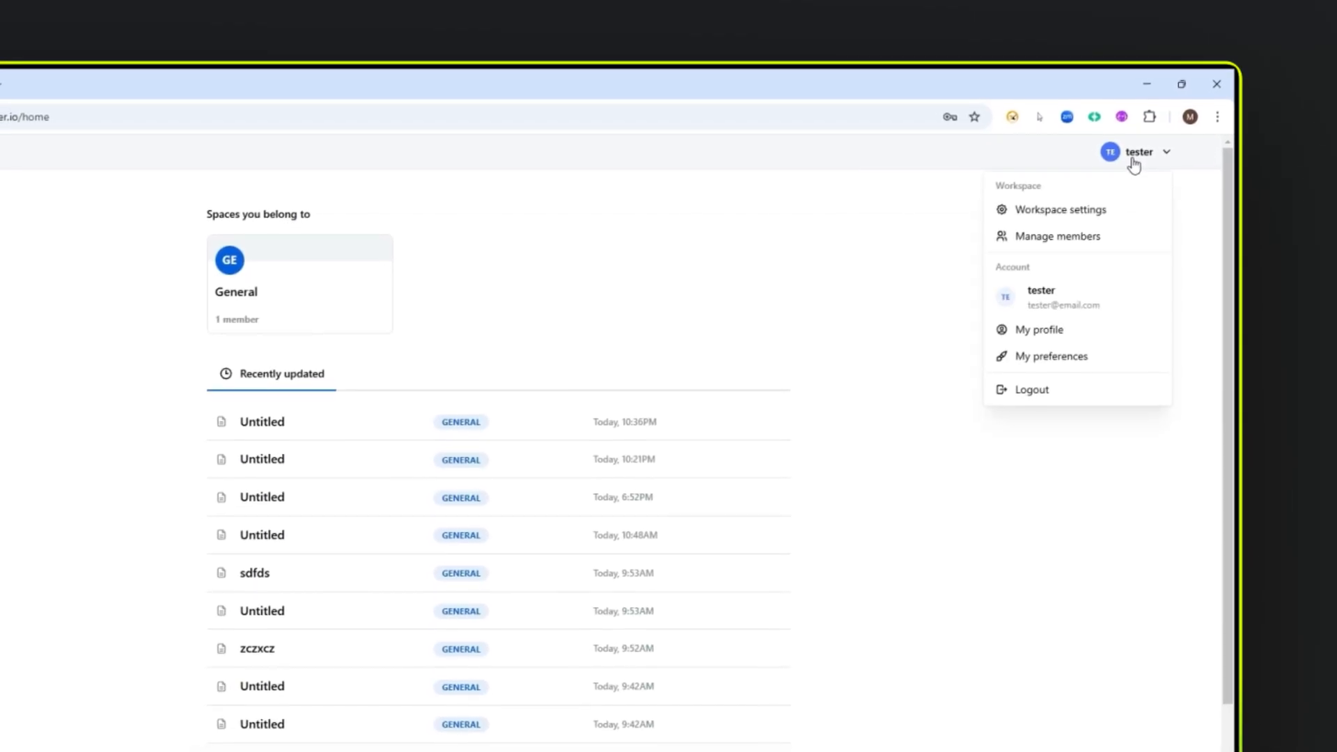
pyautogui.rightClick(785, 263)
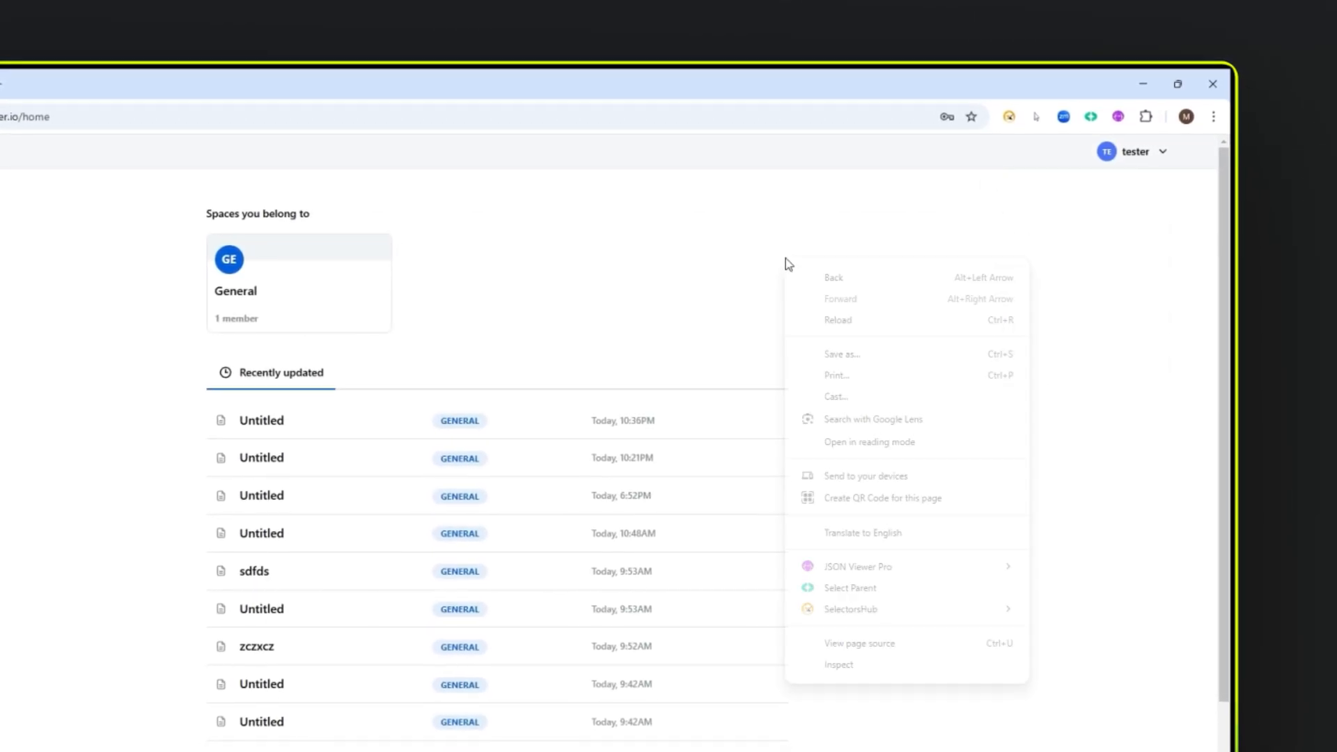
pyautogui.click(833, 663)
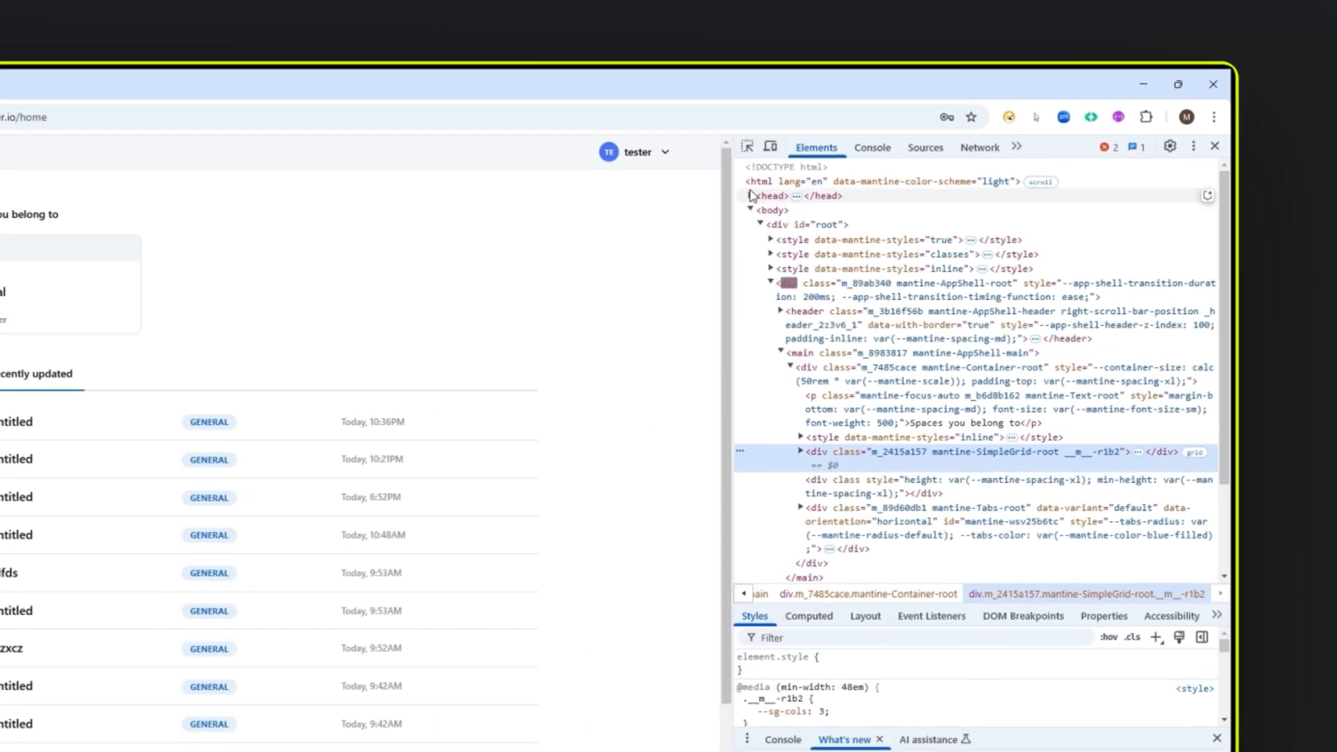
pyautogui.click(640, 150)
pyautogui.click(551, 402)
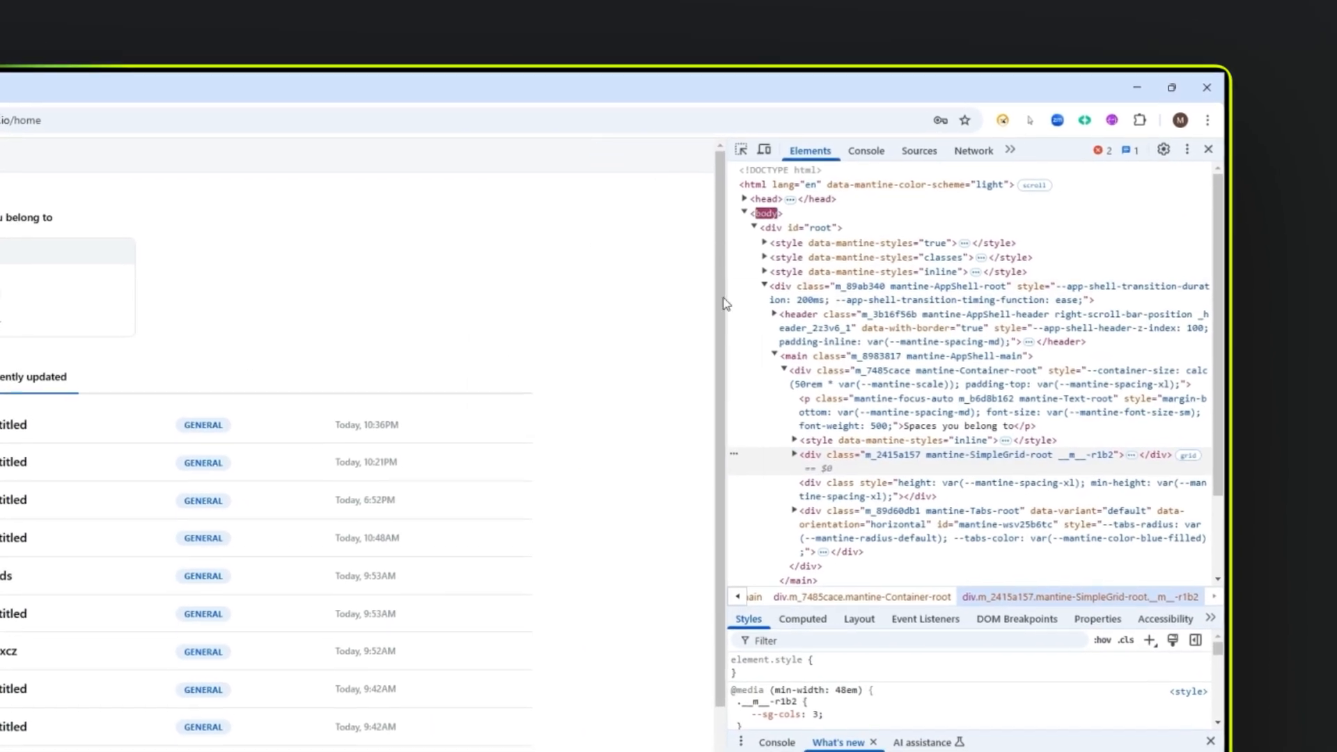
pyautogui.click(975, 155)
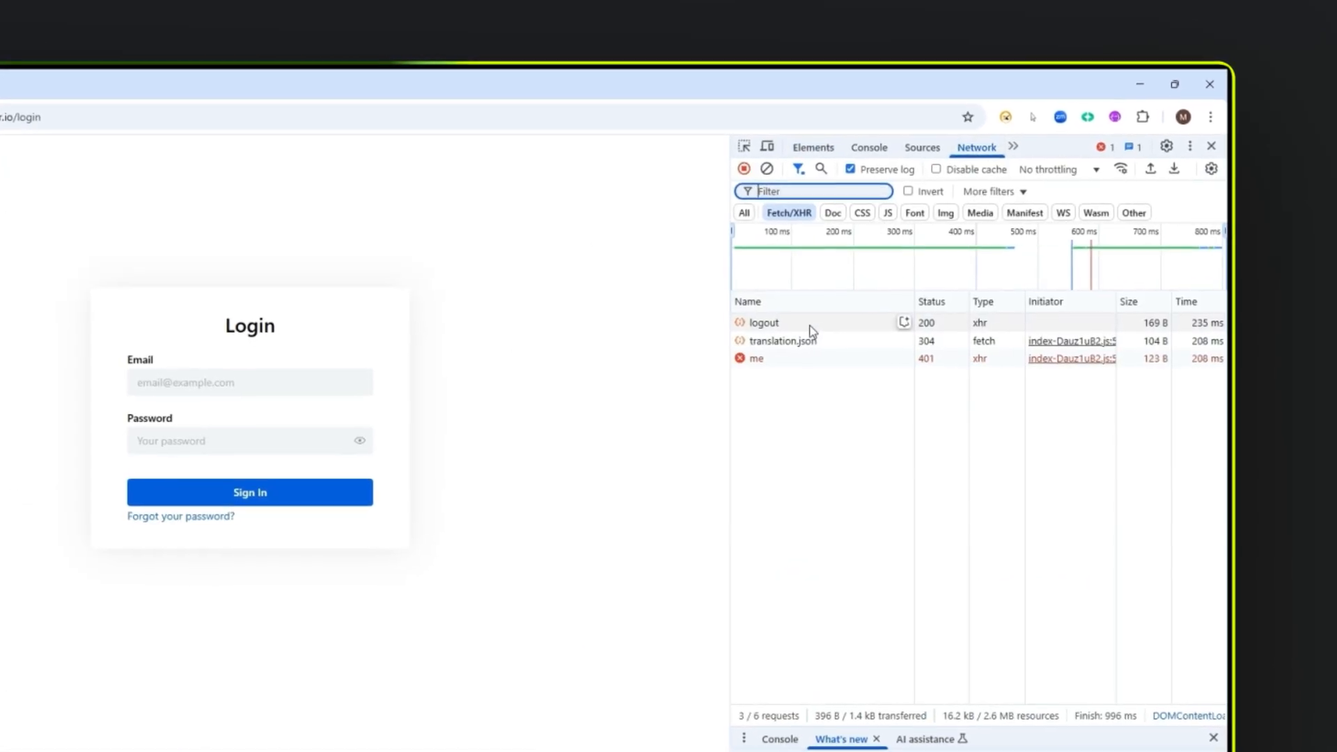
pyautogui.click(808, 324)
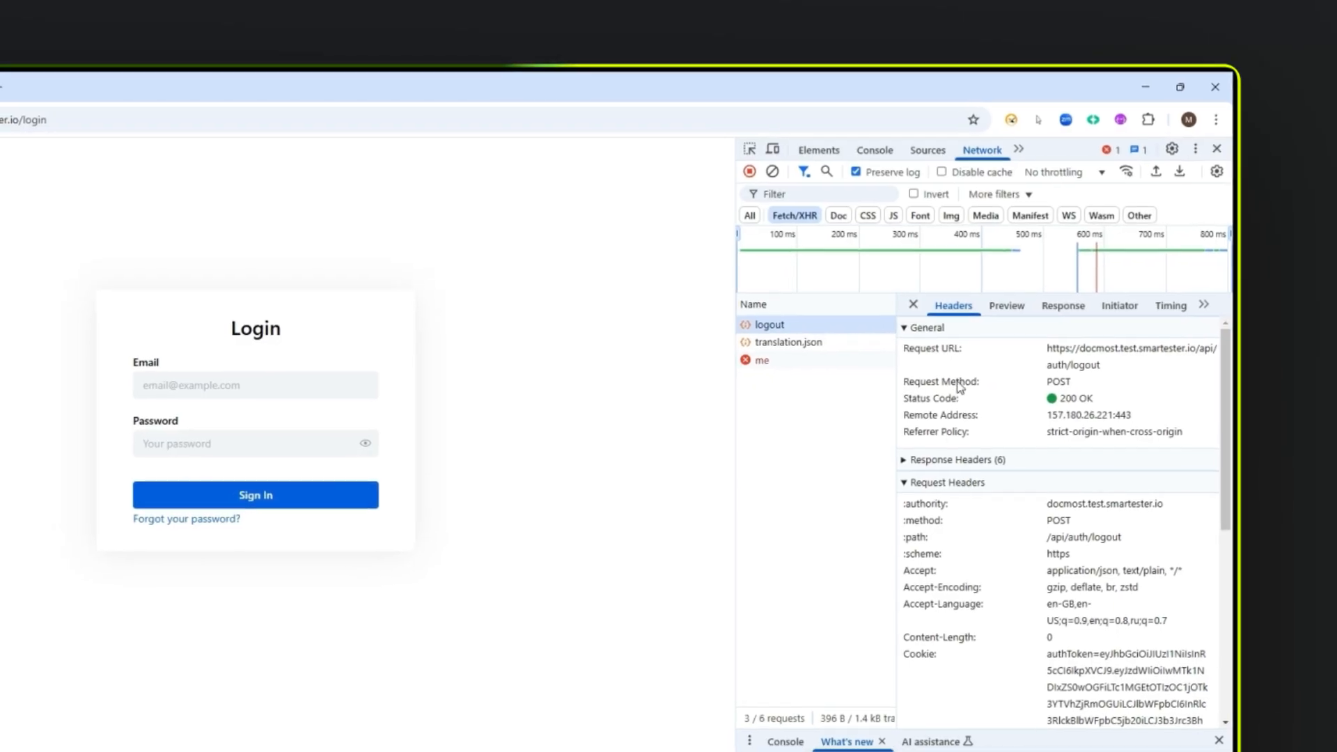
# Step: Copy the captured logout URL, set the Logout API's URL to {{baseUrl}}/auth/logout and its method to POST
pyautogui.moveTo(1045, 348); pyautogui.dragTo(1125, 375)
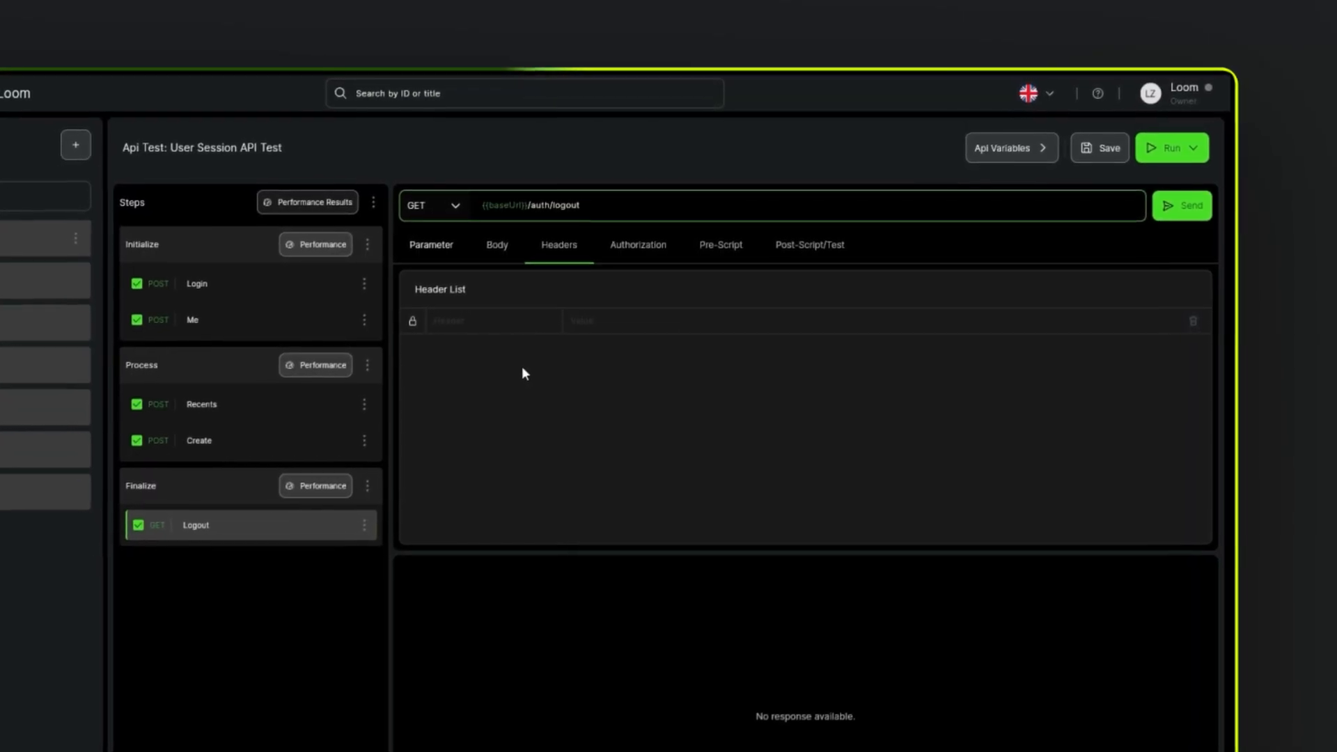
pyautogui.click(449, 208)
pyautogui.click(449, 236)
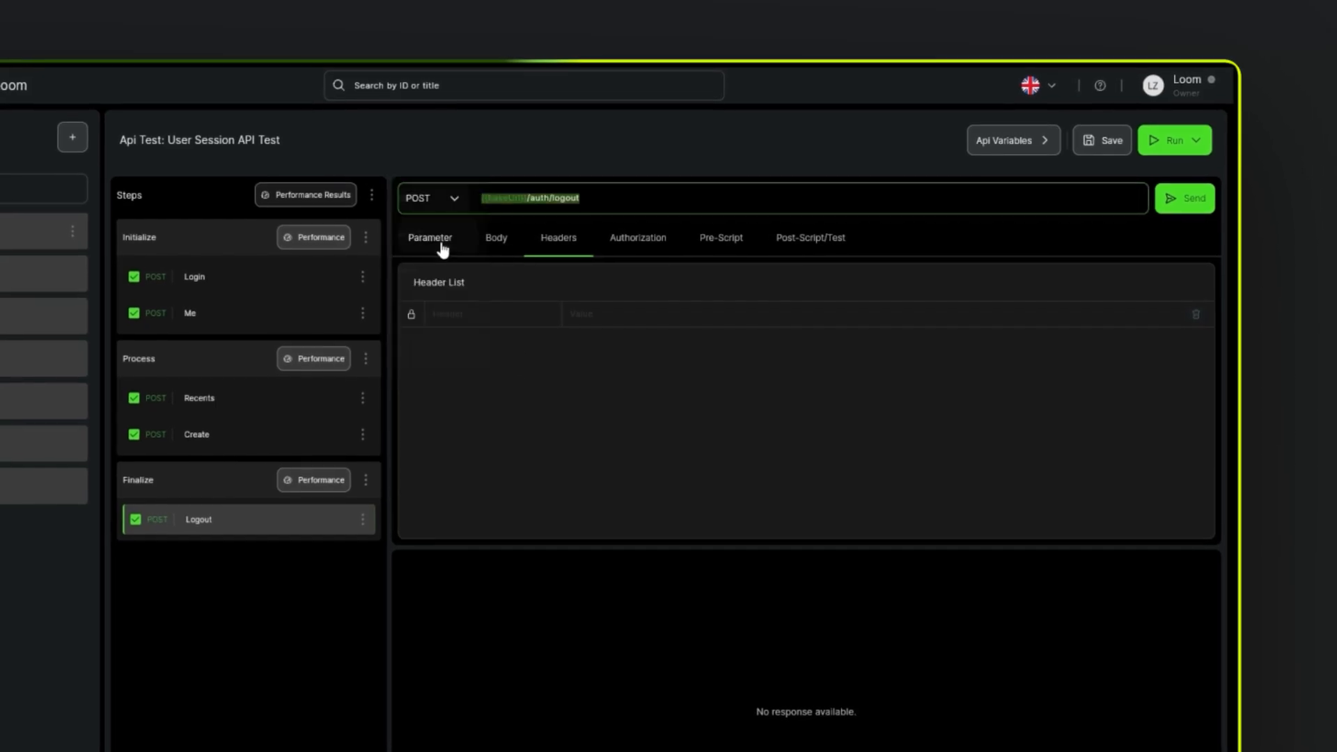
# Step: Add the headers Content-type with value application/json and Cookie with value {{cookie}} to the Logout API
pyautogui.write('Content-type')
pyautogui.press('Tab')
pyautogui.write('application/json')
pyautogui.press('Tab')
pyautogui.write('Cookie')
pyautogui.press('Tab')
pyautogui.write('{{cookie}}')
pyautogui.click(496, 242)
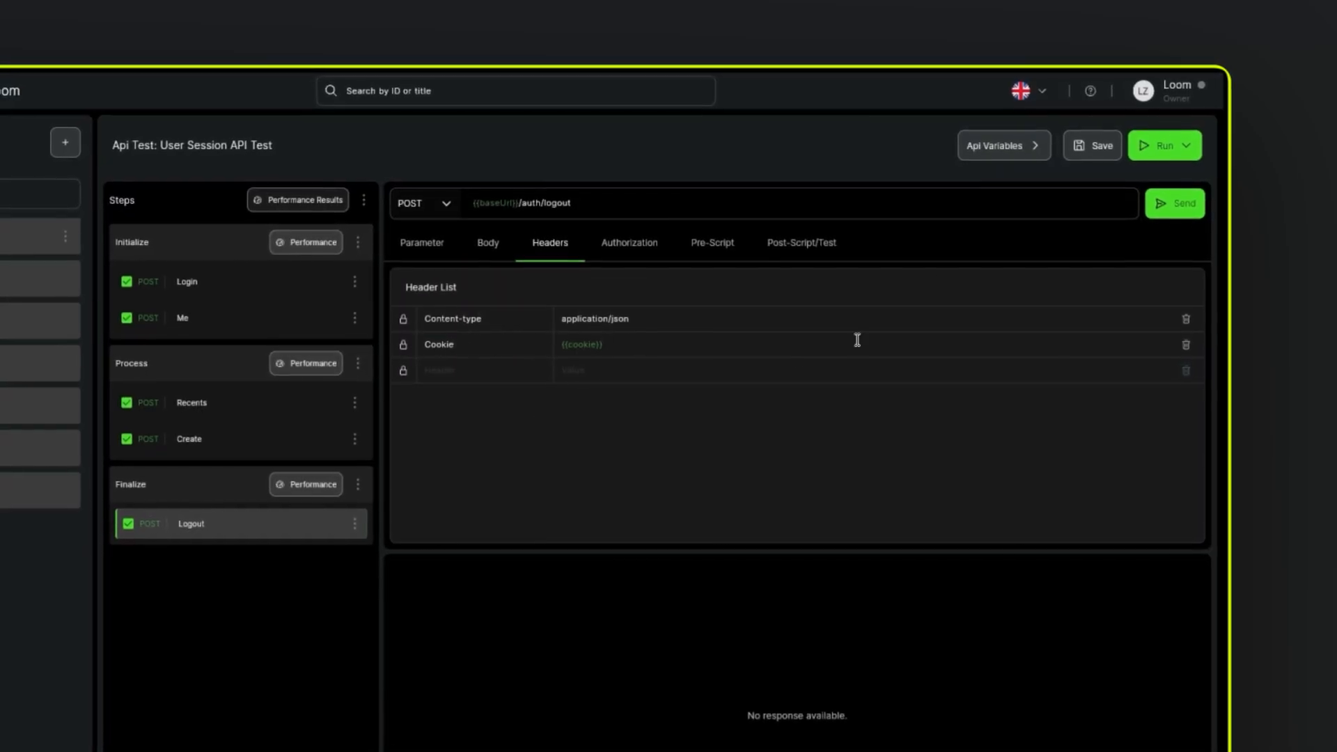
# Step: Save the test and send the Logout request
pyautogui.click(1091, 157)
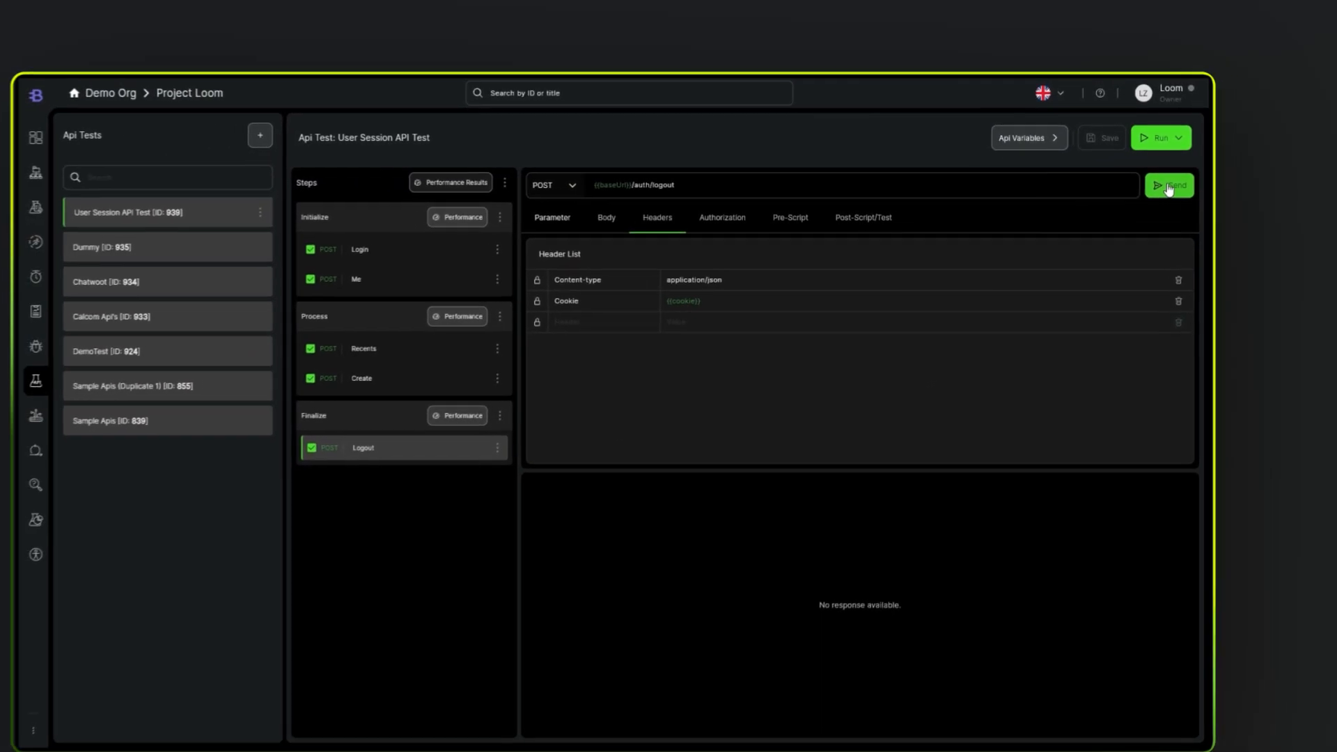
pyautogui.click(1175, 191)
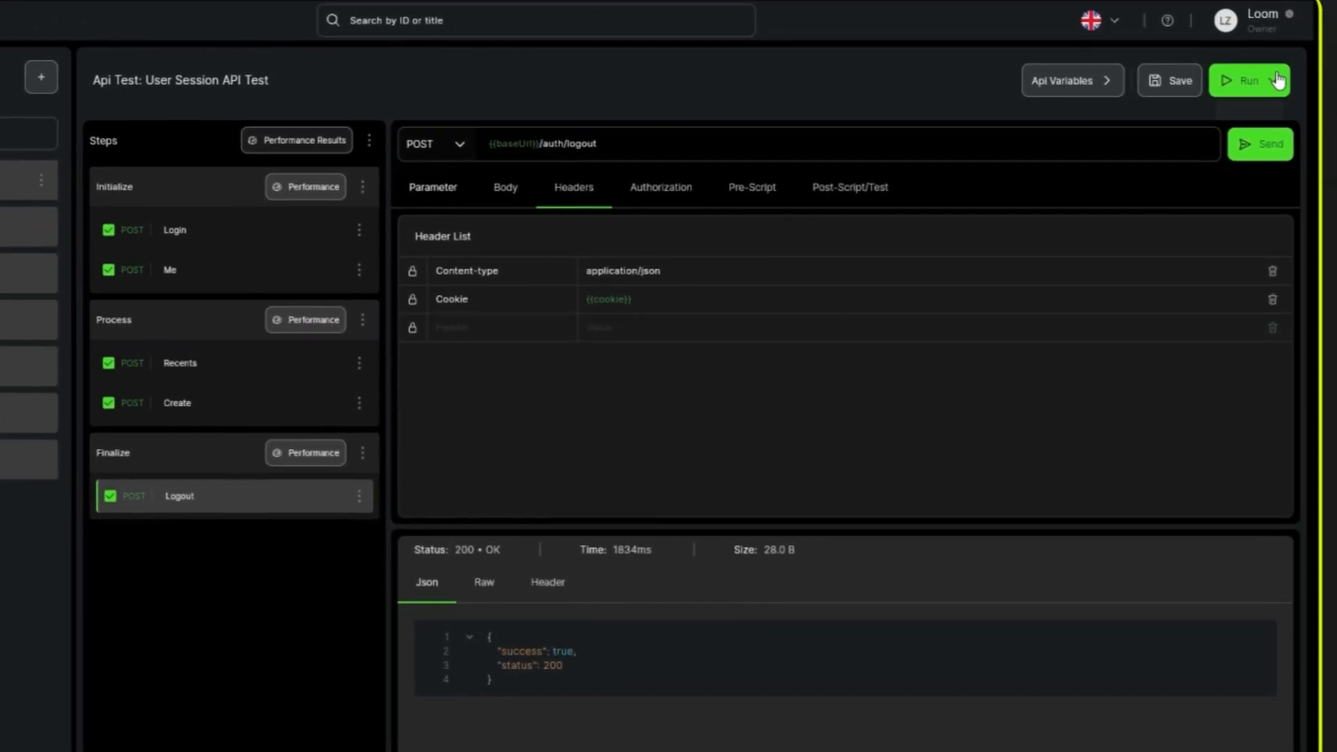
# Step: Run the whole test as API test (Gateway) with the Organization agent type and the gateway My Gateway
pyautogui.click(1278, 81)
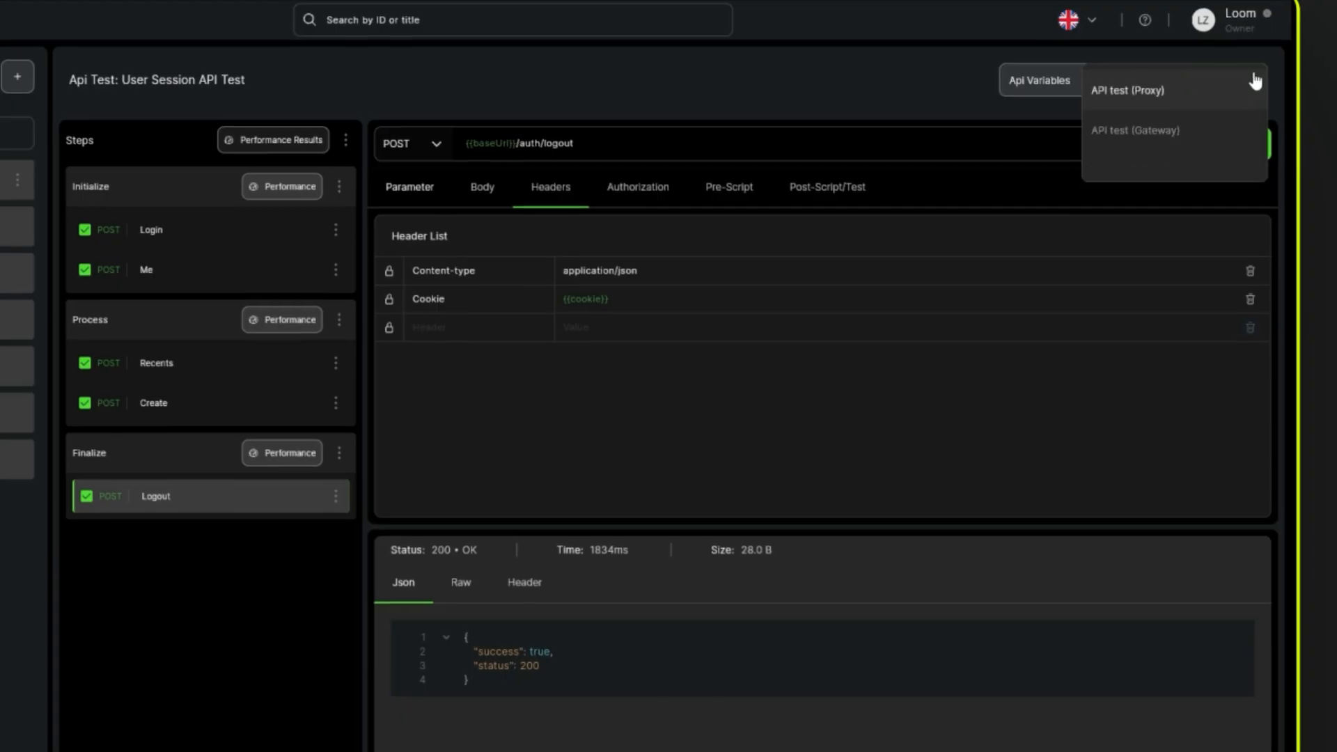
pyautogui.click(1220, 126)
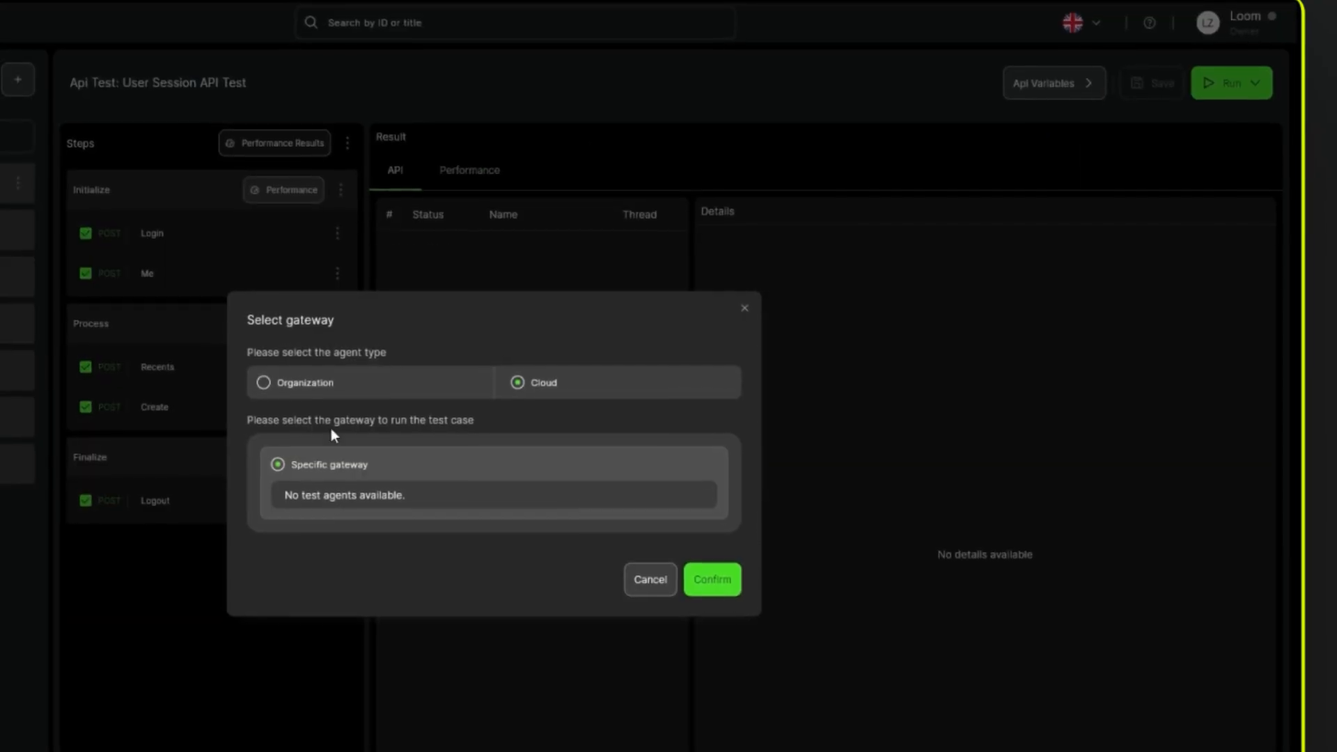
pyautogui.click(339, 506)
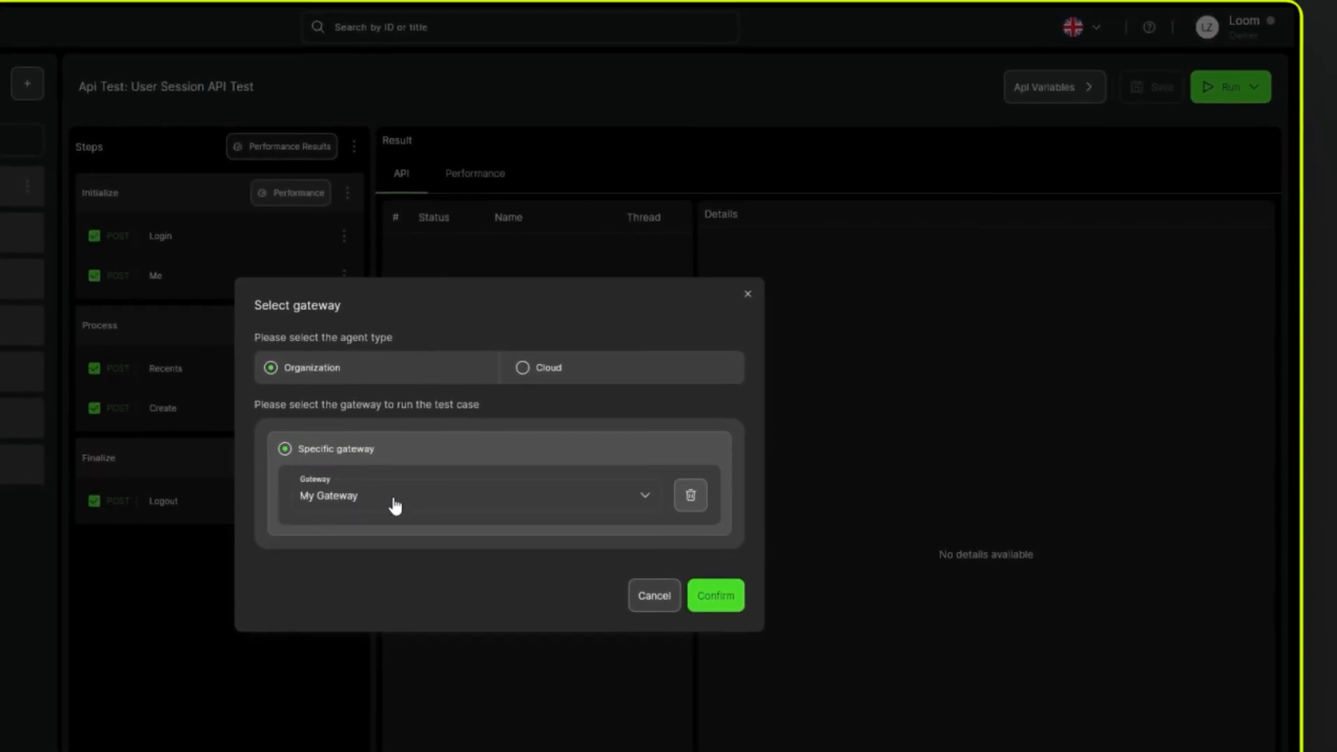
pyautogui.click(712, 595)
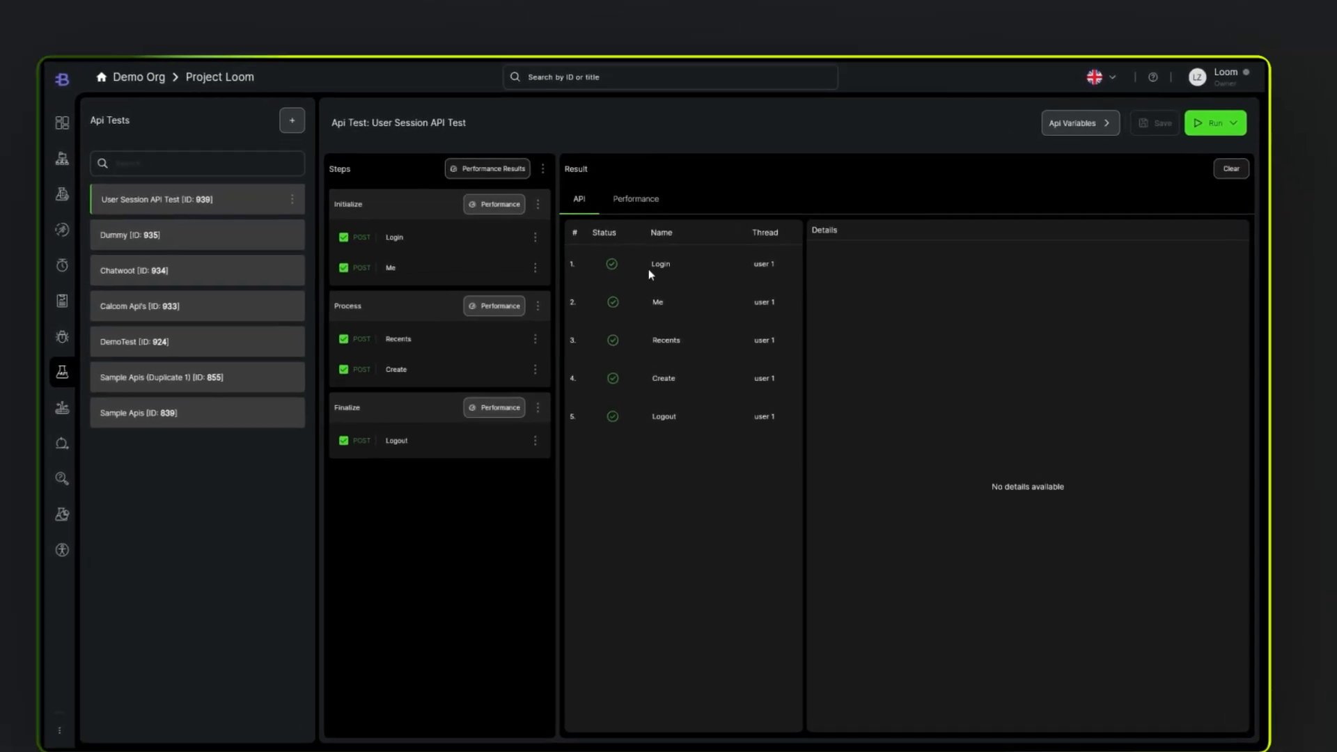
# Step: Review the run result details of the Login, Me and Recents APIs
pyautogui.click(649, 273)
pyautogui.click(658, 302)
pyautogui.click(666, 340)
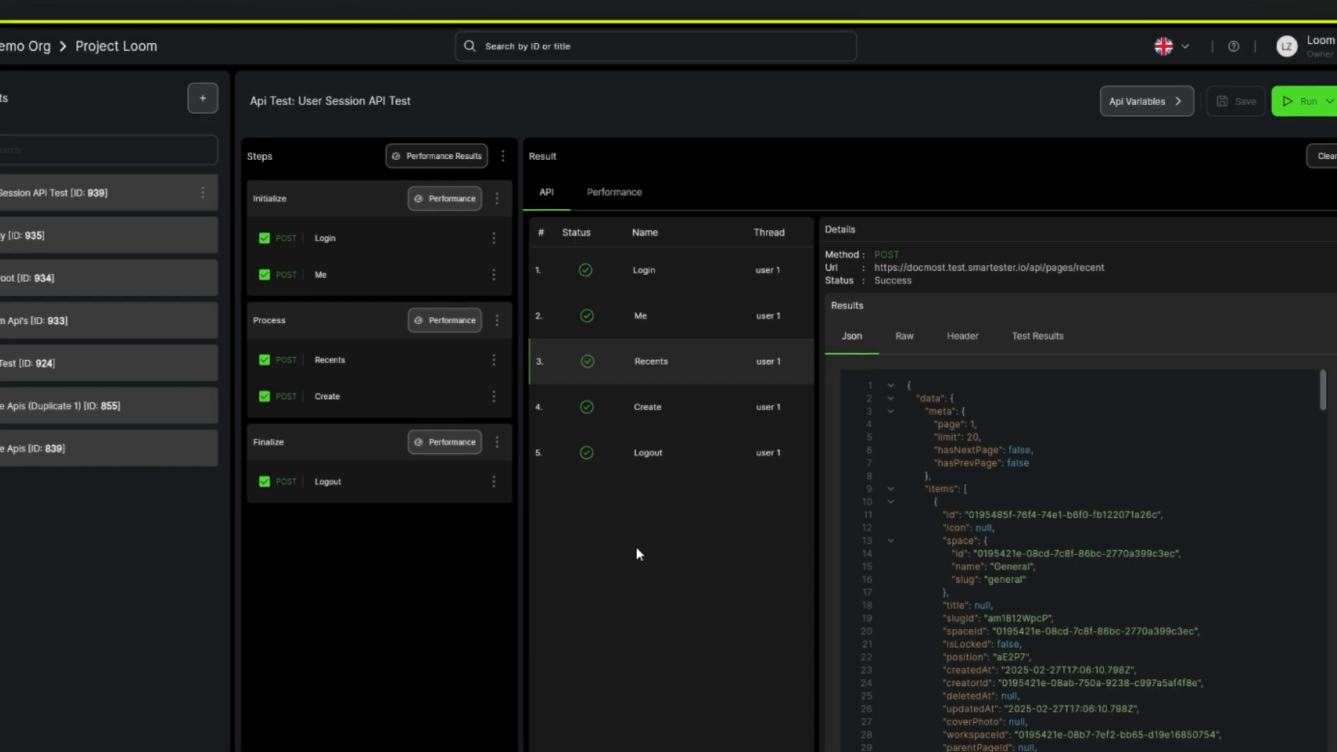
# Step: Add a pre-script to the Login API that stores the account password in the environment variable password using st.env.set
pyautogui.click(358, 244)
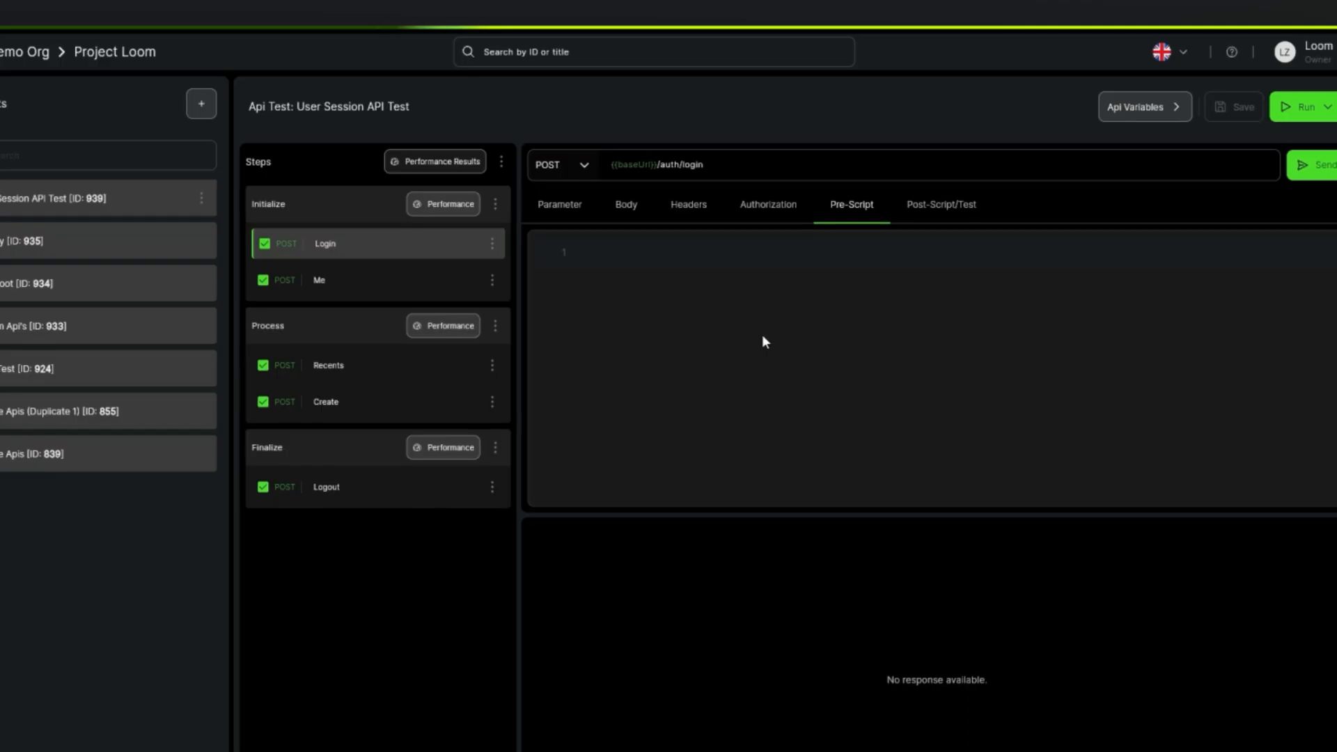
pyautogui.click(944, 198)
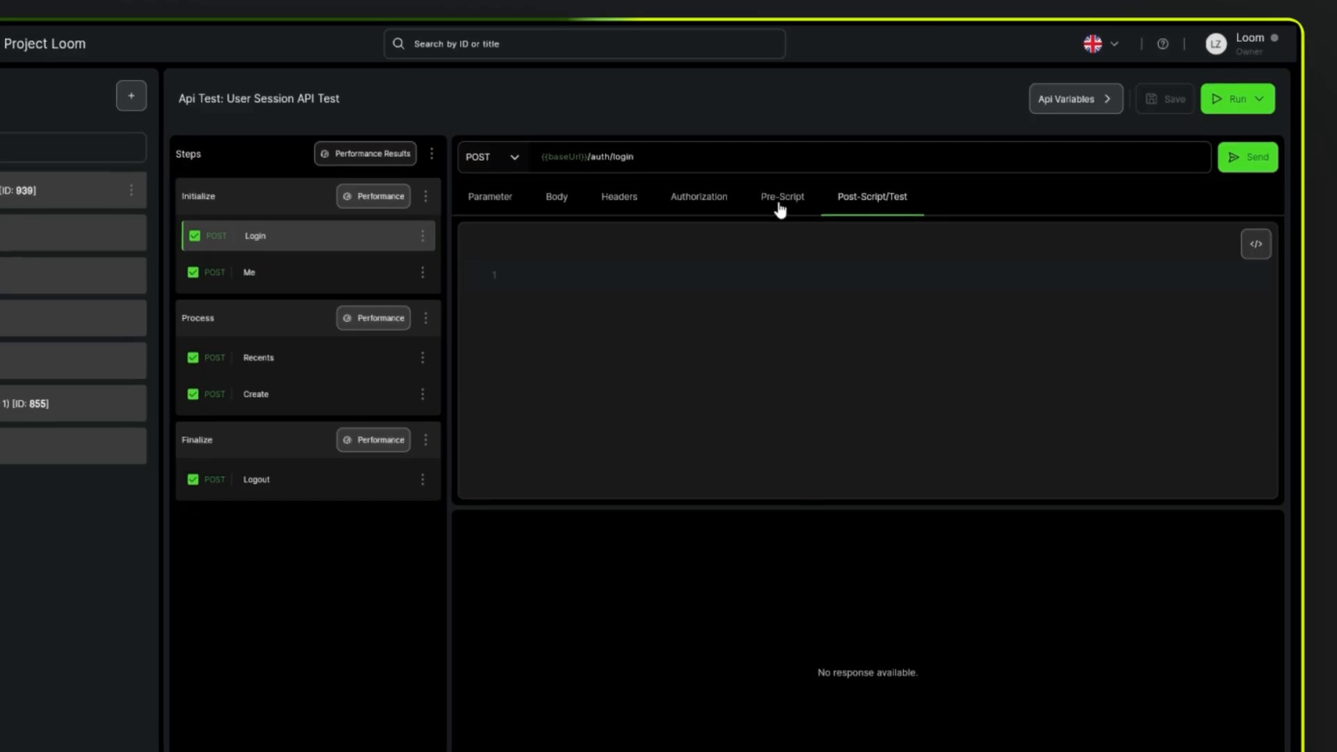
pyautogui.click(783, 213)
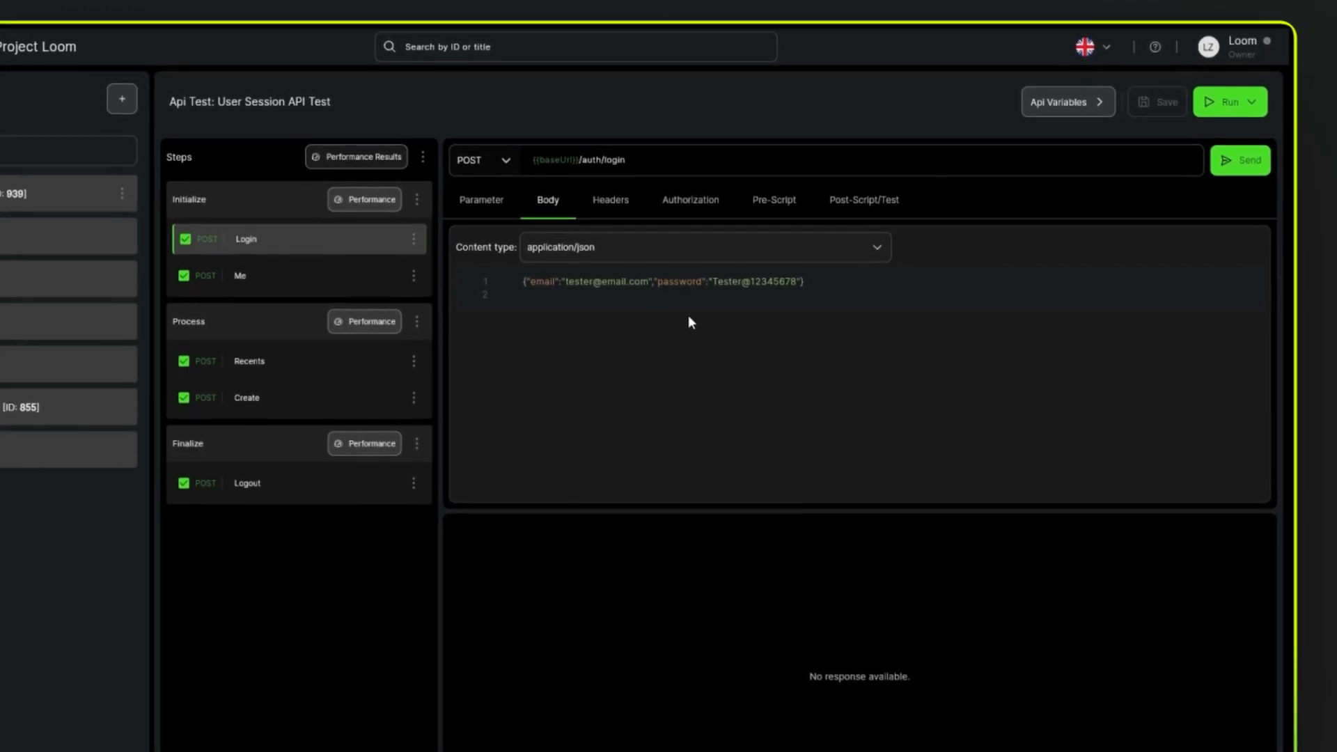
pyautogui.click(771, 203)
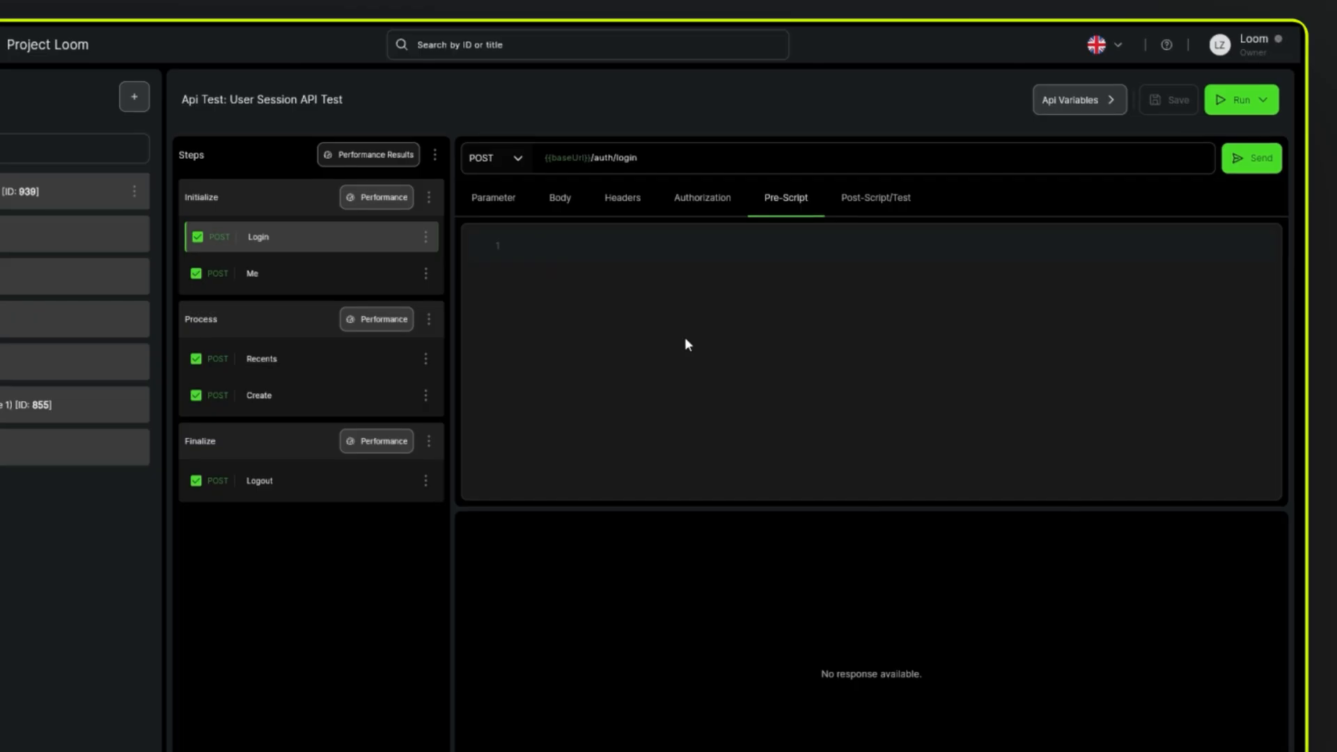
pyautogui.hotkey('ctrl', 'v')
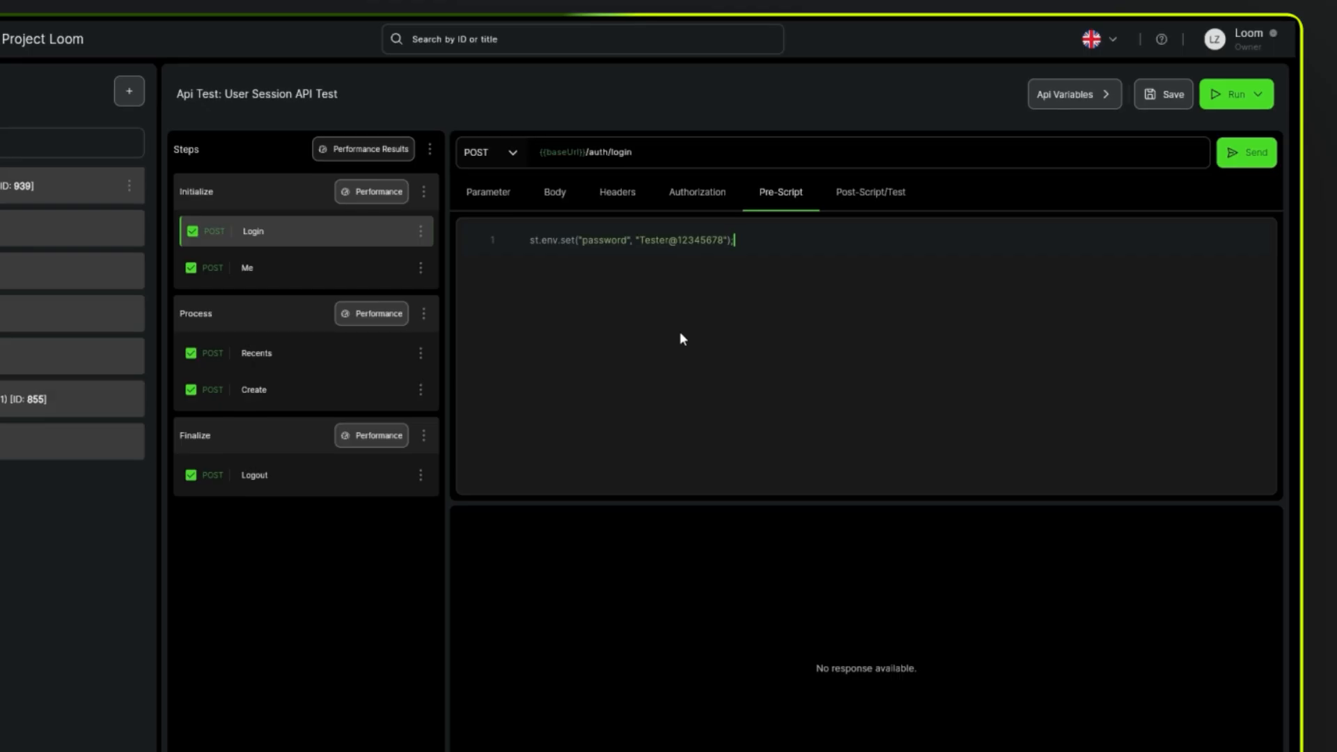
# Step: Replace the hard-coded password value in the Login API's body with {{password}} and save the test
pyautogui.click(562, 199)
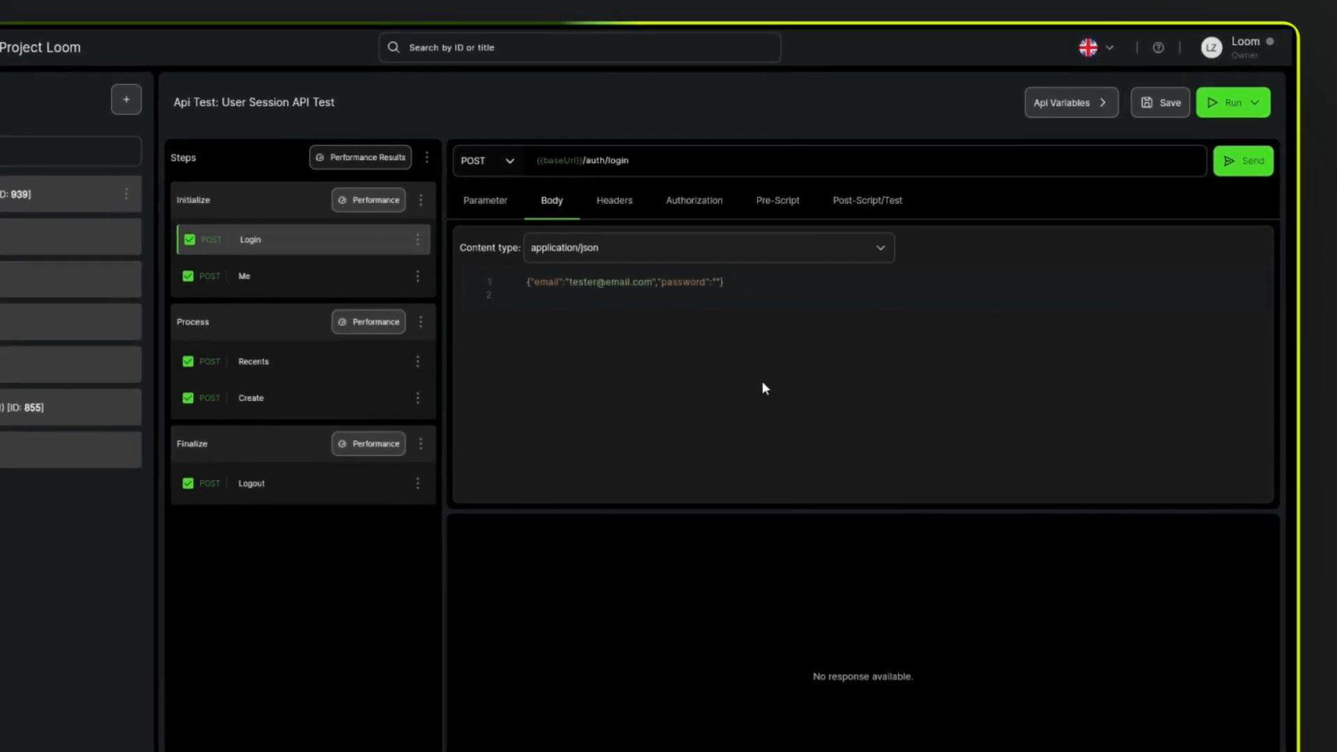
pyautogui.write('{{p')
pyautogui.press('Return')
pyautogui.write('}}')
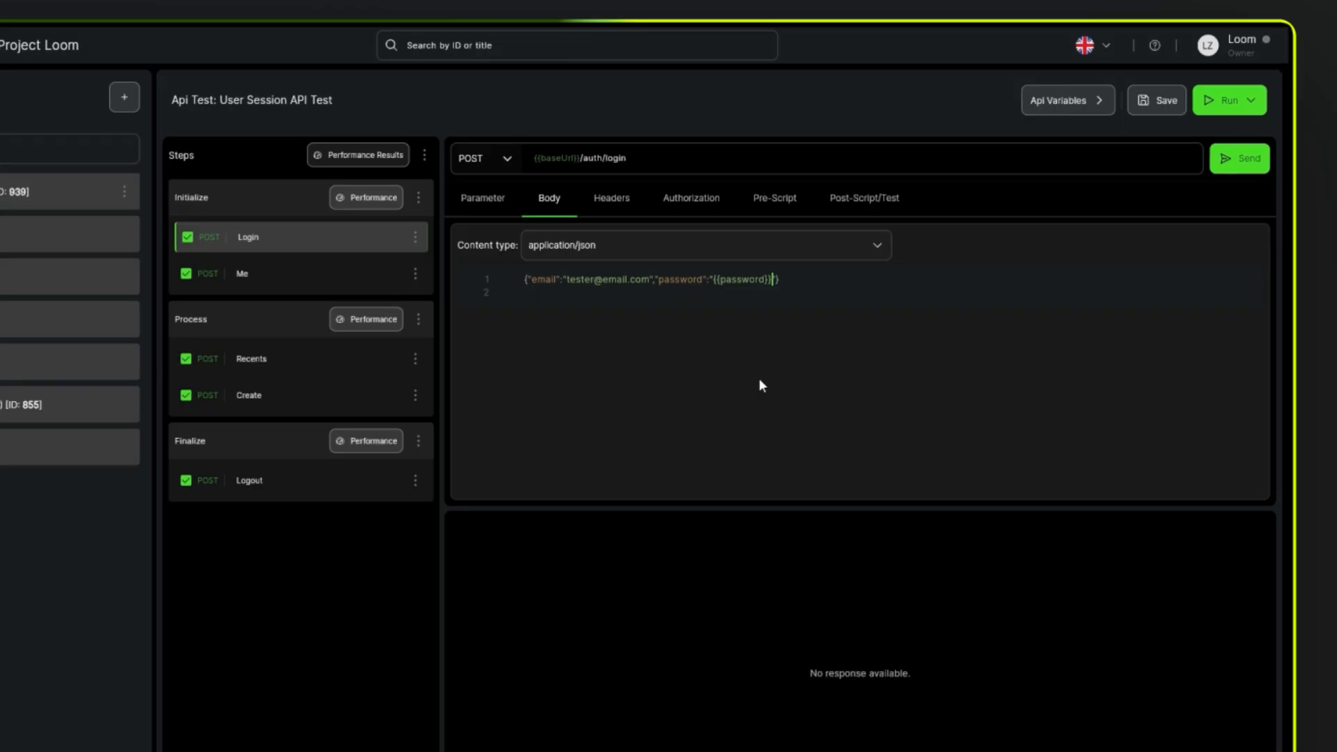
pyautogui.click(1156, 98)
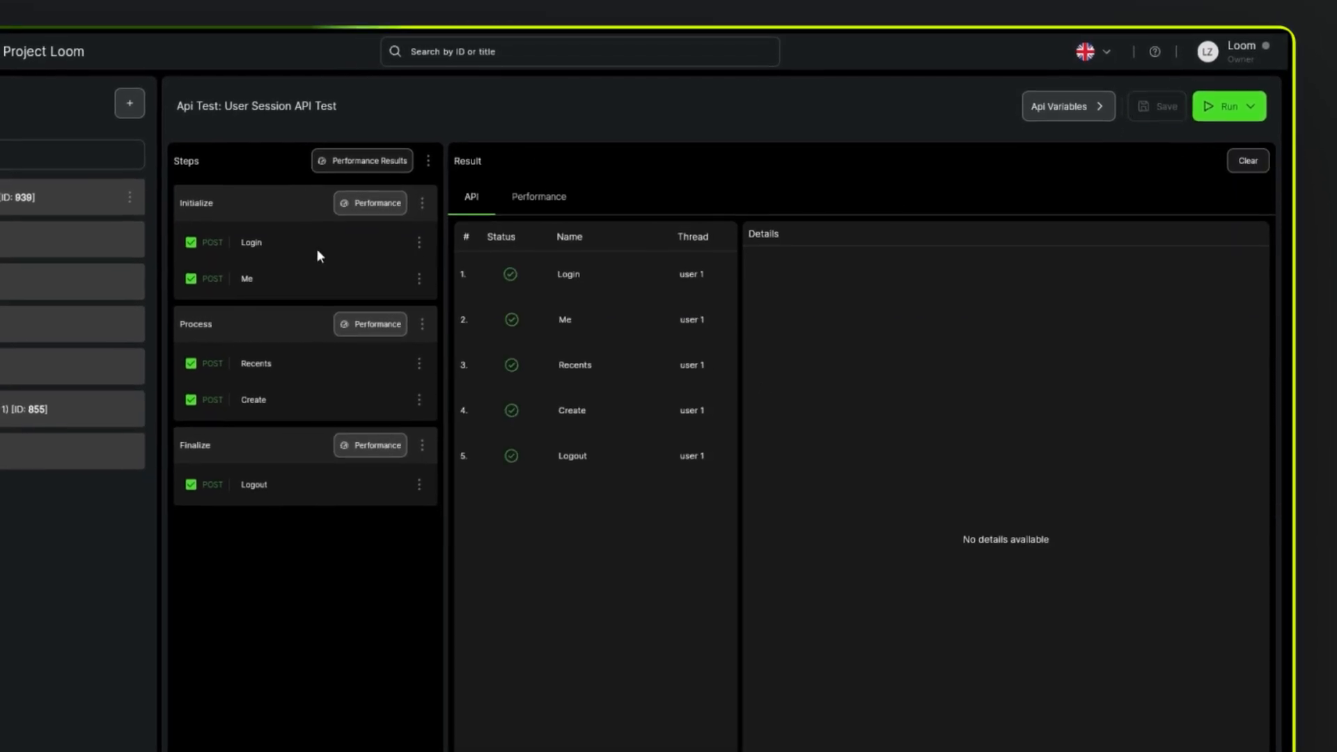
# Step: Rerun the whole test as API test (Gateway) with the Organization agent type and My Gateway, and open the Login result
pyautogui.click(312, 240)
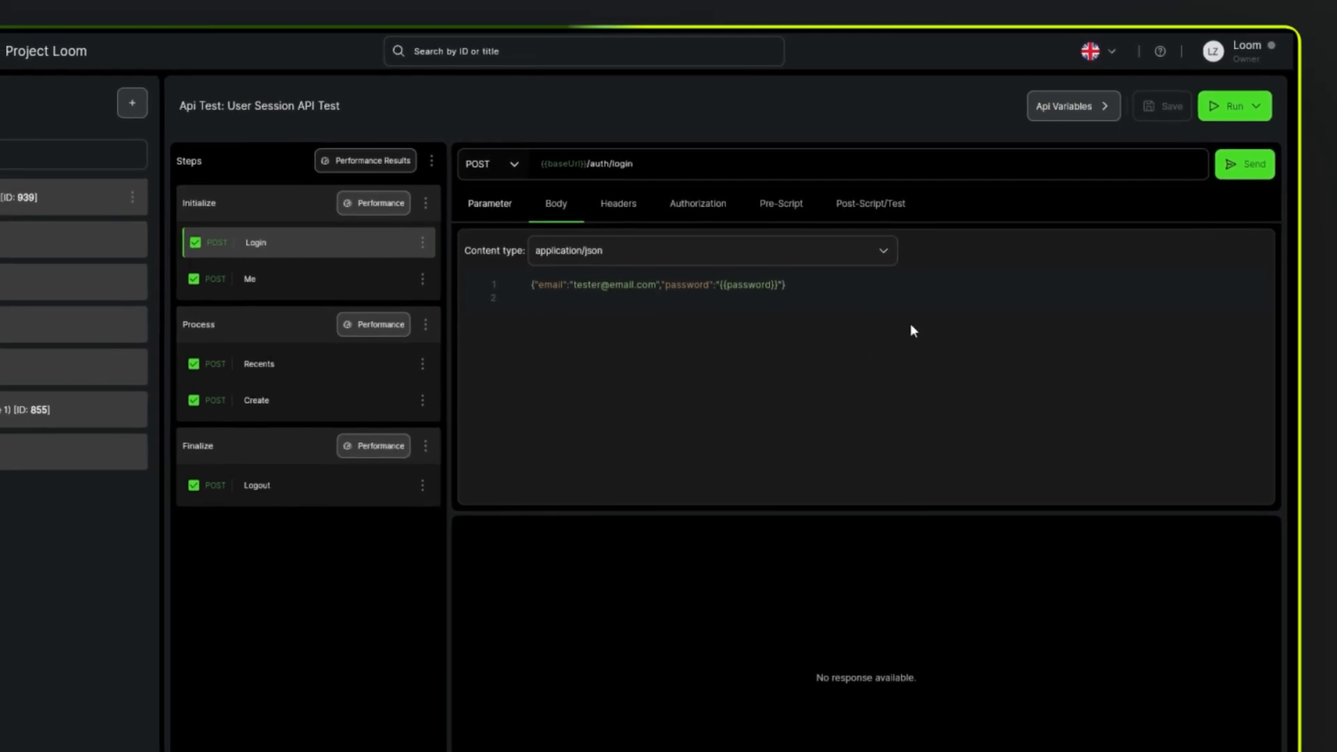
pyautogui.click(1260, 104)
pyautogui.click(1214, 145)
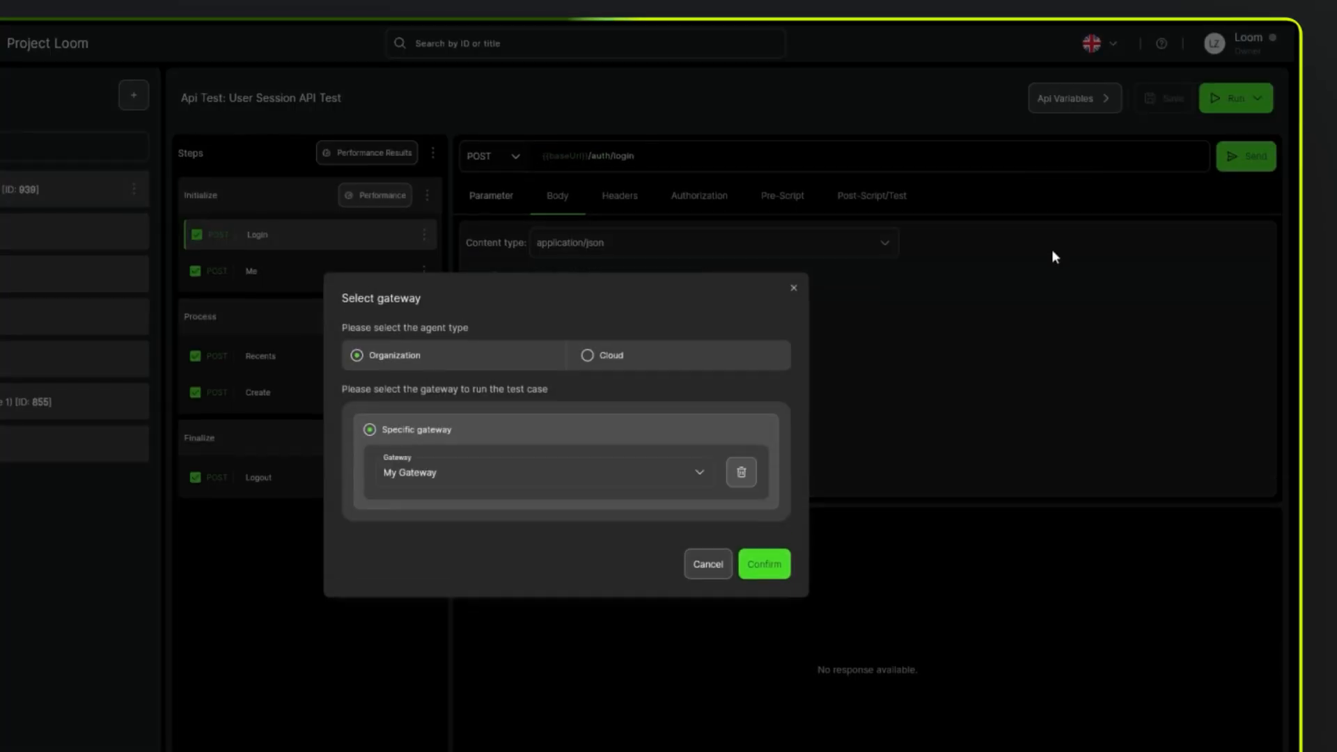
pyautogui.click(516, 489)
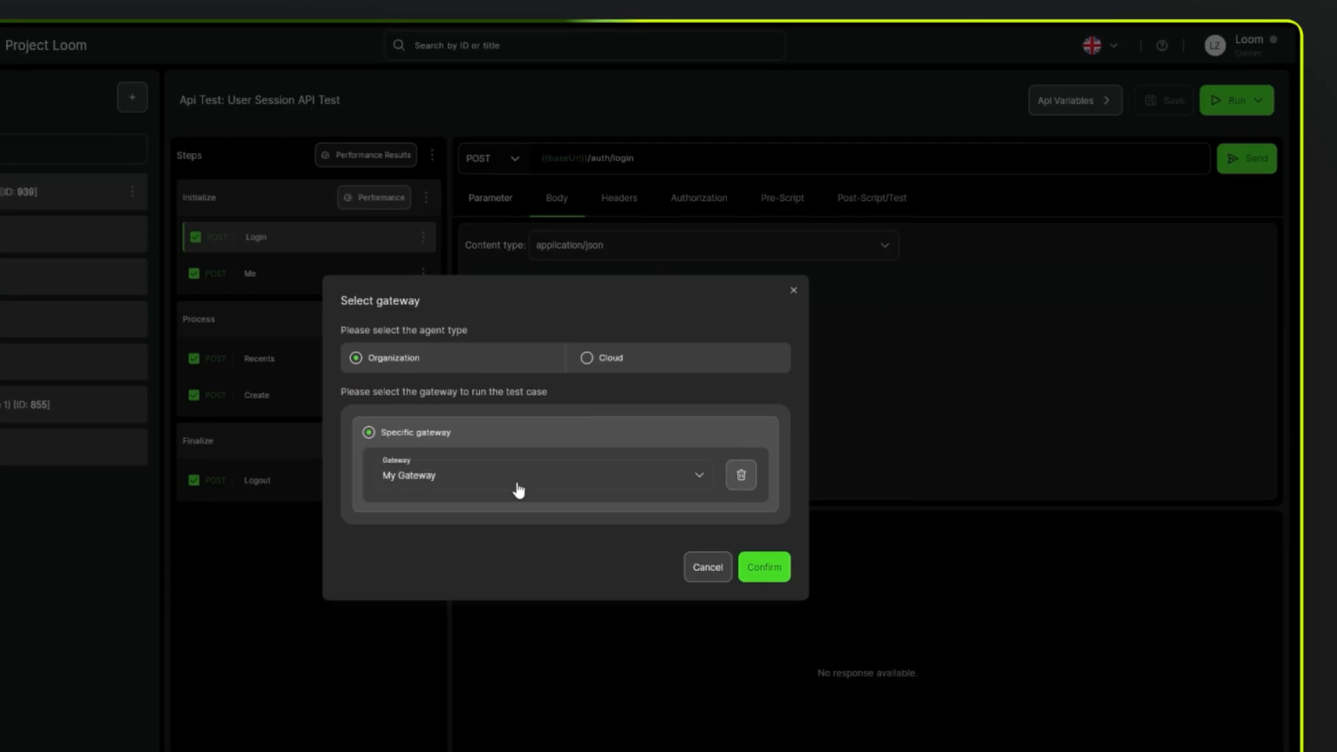
pyautogui.click(761, 576)
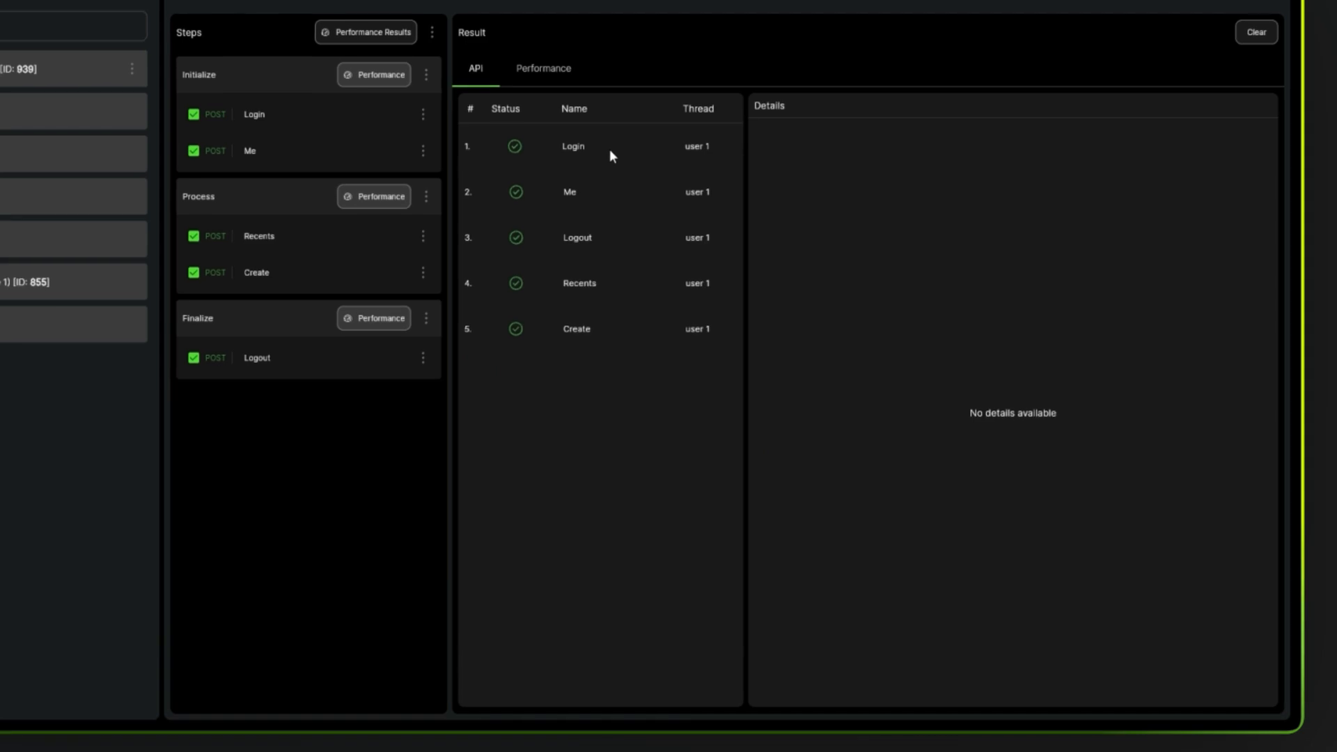
pyautogui.click(610, 144)
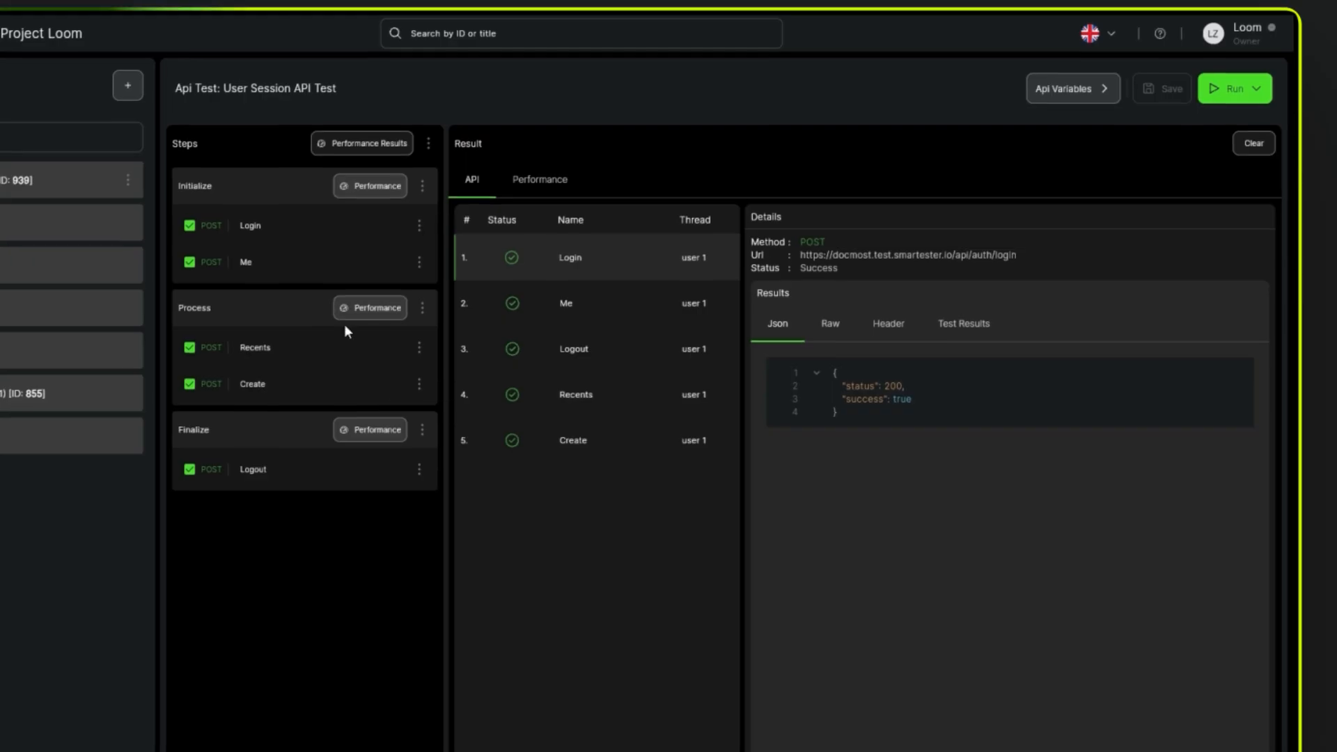
# Step: Check the request headers of the Me, Recents, Create and Login APIs for the Cookie header
pyautogui.click(281, 271)
pyautogui.click(306, 343)
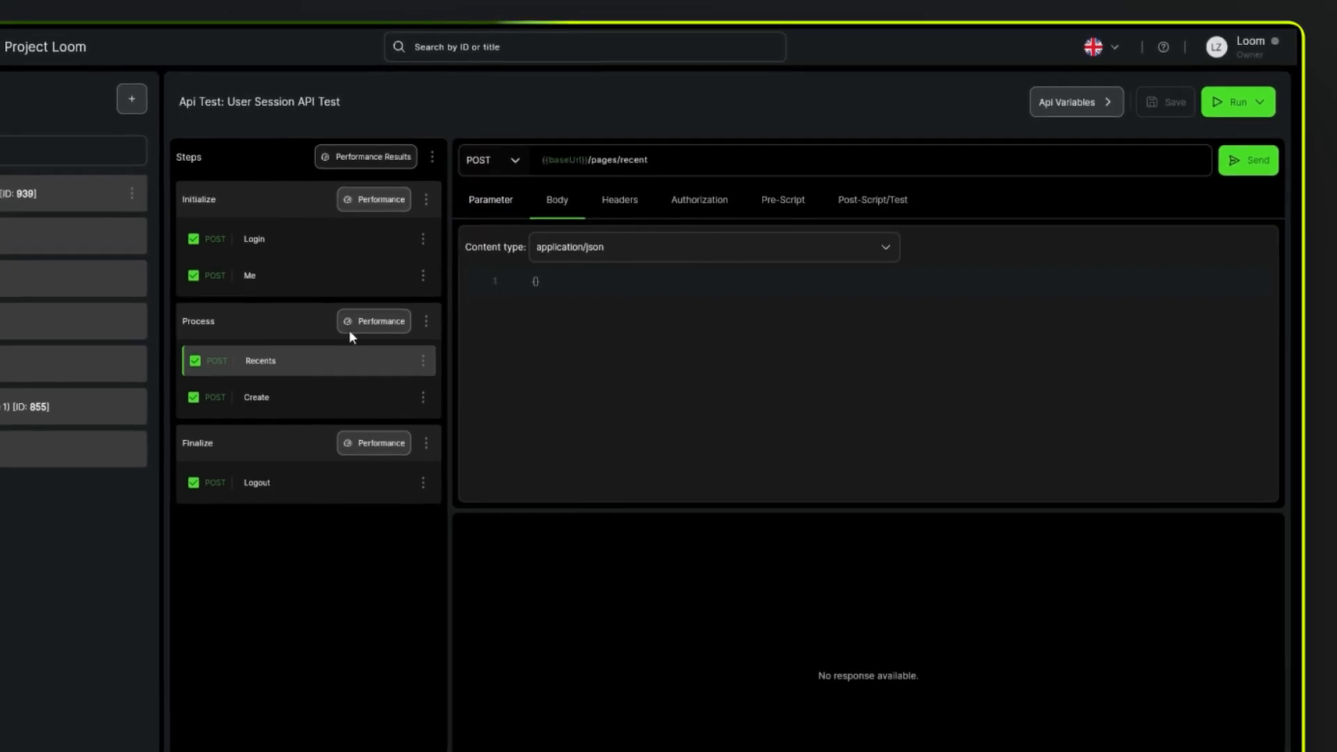
pyautogui.click(619, 199)
pyautogui.click(326, 272)
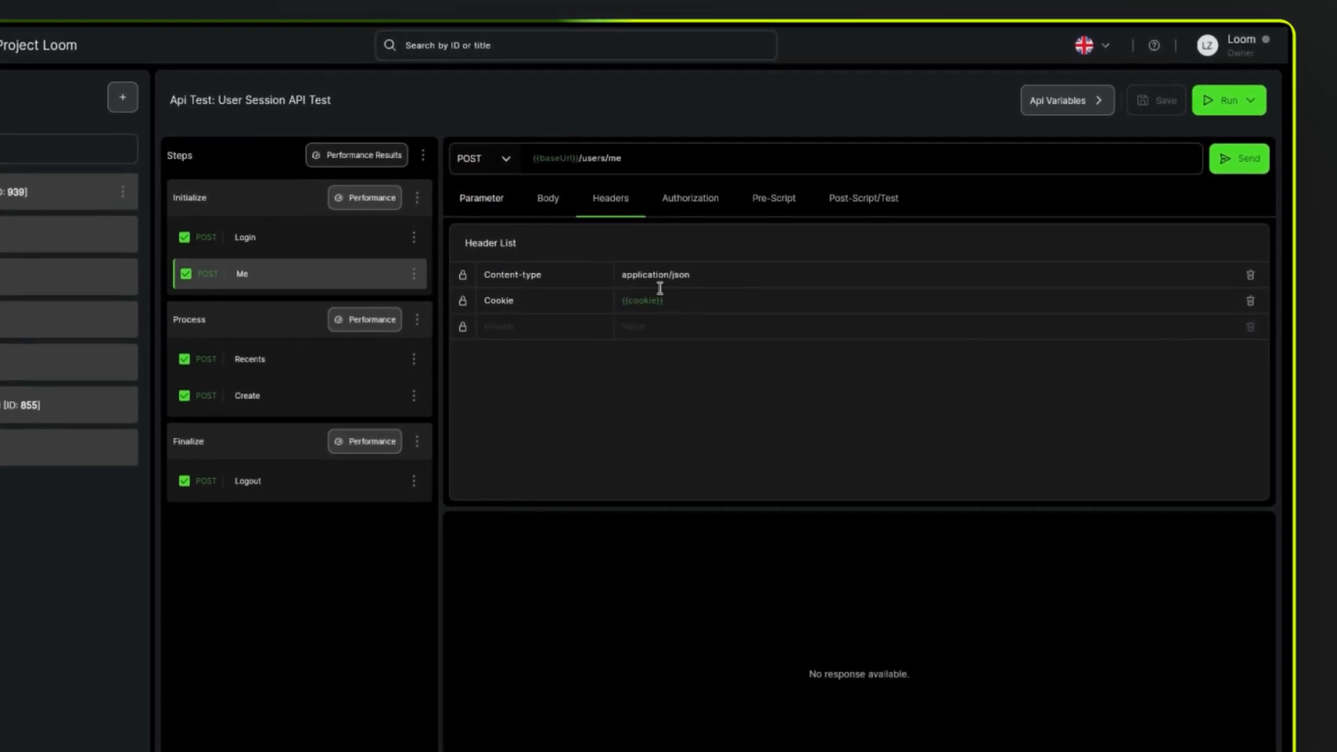
pyautogui.click(272, 358)
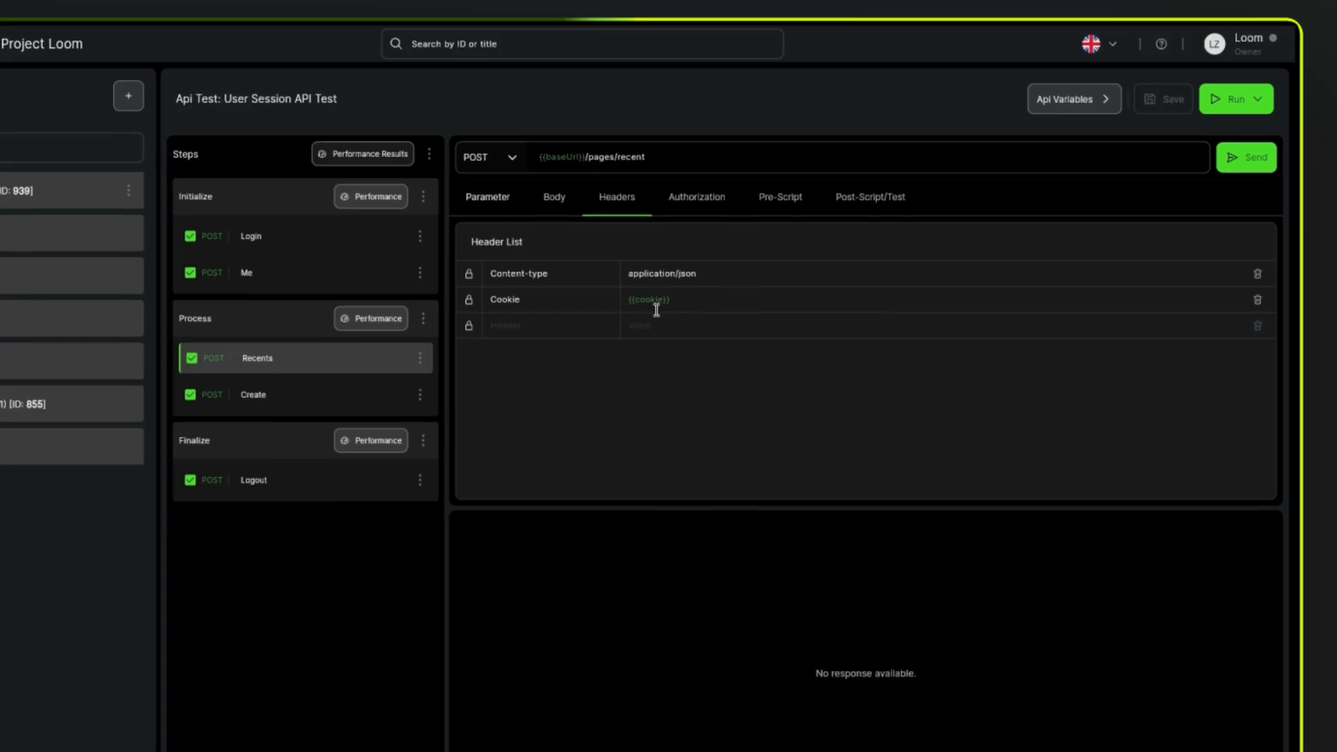
pyautogui.click(303, 392)
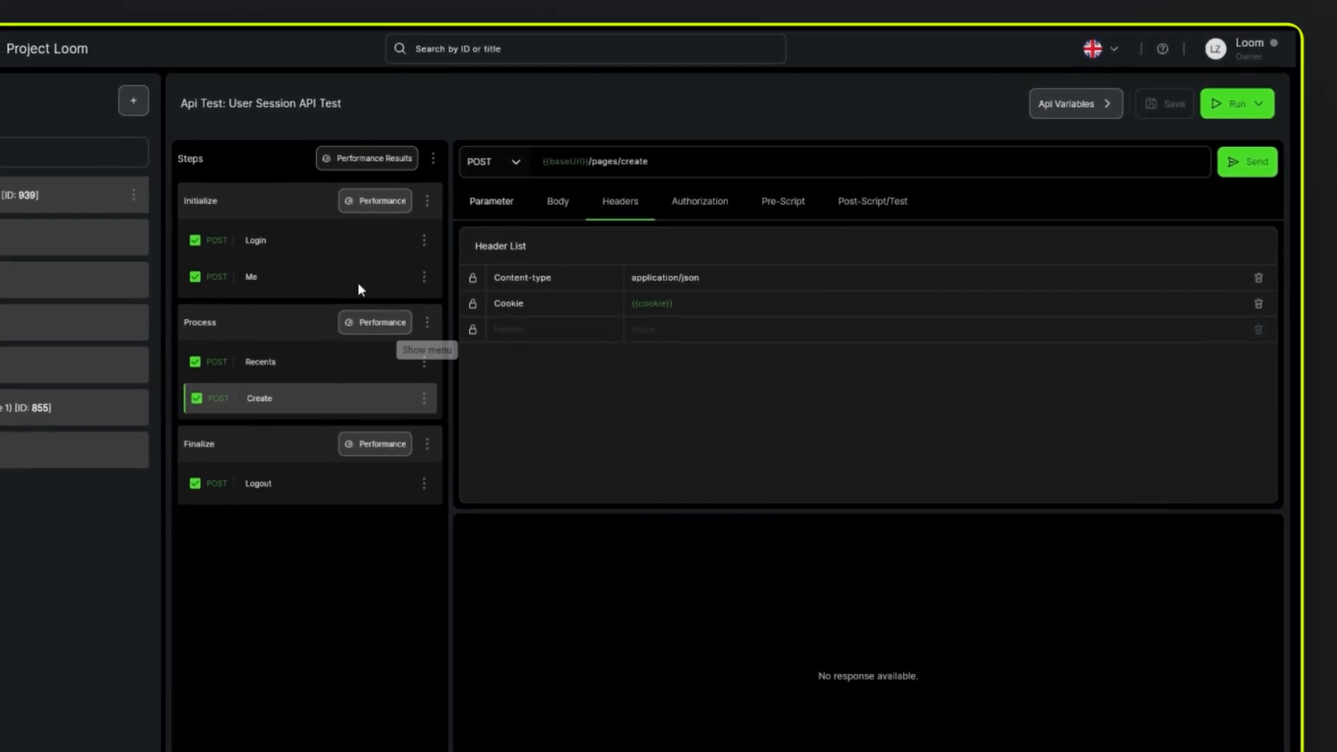
pyautogui.click(279, 241)
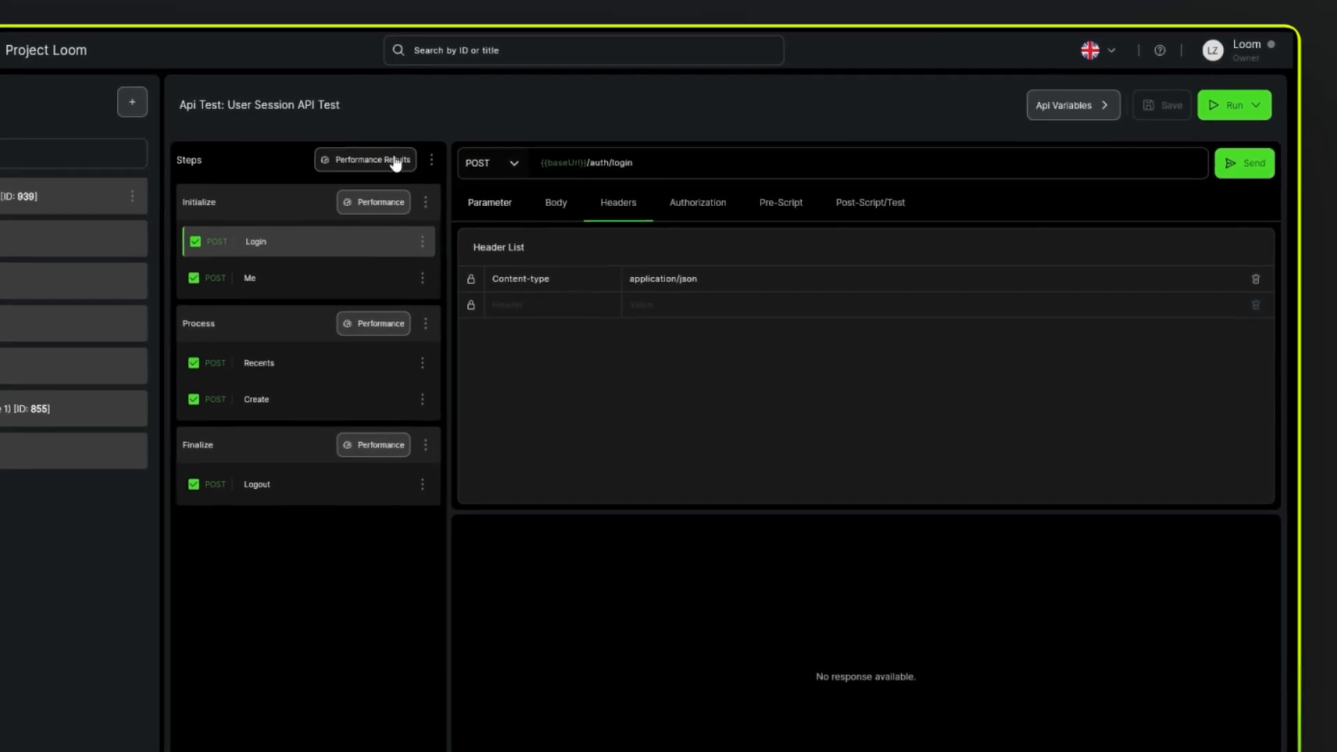
# Step: Examine the set-cookie response header in the Login API's run result
pyautogui.click(415, 165)
pyautogui.click(553, 264)
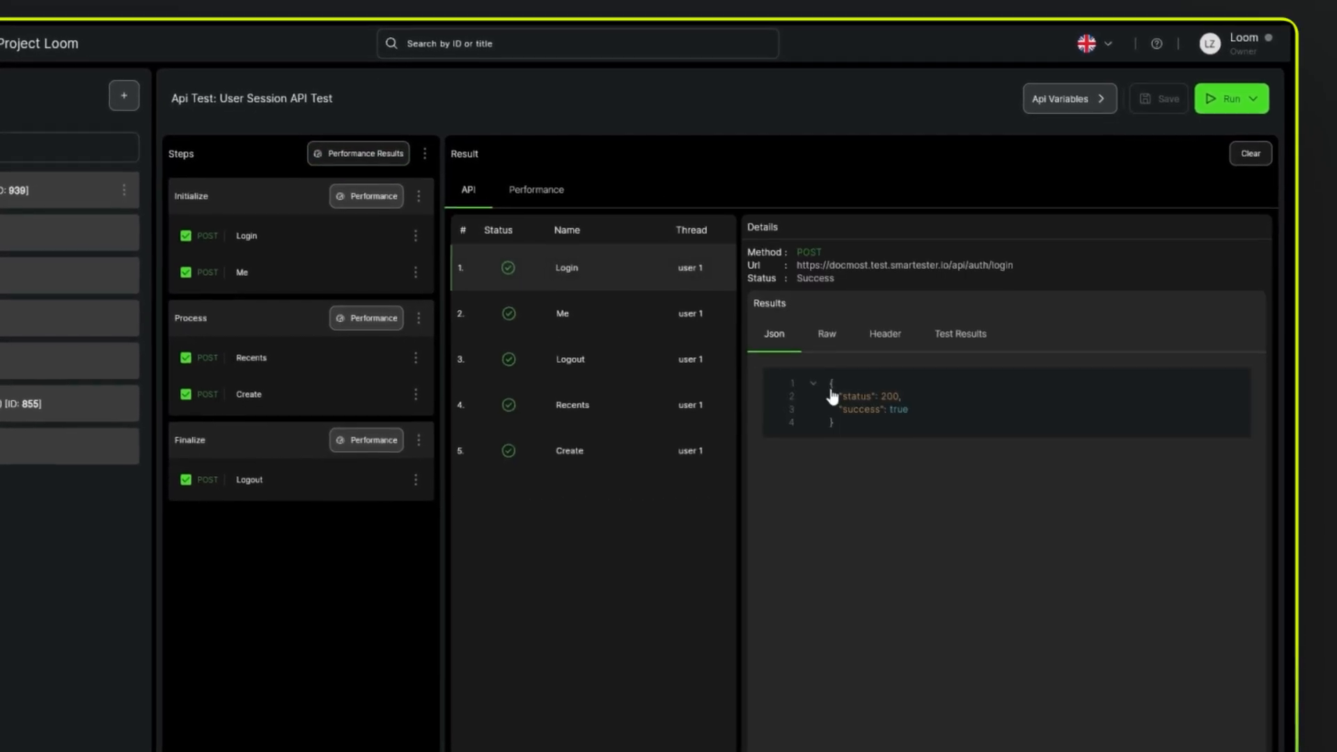
pyautogui.click(895, 343)
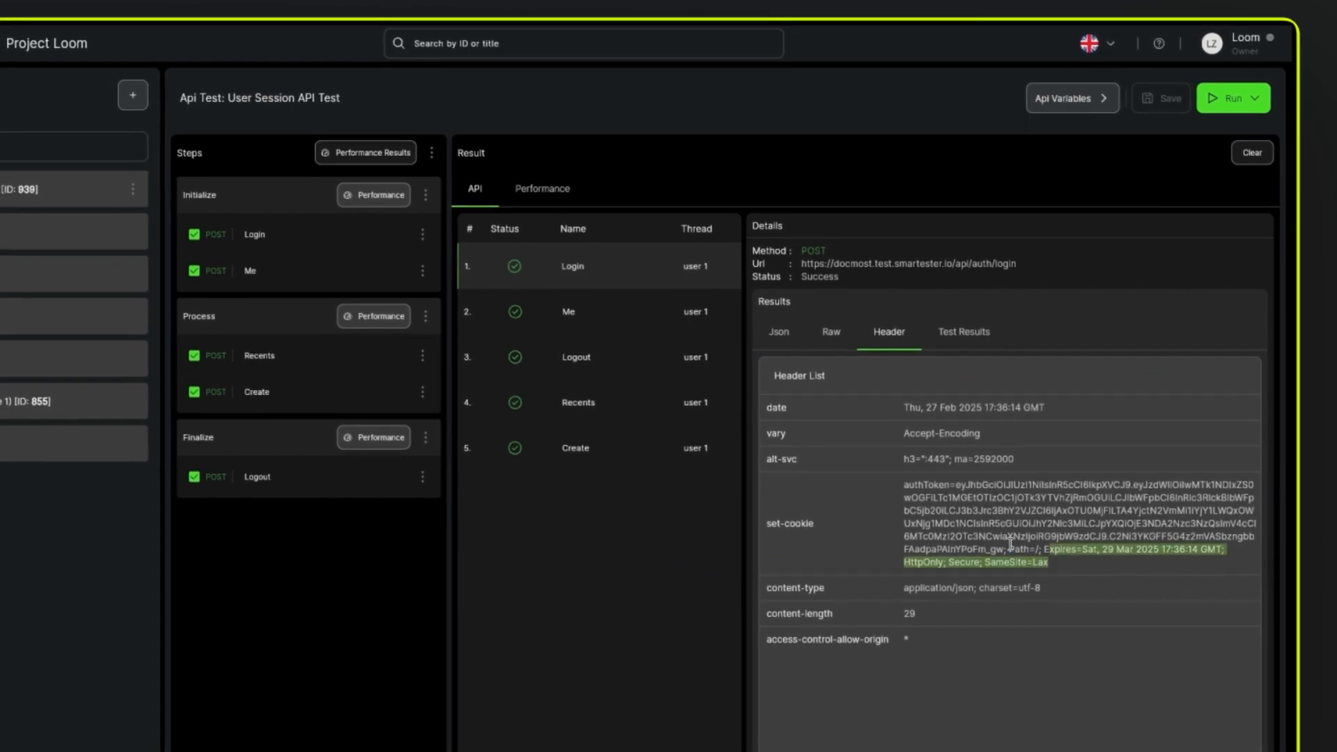
pyautogui.moveTo(1011, 543); pyautogui.dragTo(862, 496)
pyautogui.click(863, 496)
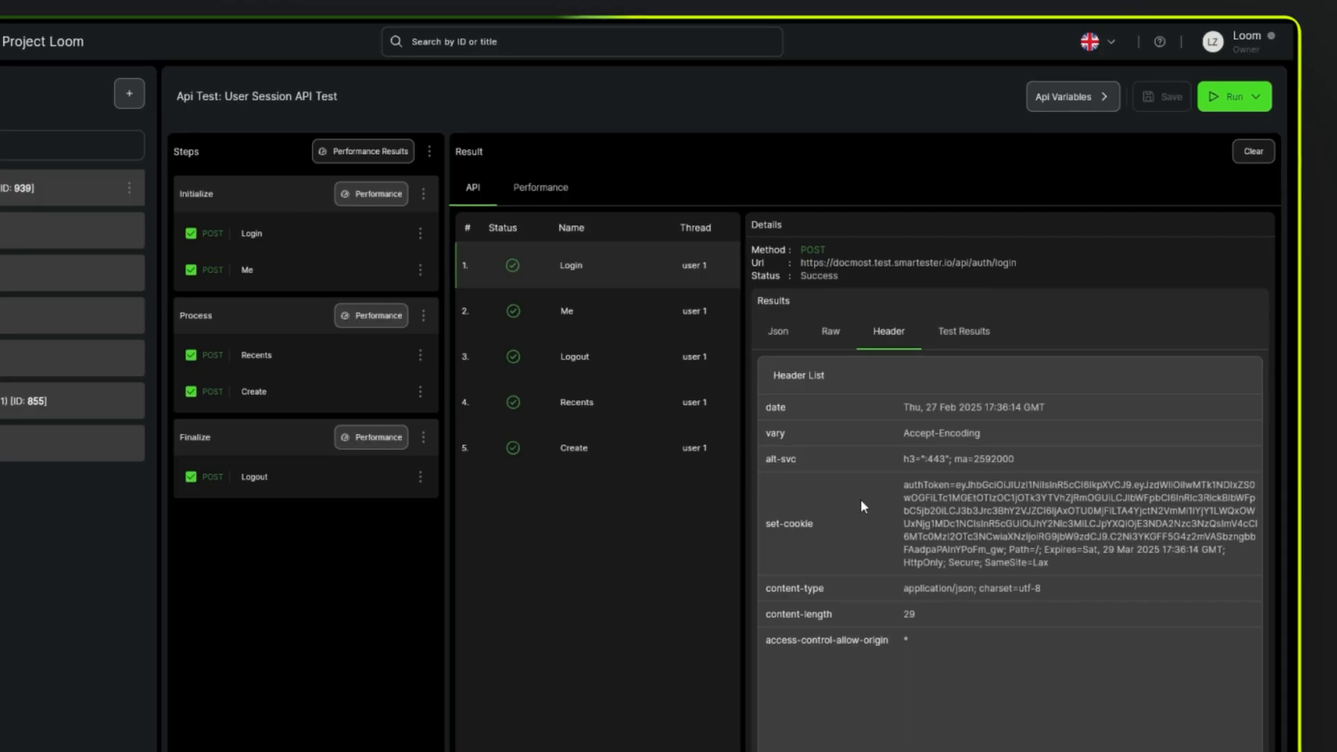
# Step: Open the Login API's post-script and send the Login request
pyautogui.click(298, 240)
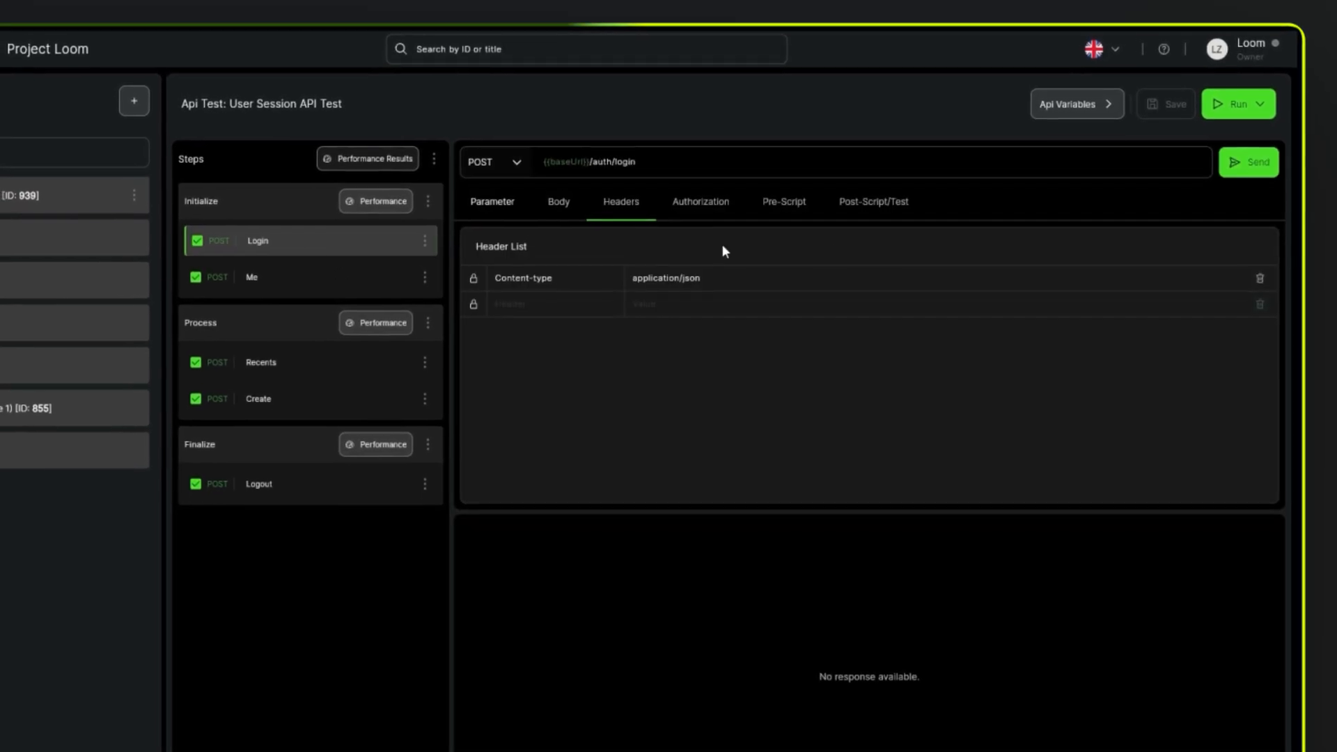
pyautogui.click(866, 212)
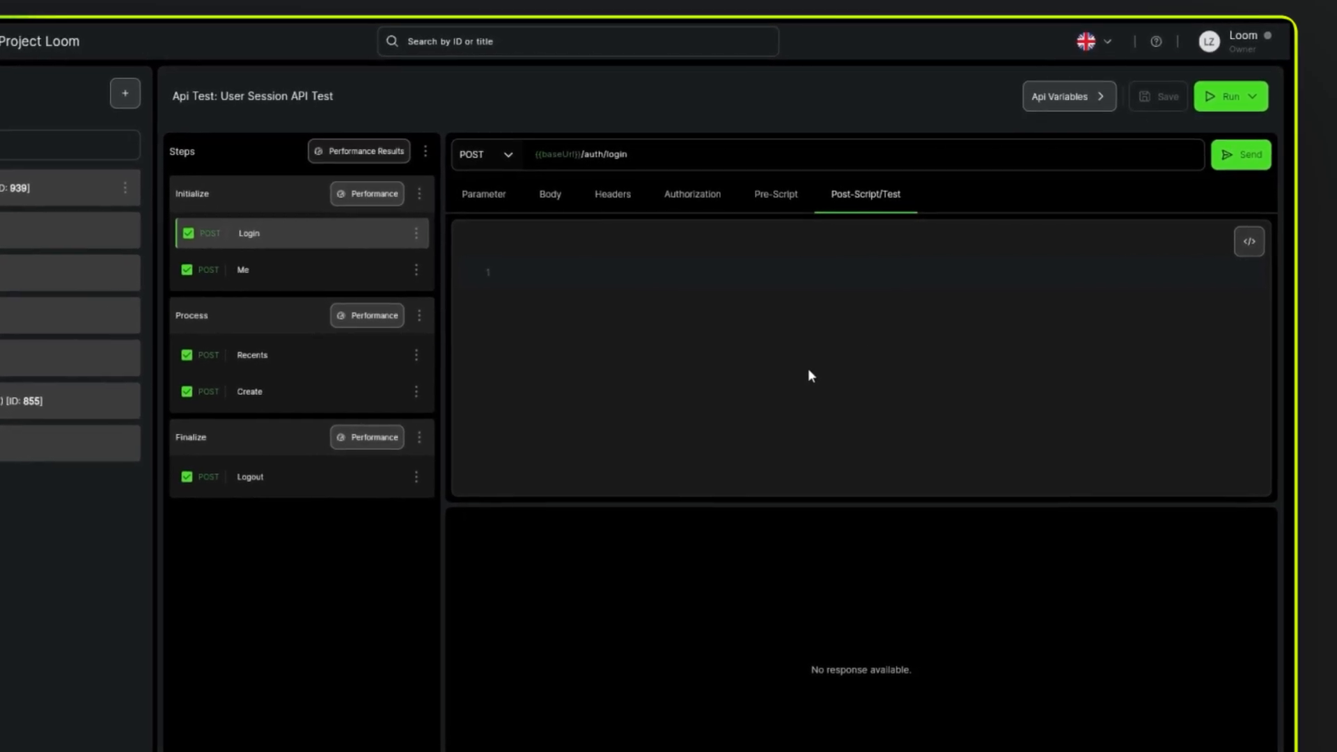
pyautogui.click(1243, 156)
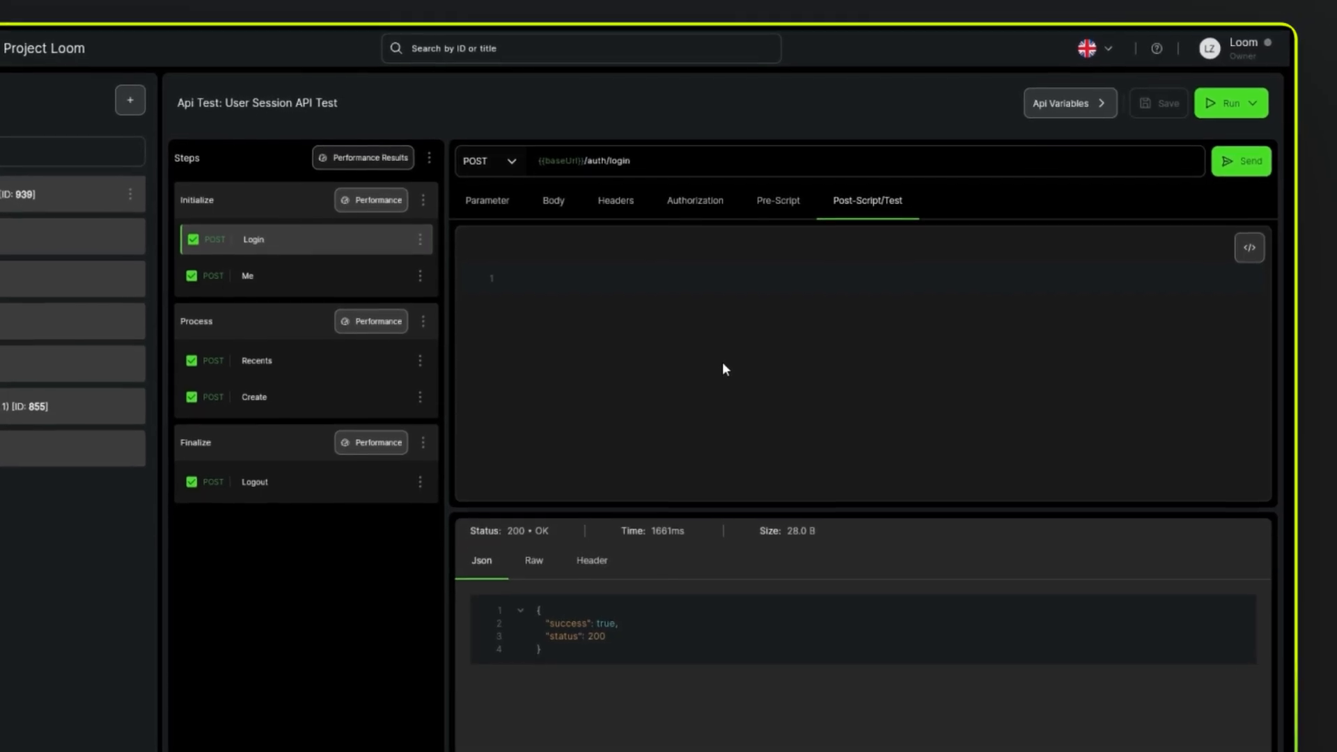
# Step: Insert the success response field as a variable into the Login post-script with the Json Visualizer
pyautogui.click(1258, 249)
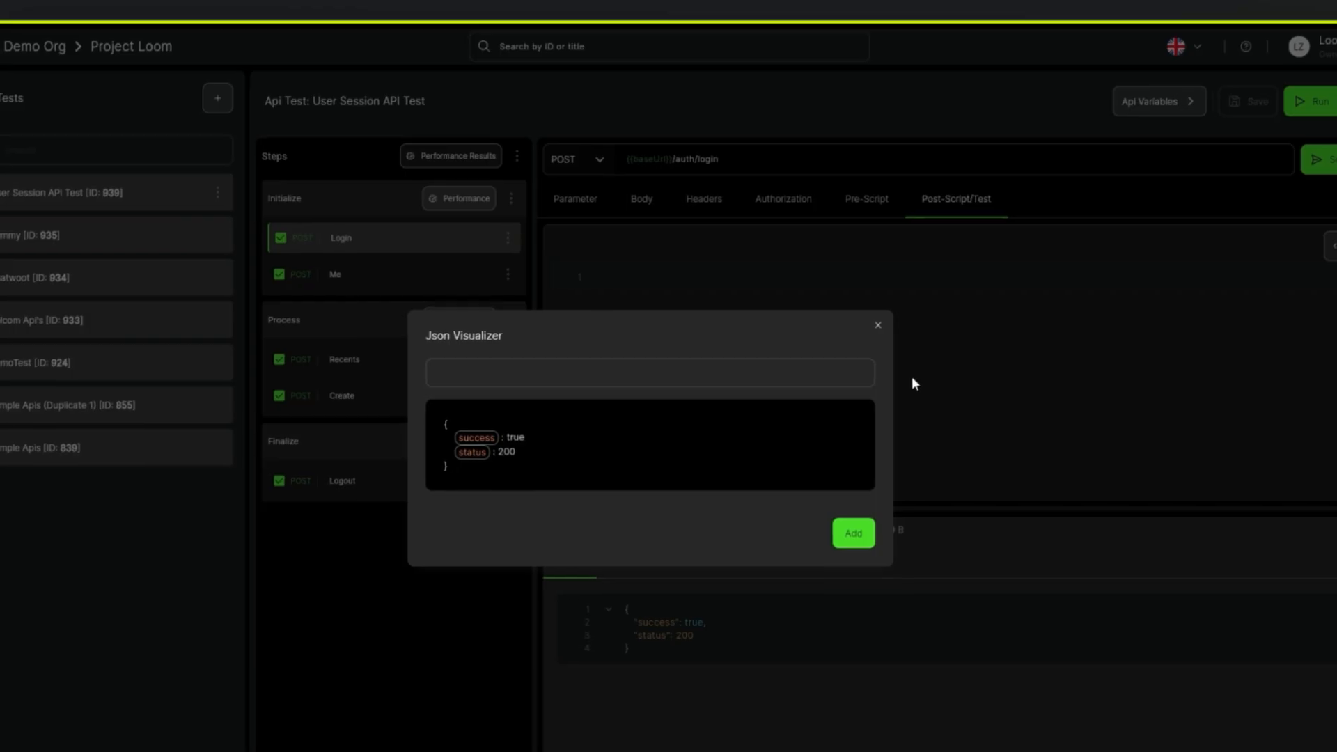
pyautogui.click(484, 436)
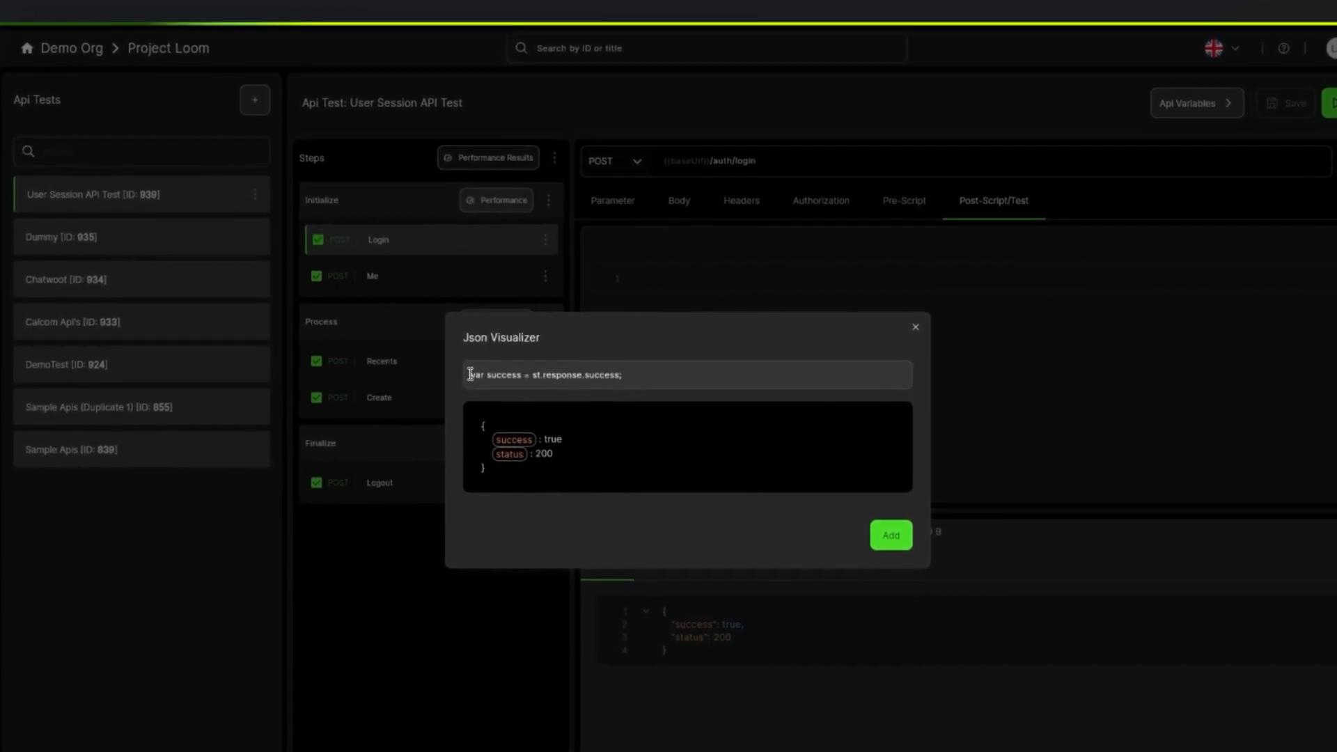
pyautogui.click(895, 536)
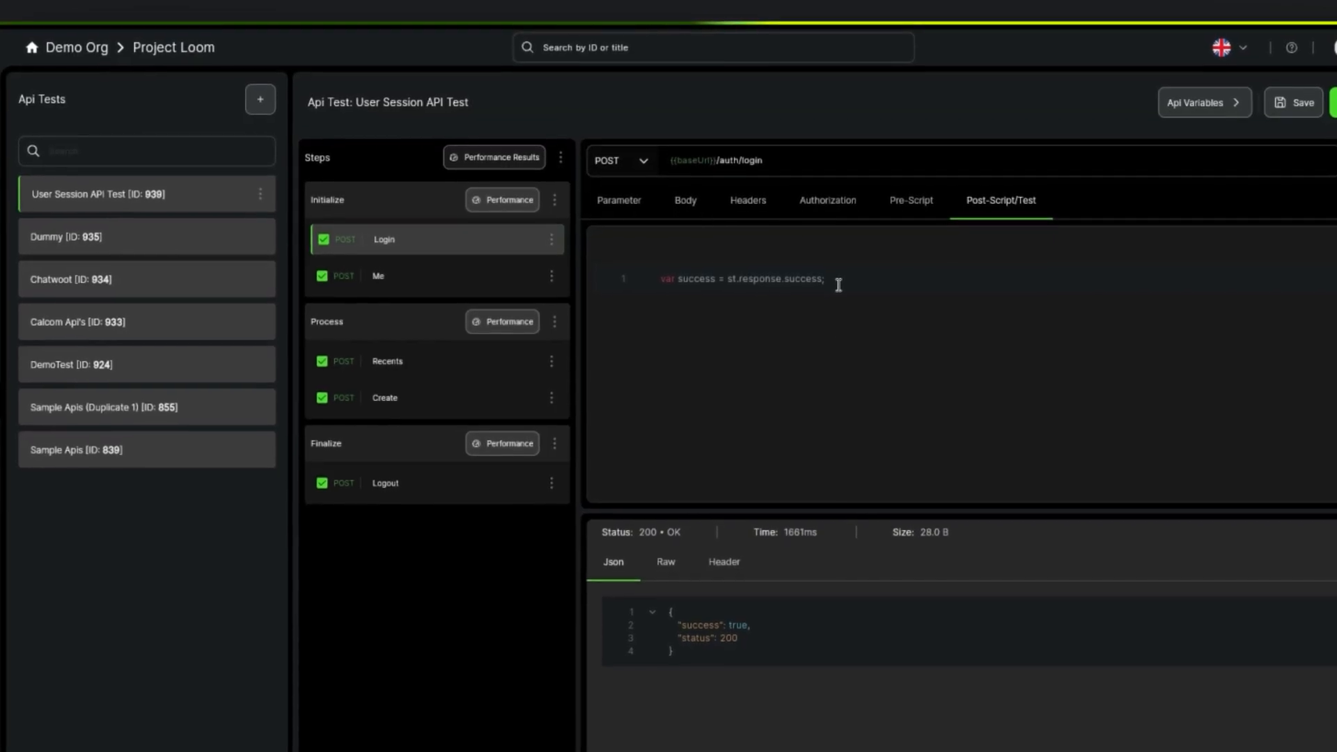
# Step: Replace the Login post-script with code that reads the set-cookie response header and stores it in the environment variable cookie using st.env.set
pyautogui.moveTo(829, 278); pyautogui.dragTo(612, 287)
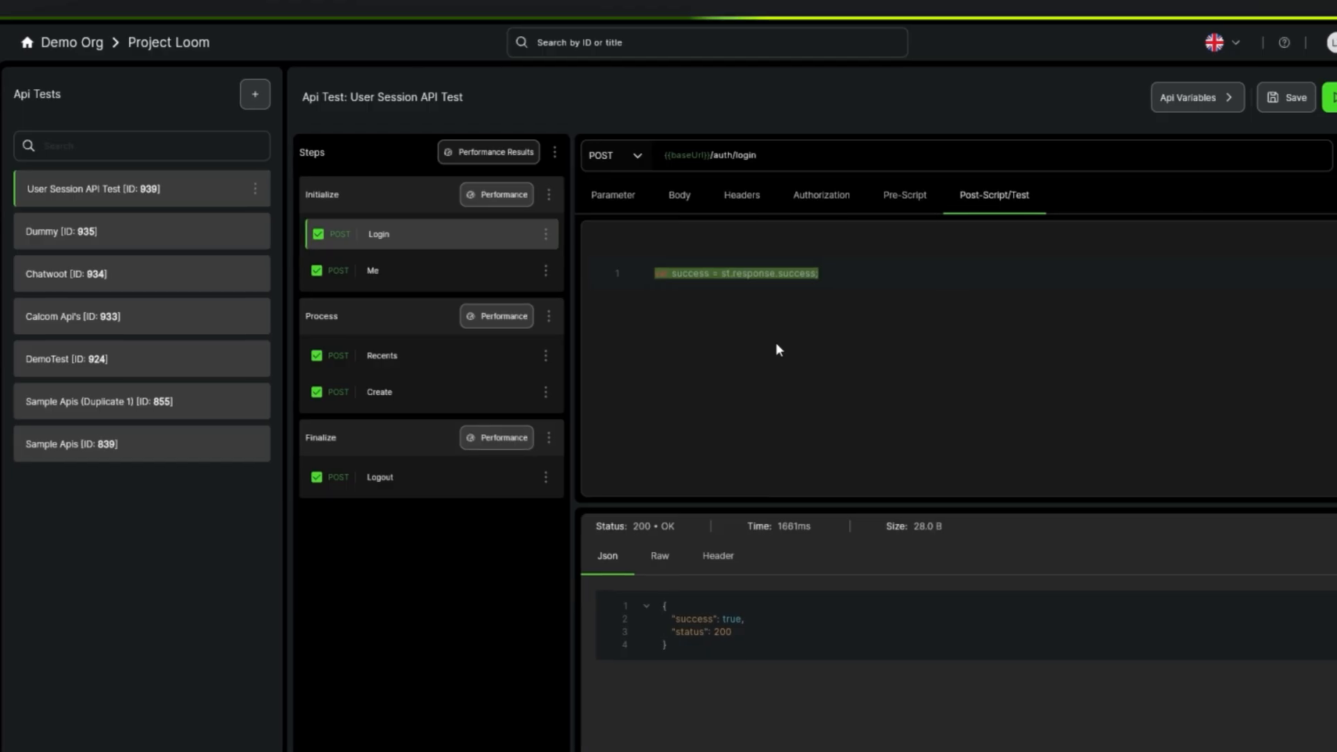
pyautogui.press('BackSpace')
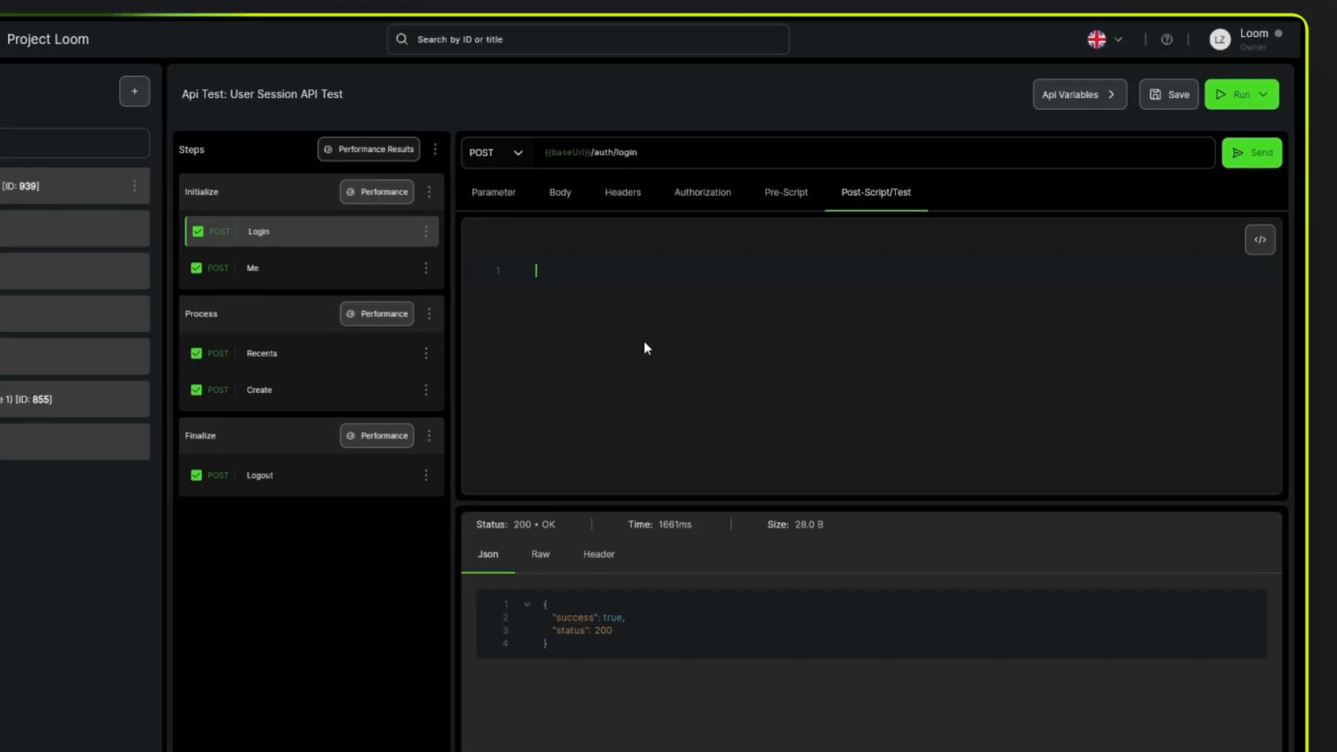
pyautogui.write('const headers = st.response.headers; const cookie = headers["set-cookie"]; st.env.set("cookie", cookie);')
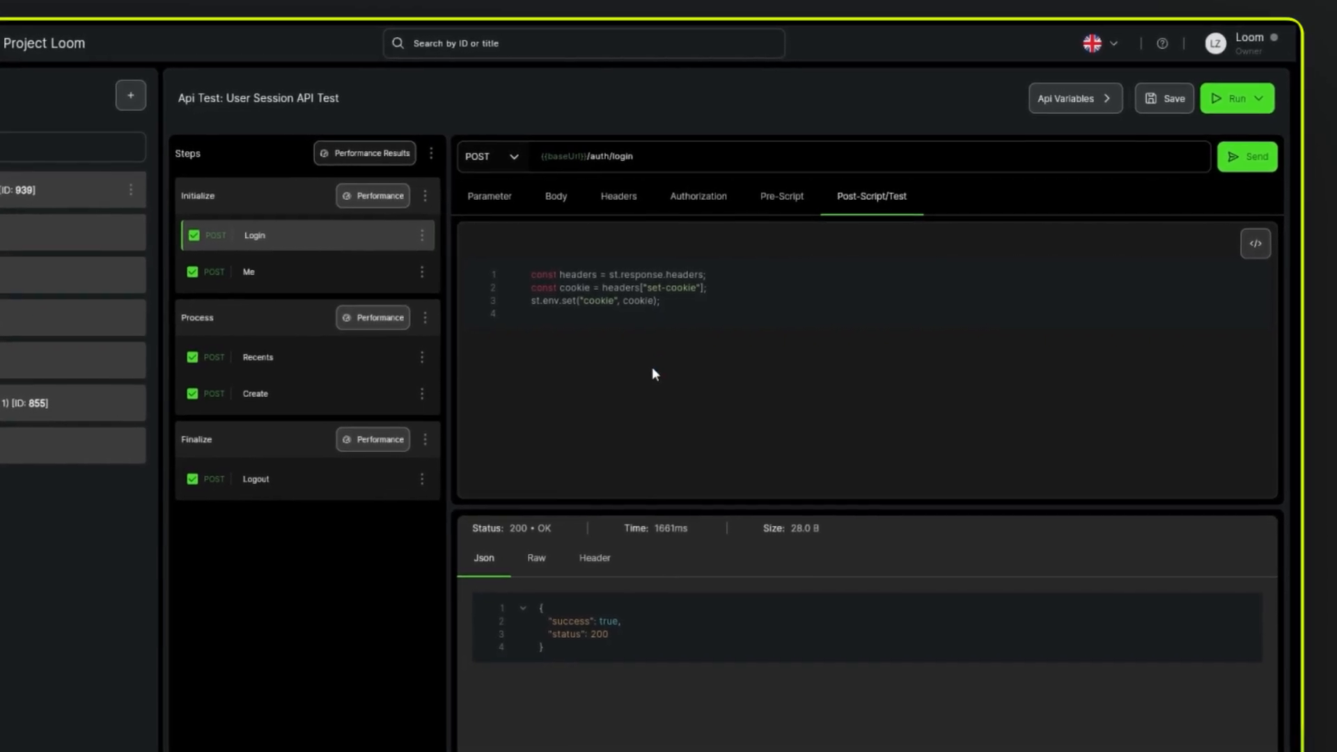
# Step: Compare the Login, Me and Recents request headers with the cookie variable set in the Login post-script
pyautogui.click(615, 202)
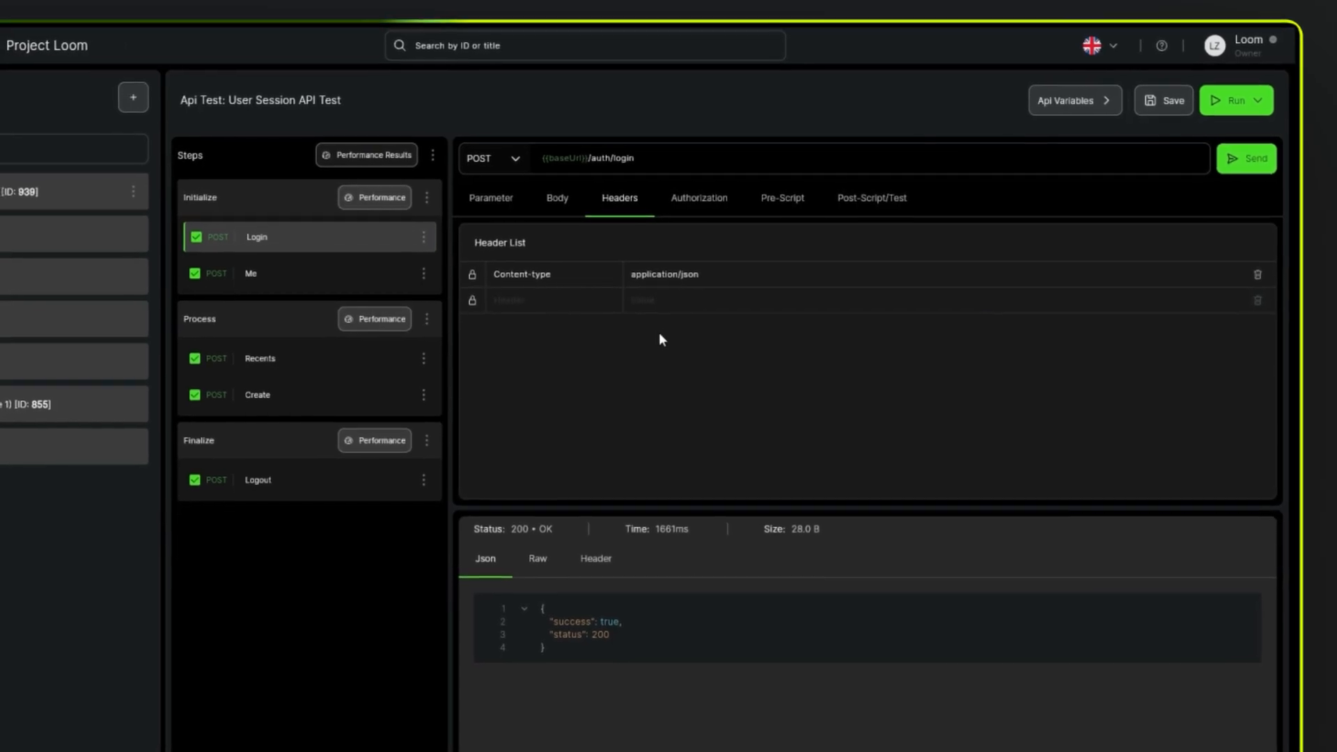
pyautogui.click(289, 277)
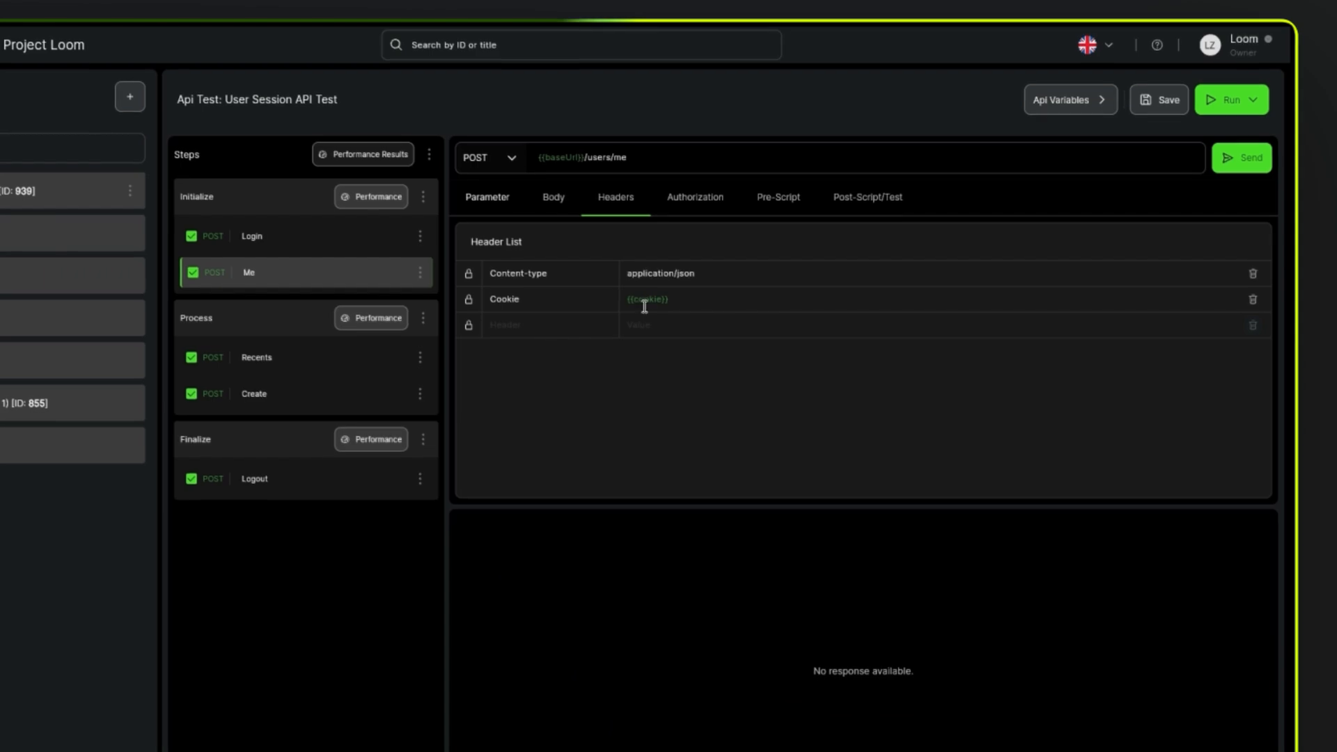
pyautogui.click(307, 362)
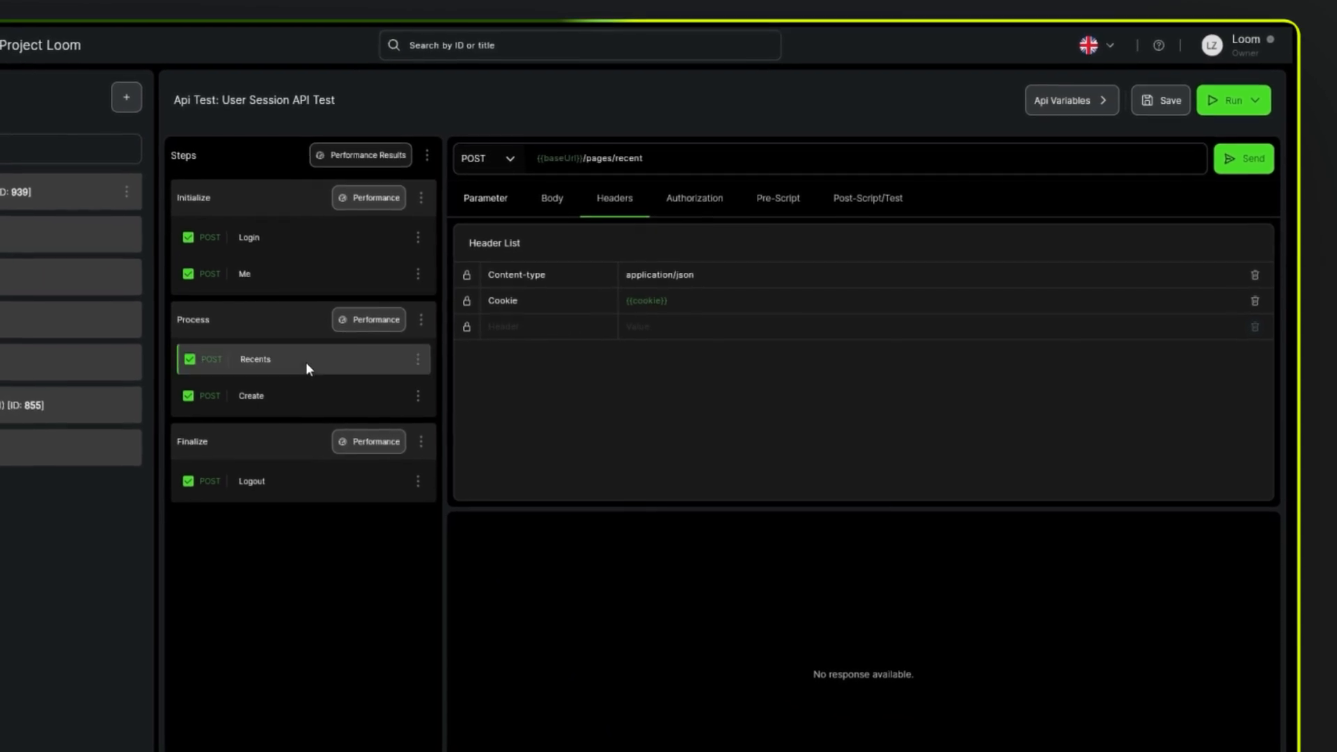
pyautogui.click(333, 236)
pyautogui.click(870, 196)
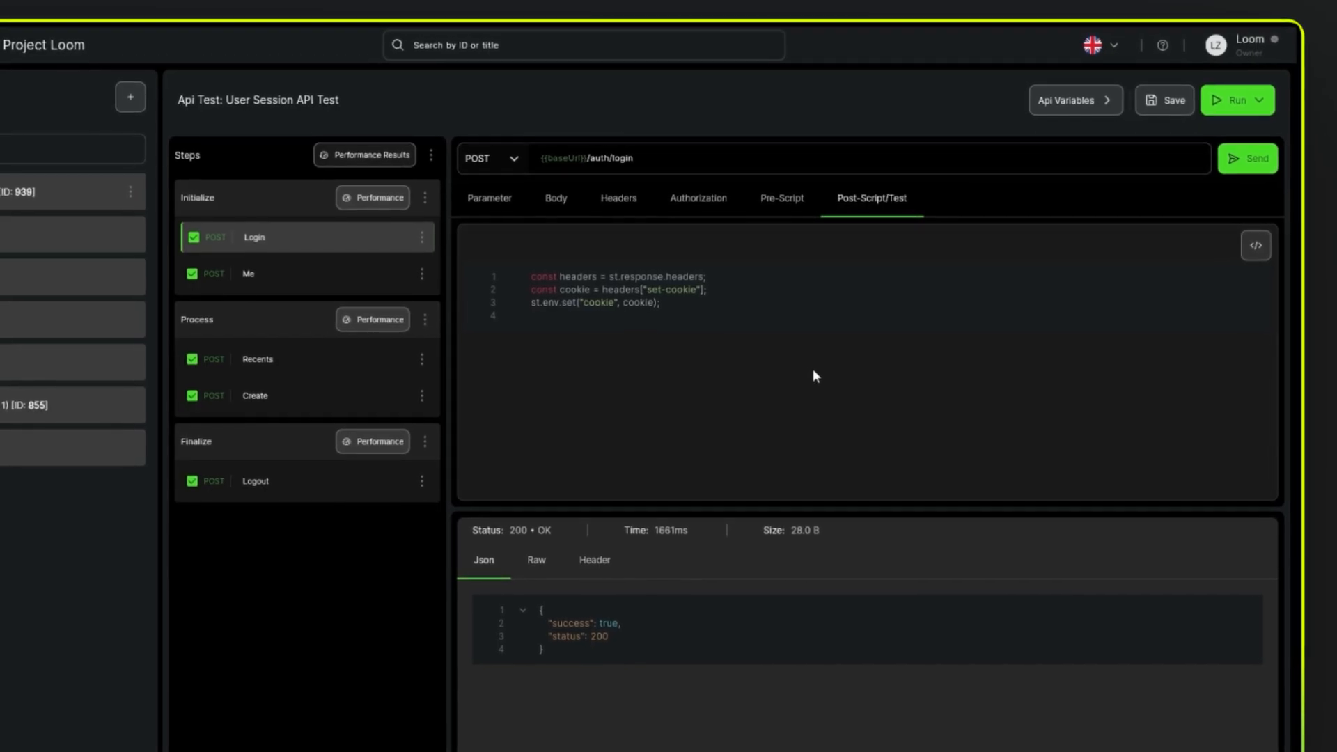
# Step: Run the updated test as API test (Gateway) through the Organization gateway My Gateway, and review the Me and Recents results
pyautogui.click(1258, 101)
pyautogui.click(1203, 144)
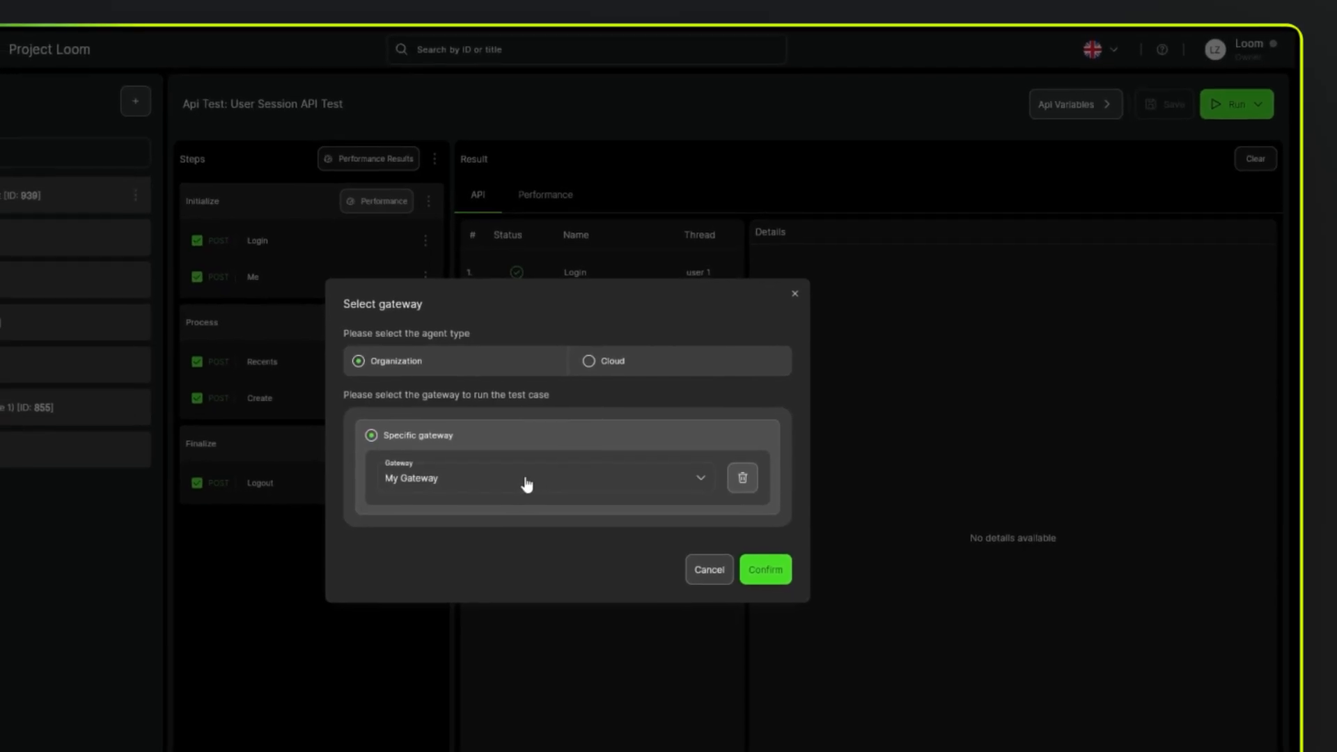
pyautogui.click(765, 573)
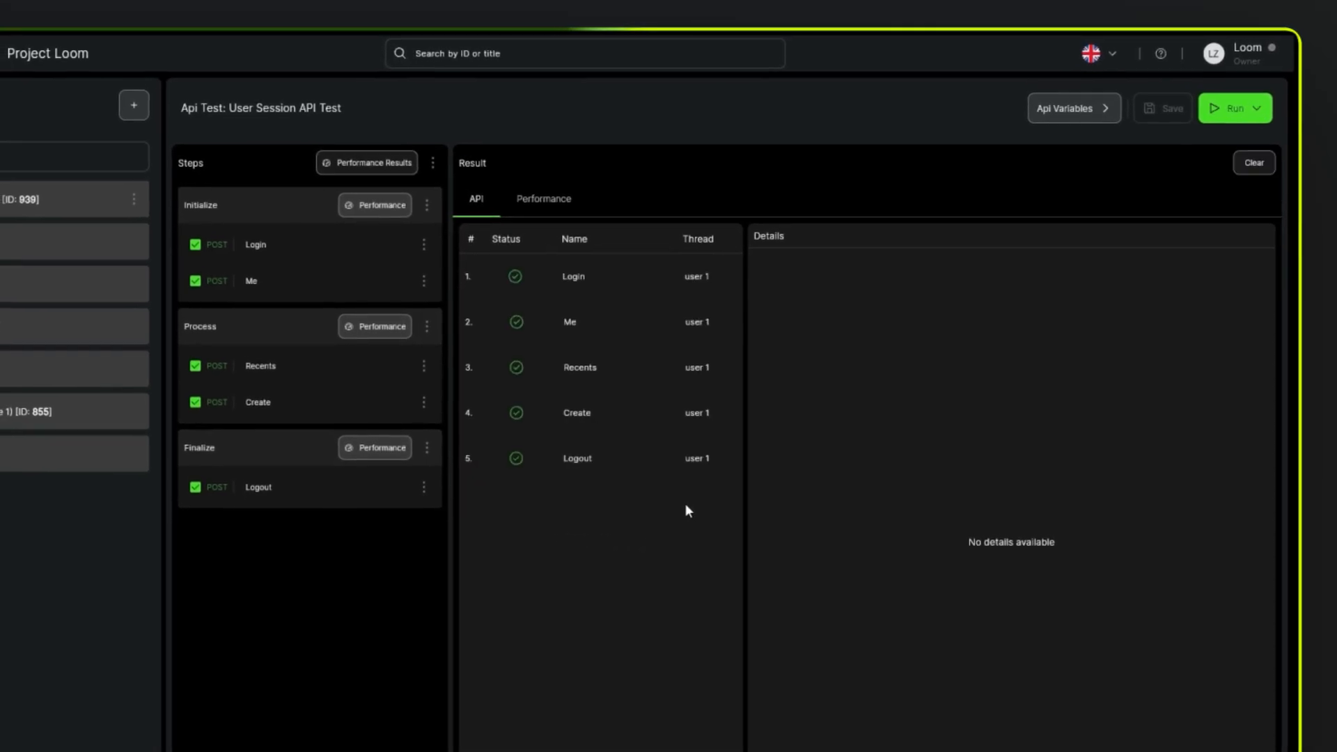
pyautogui.click(567, 324)
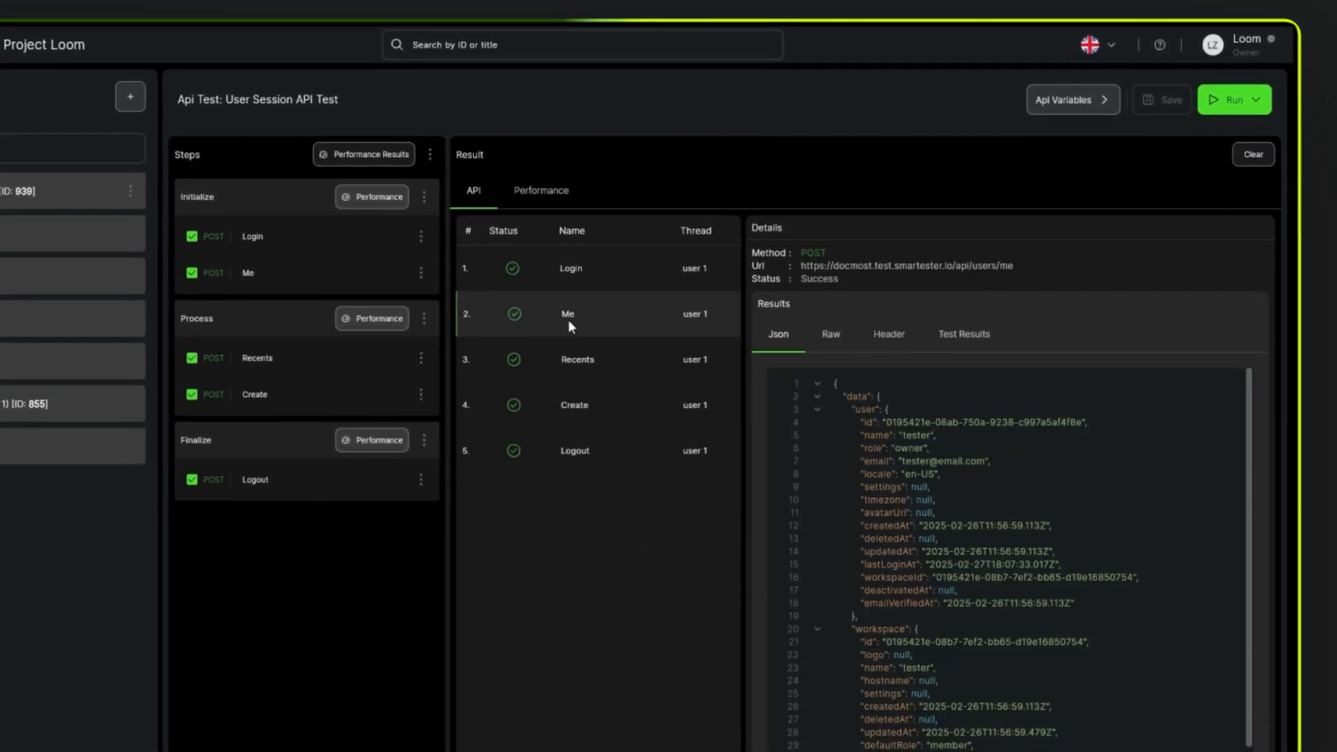
pyautogui.click(569, 363)
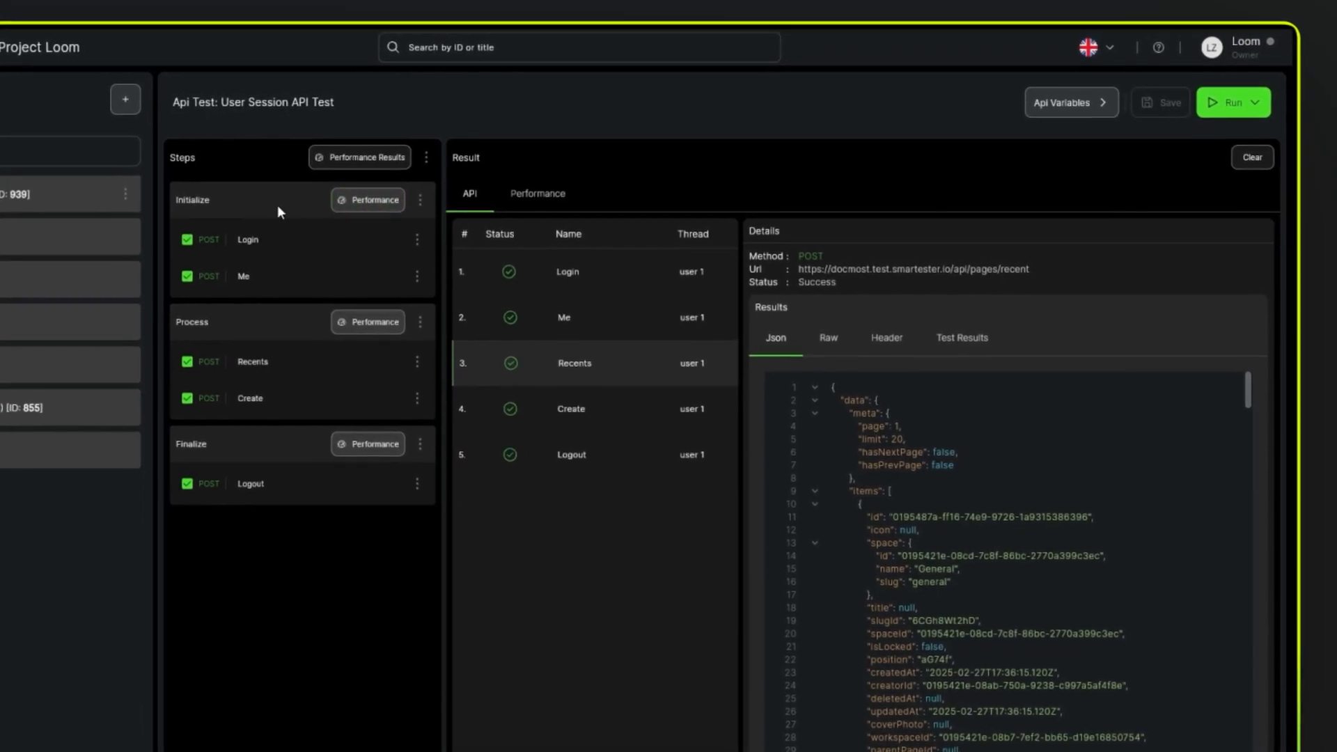
# Step: Set the Initialize group's performance parameters to 5 simultaneous users and a loop count of 5, and save them
pyautogui.click(357, 202)
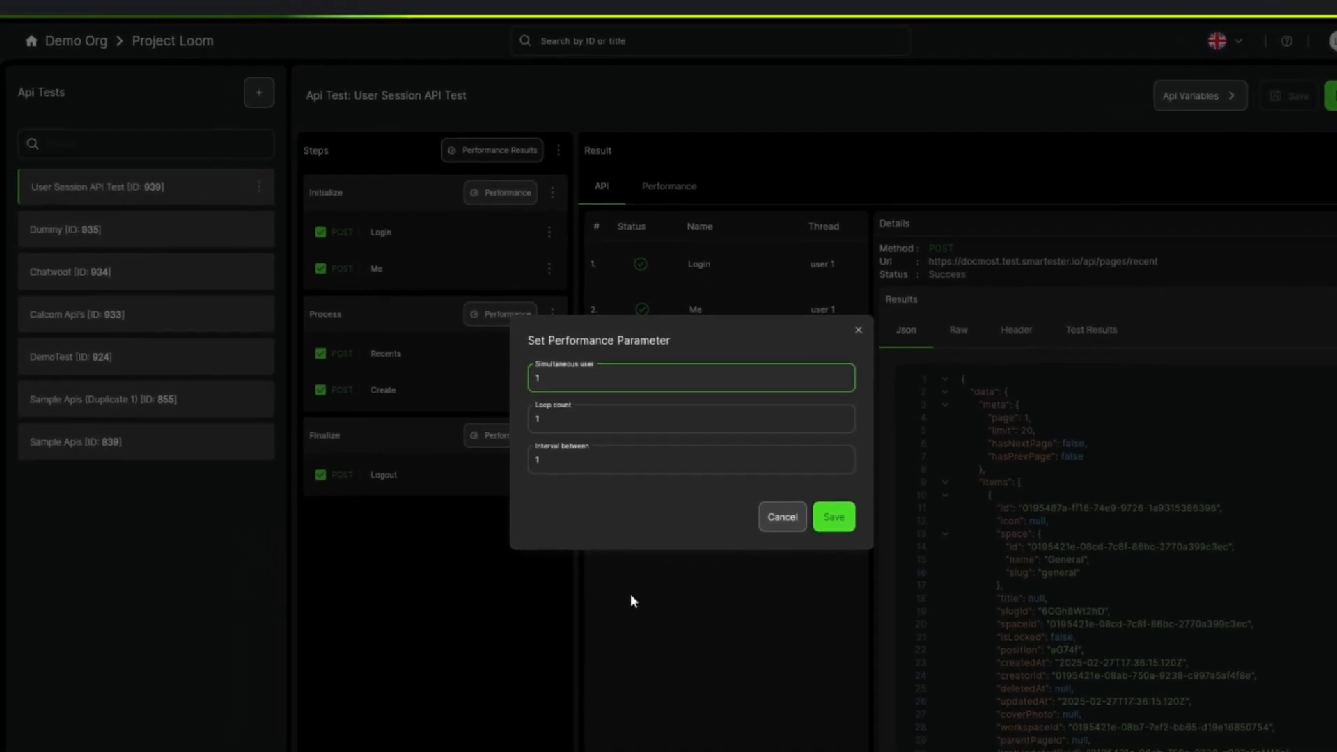
pyautogui.press('BackSpace')
pyautogui.write('5')
pyautogui.press('Tab')
pyautogui.press('BackSpace')
pyautogui.write('5')
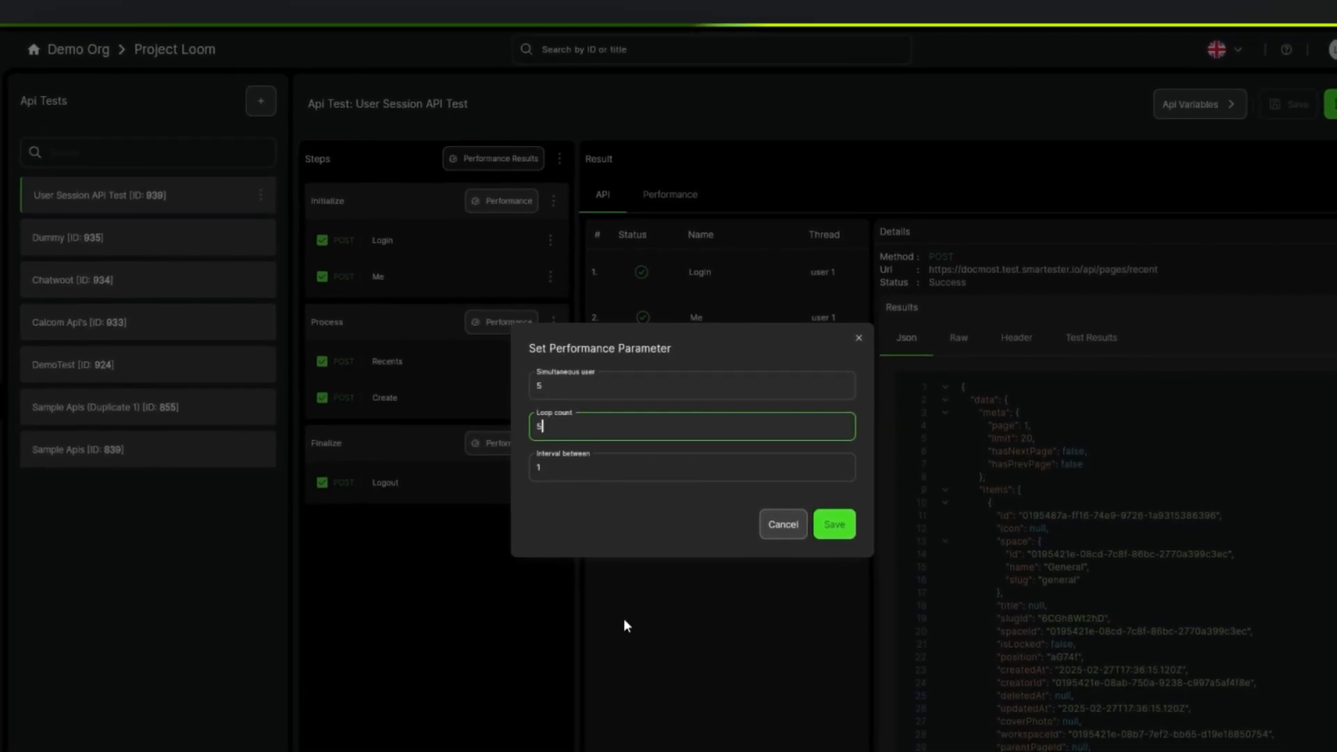
pyautogui.click(826, 532)
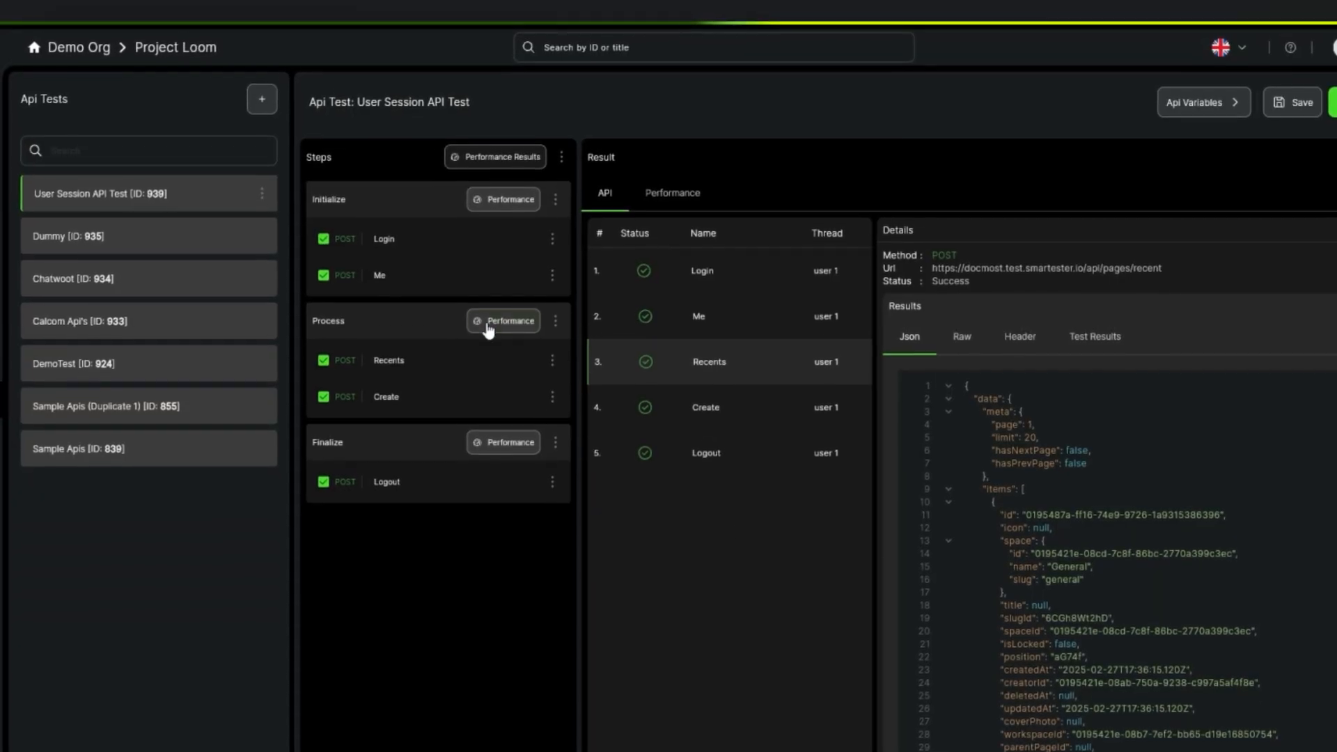
# Step: Set the Process group's performance parameters to 5 simultaneous users and a loop count of 5, and save them
pyautogui.click(503, 316)
pyautogui.write('5')
pyautogui.click(617, 418)
pyautogui.press('BackSpace')
pyautogui.write('5')
pyautogui.click(822, 516)
# Step: Check the performance parameters of the Finalize group and close them
pyautogui.click(496, 441)
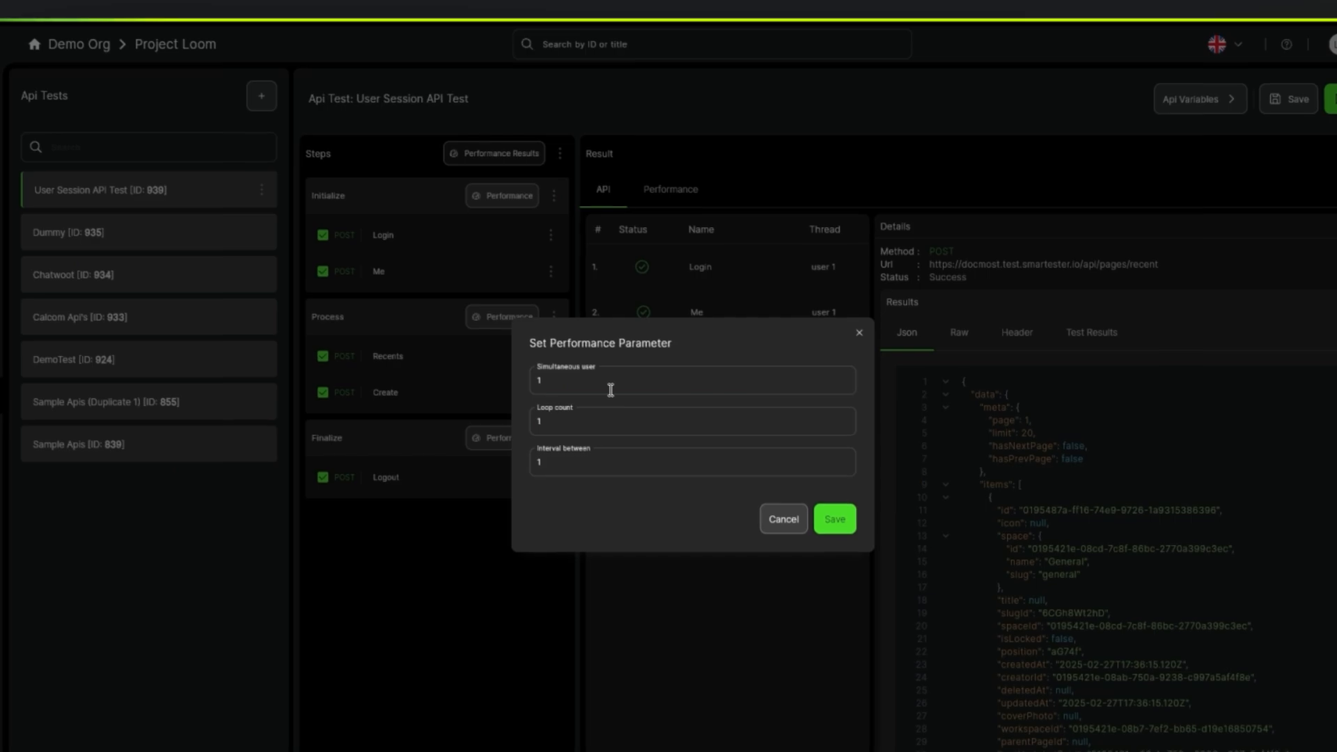
pyautogui.click(380, 427)
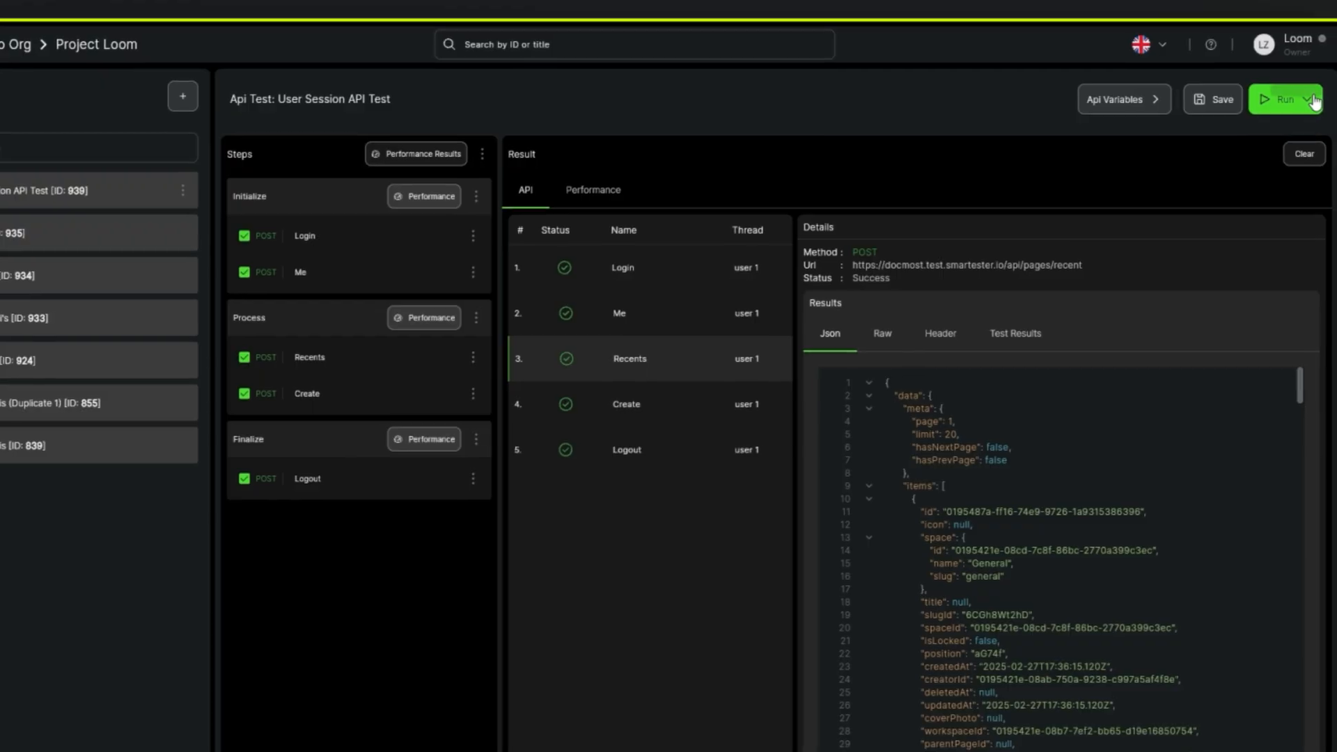
# Step: Run the User Session API Test as Performance test (Gateway) through the Organization gateway My Gateway
pyautogui.click(1314, 98)
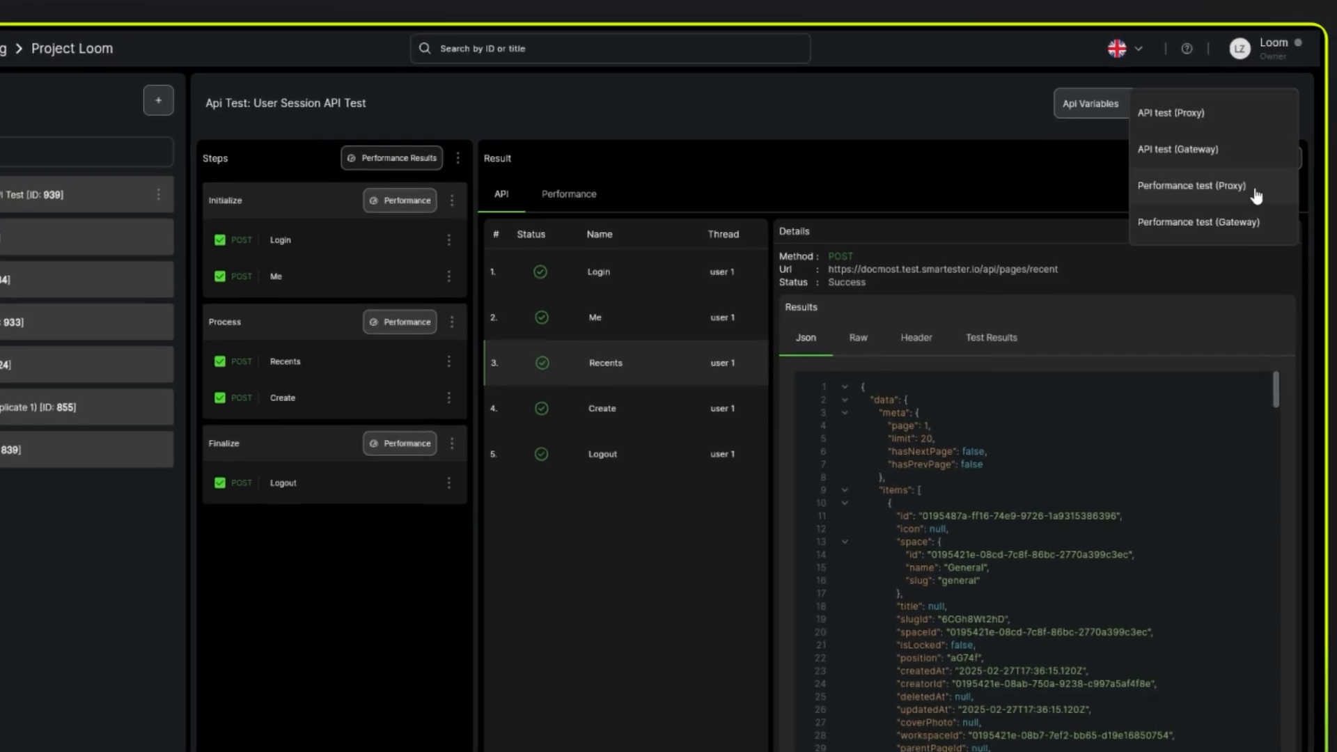
pyautogui.click(1194, 223)
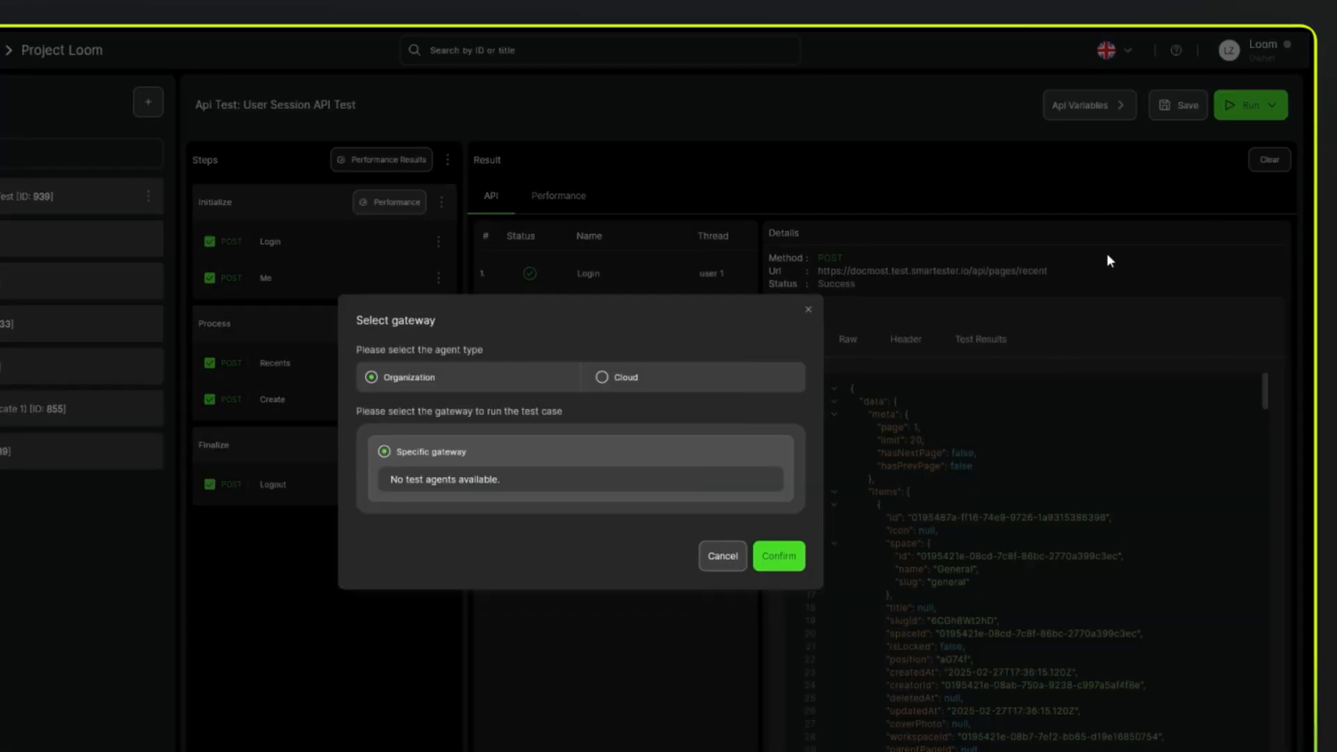
pyautogui.click(537, 481)
pyautogui.click(540, 476)
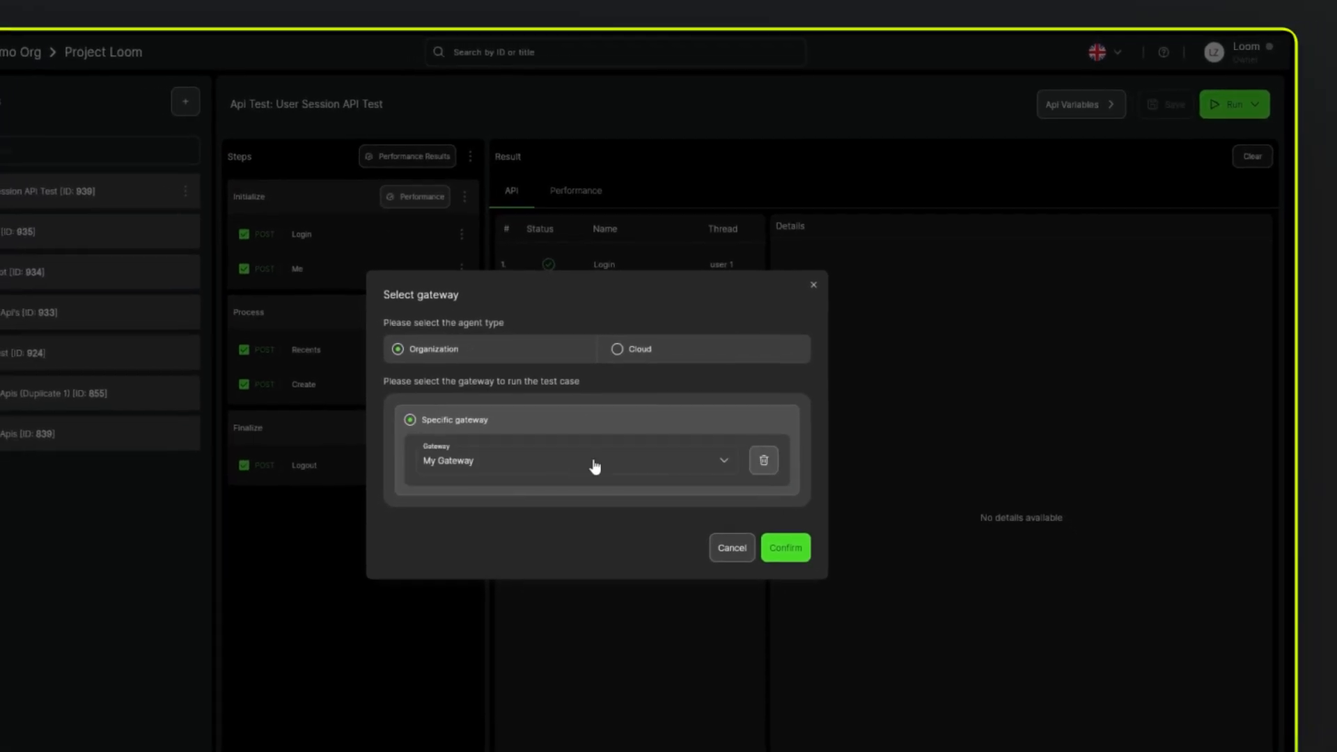
pyautogui.click(794, 540)
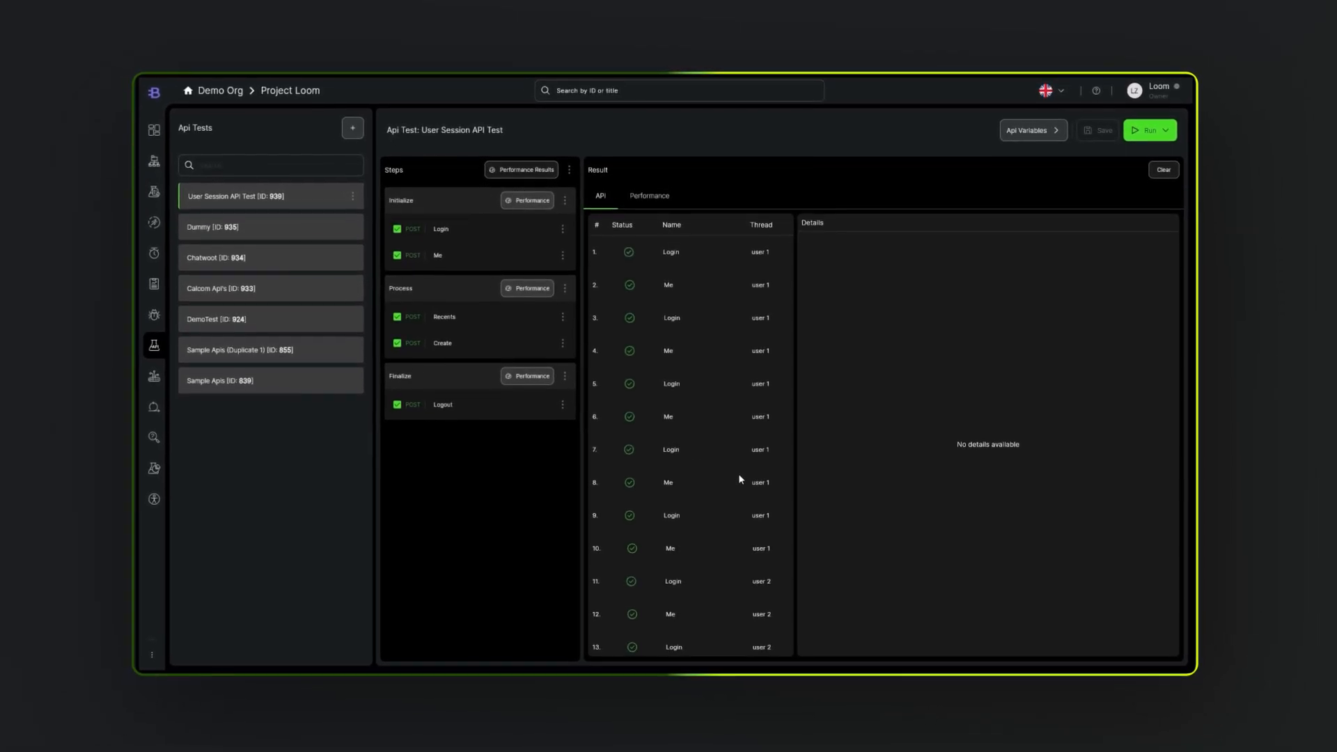
# Step: Review the performance results as a table, bar chart and pie chart, and return to the API result list
pyautogui.click(654, 207)
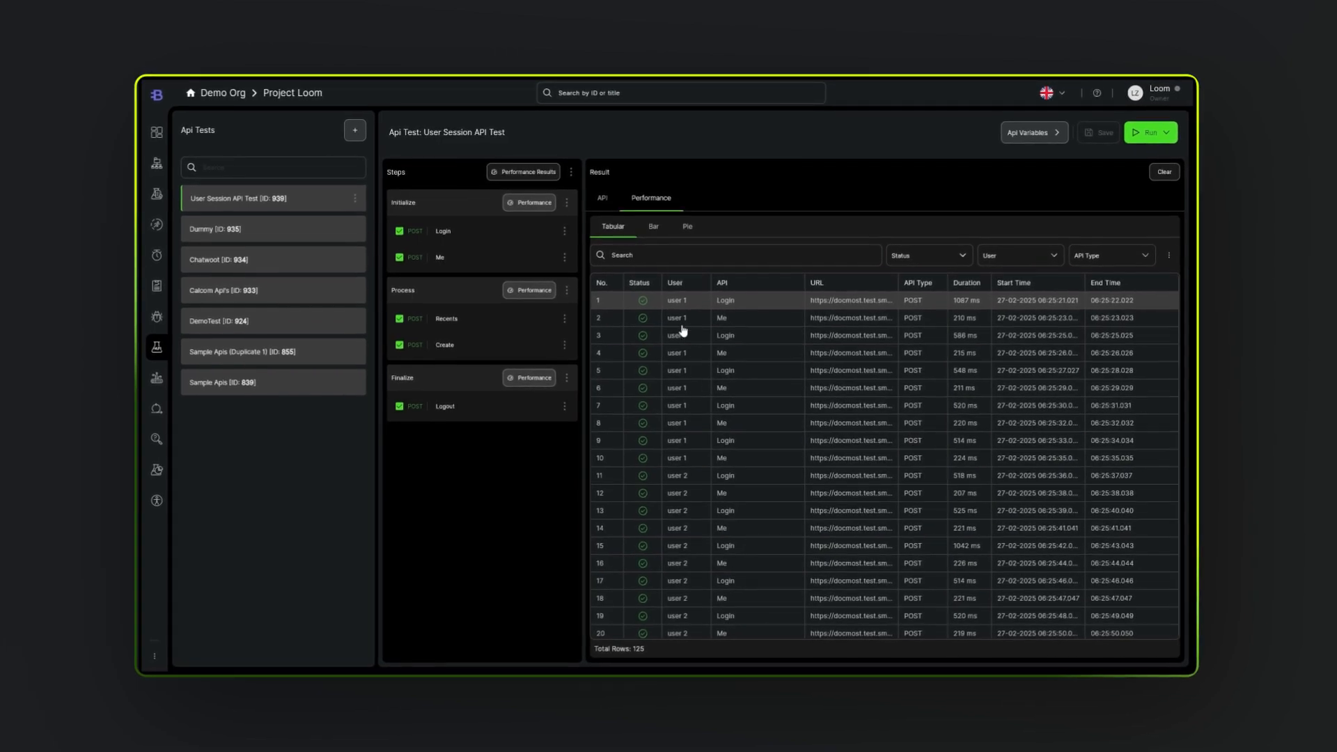
pyautogui.click(655, 230)
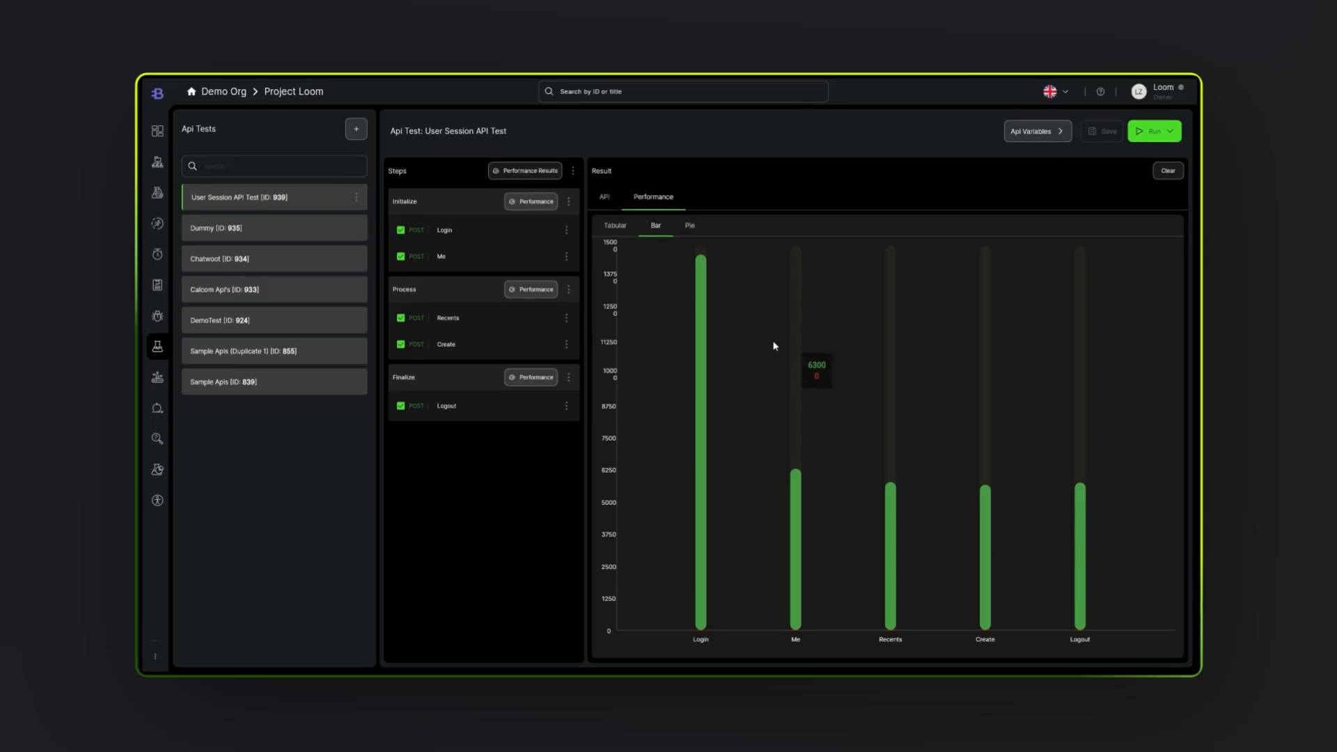
pyautogui.click(689, 226)
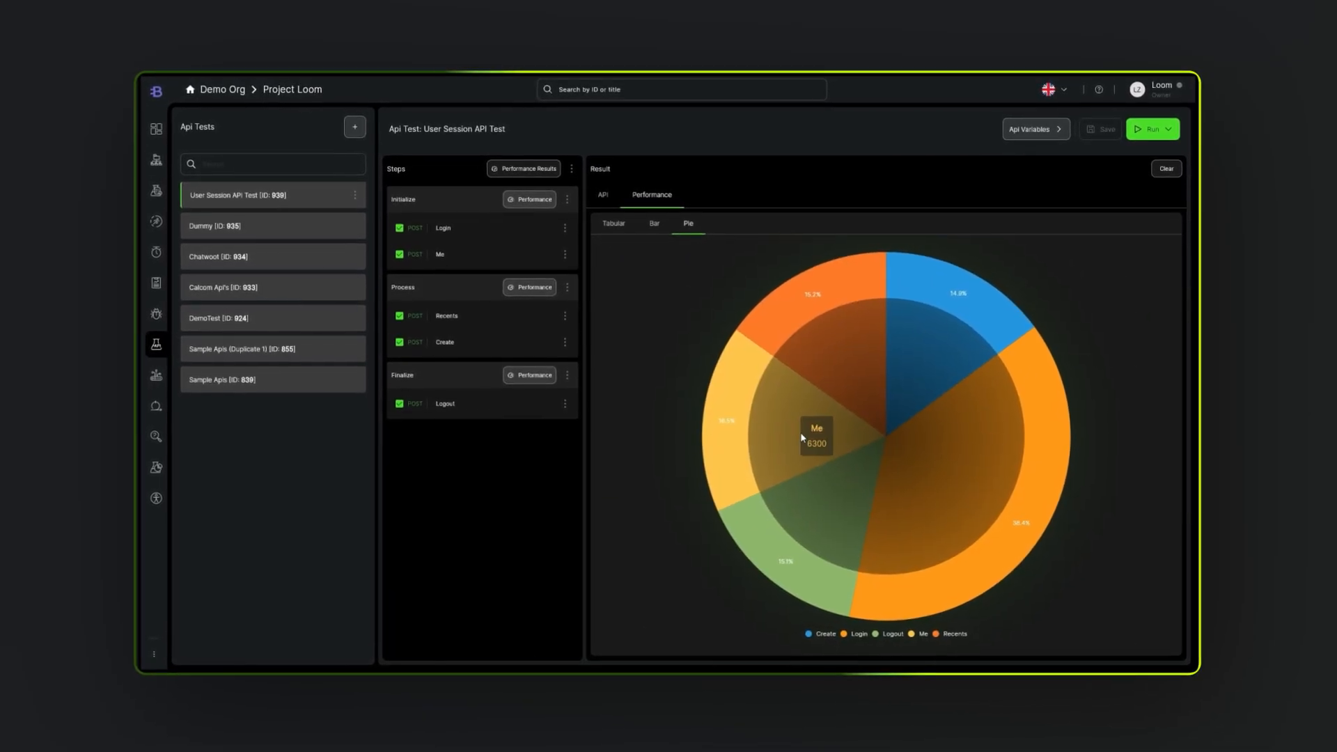
pyautogui.click(608, 201)
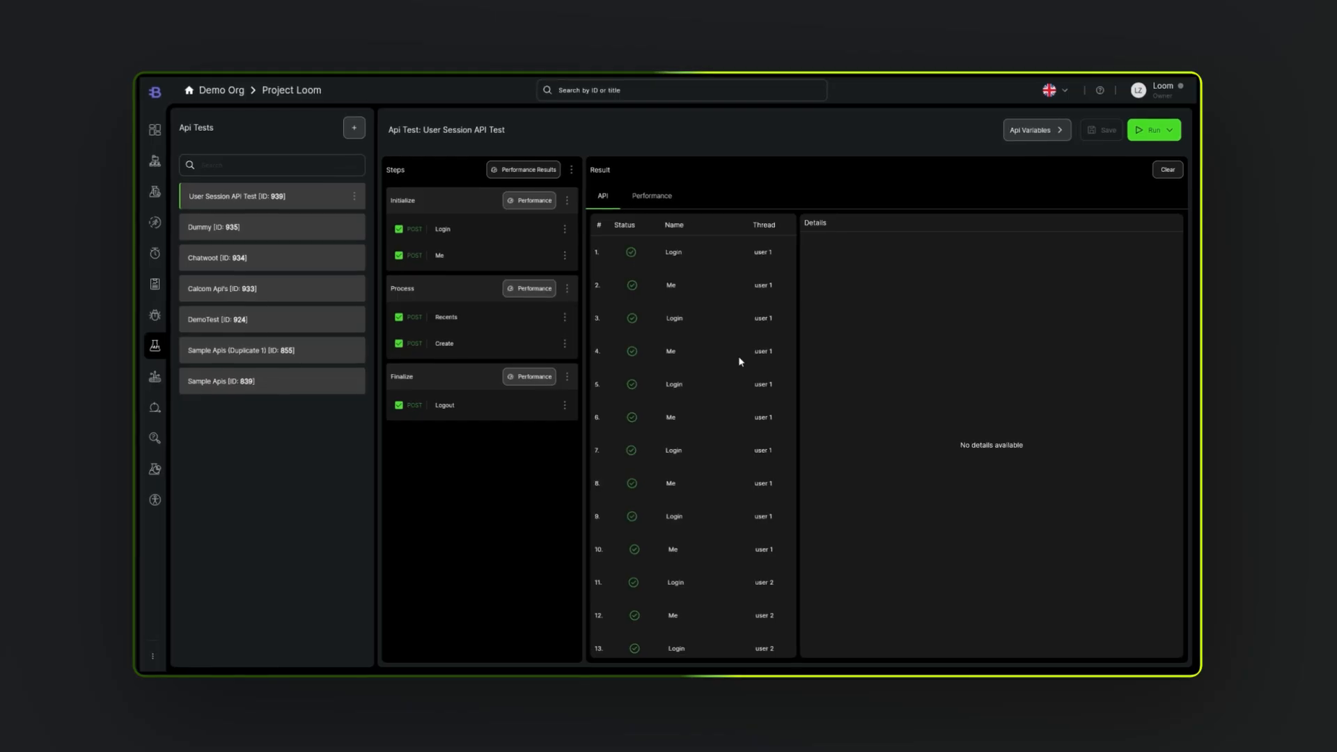